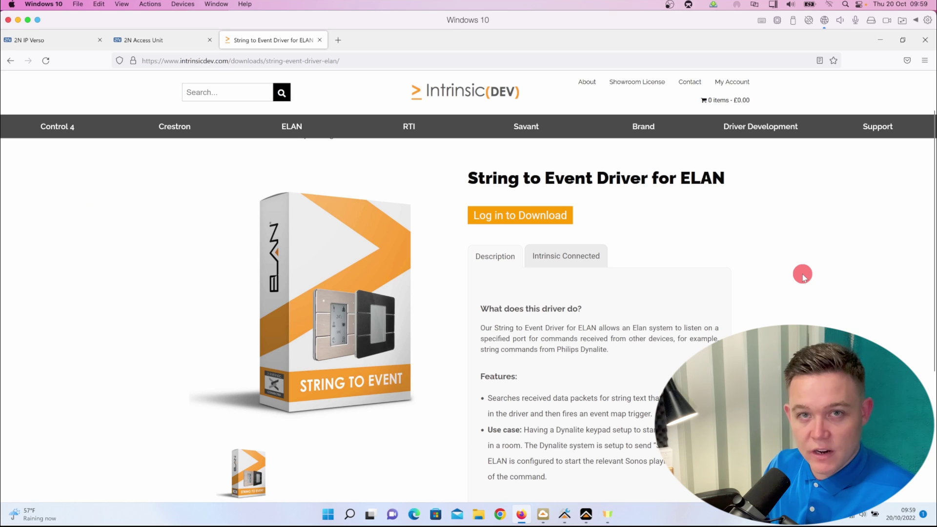
# Step: Switch from the Intrinsic DEV product page to the 2N IP Verso device page
pyautogui.click(68, 40)
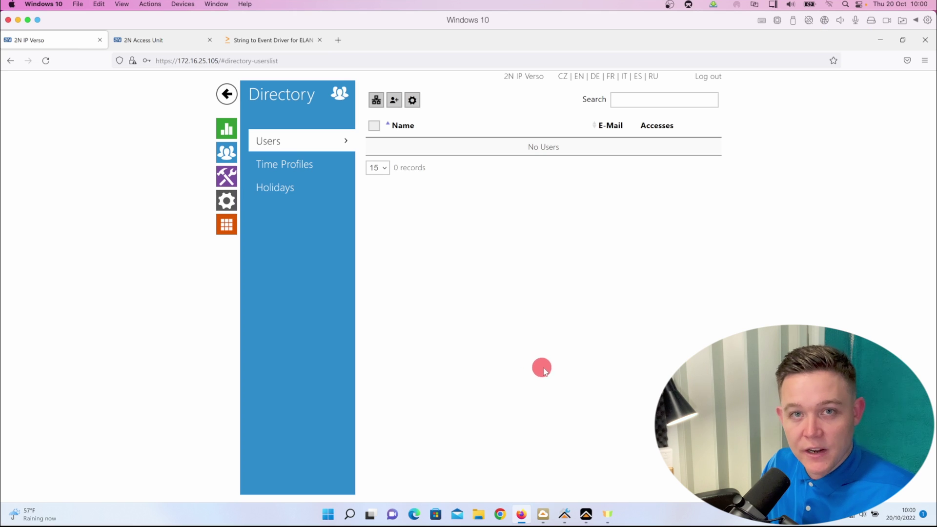
pyautogui.click(395, 103)
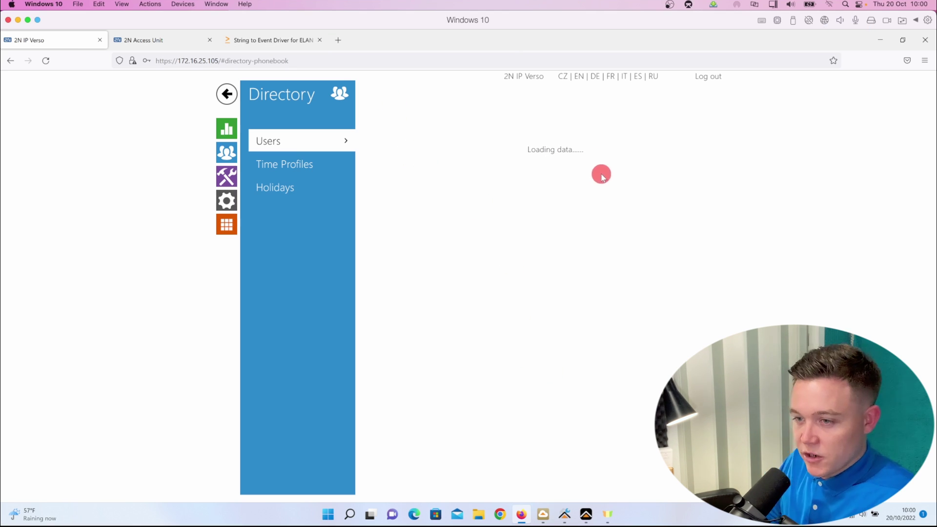
pyautogui.click(567, 133)
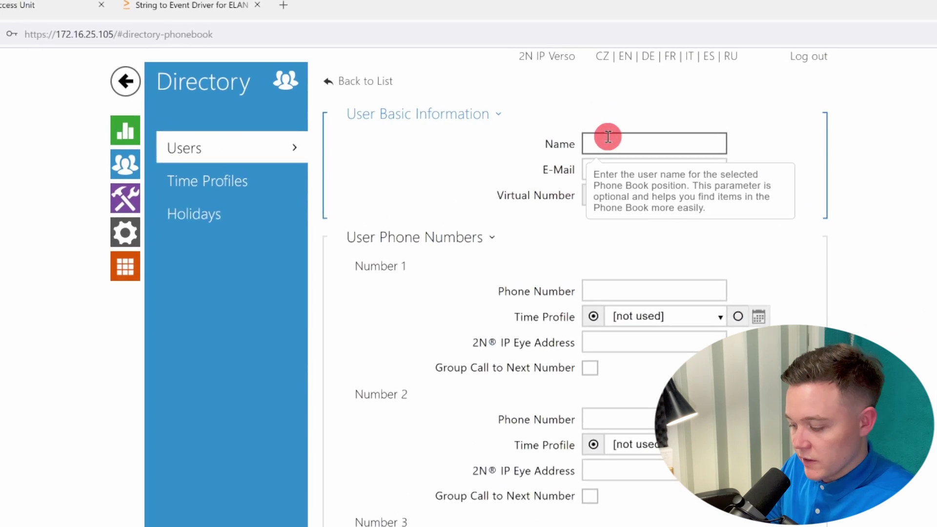
pyautogui.write('Family')
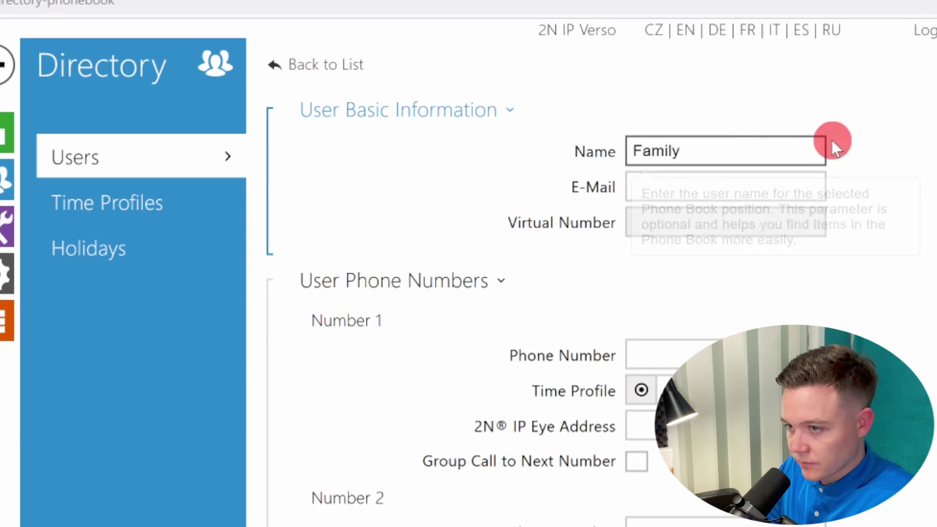
pyautogui.scroll(-10, 874, 258)
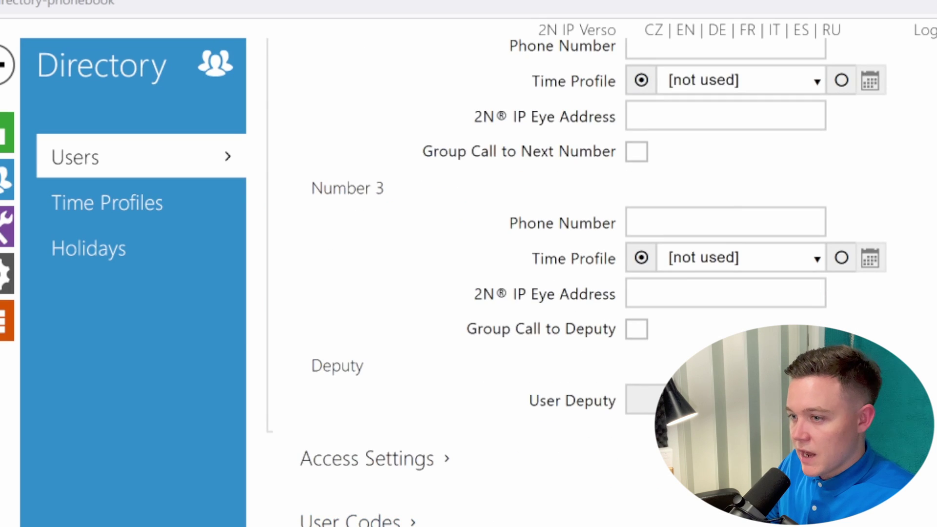
pyautogui.click(322, 519)
pyautogui.click(642, 180)
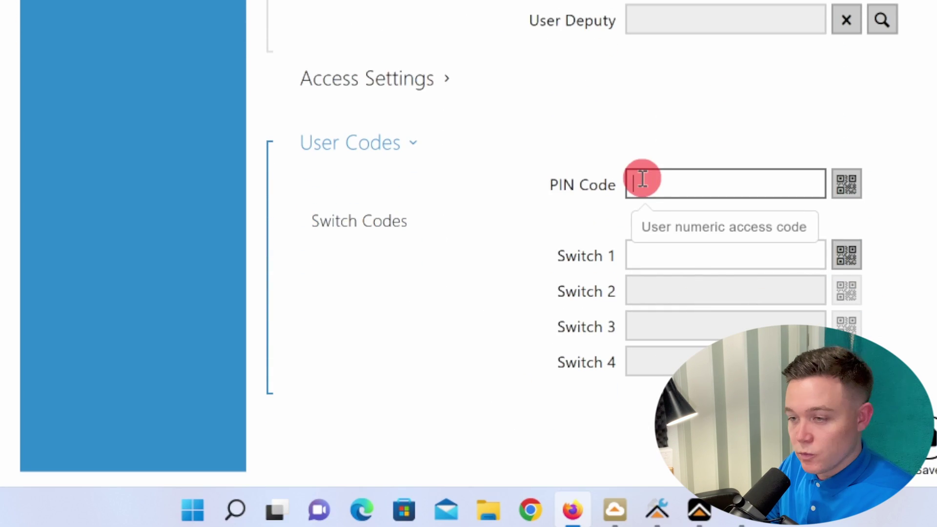
pyautogui.write('1234')
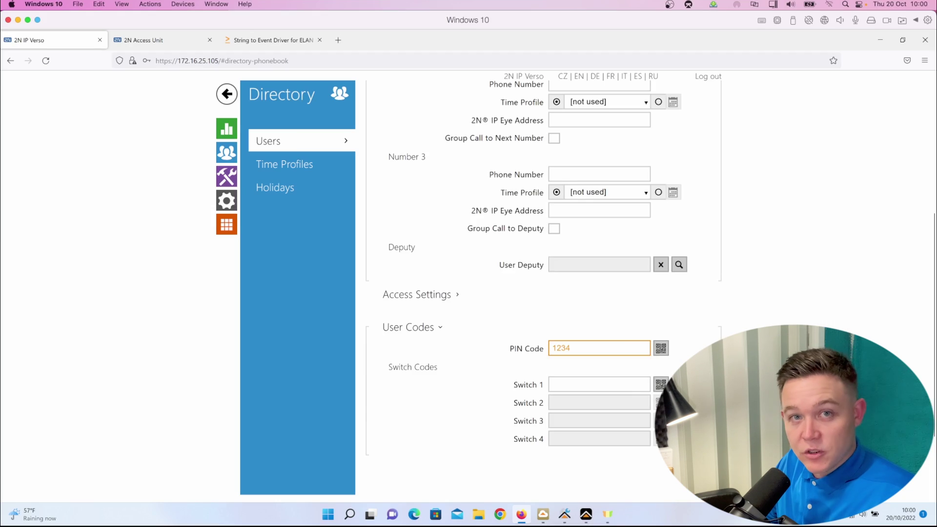
pyautogui.click(927, 466)
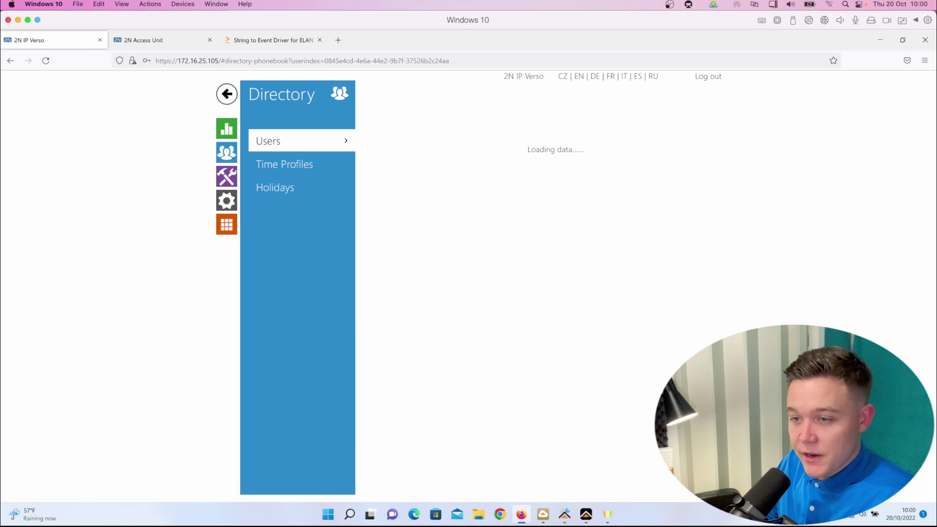
pyautogui.click(310, 136)
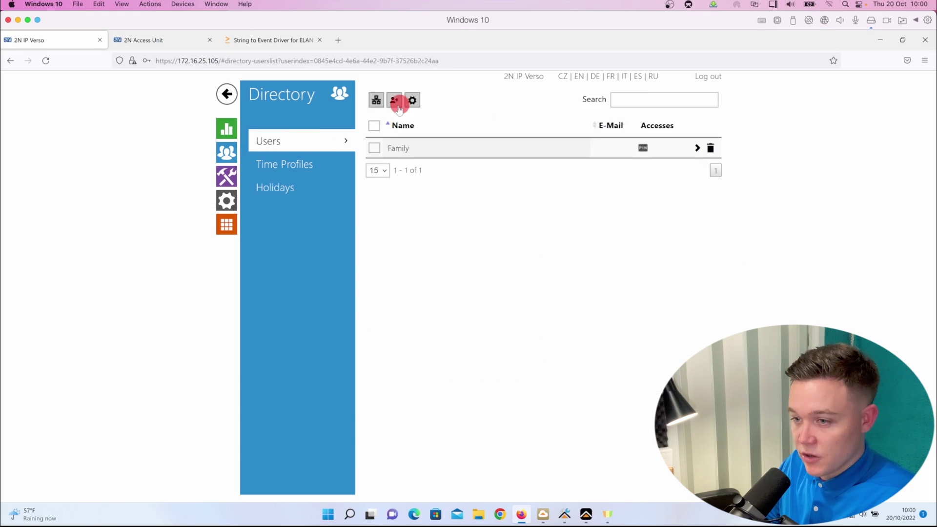
pyautogui.click(386, 94)
pyautogui.click(661, 124)
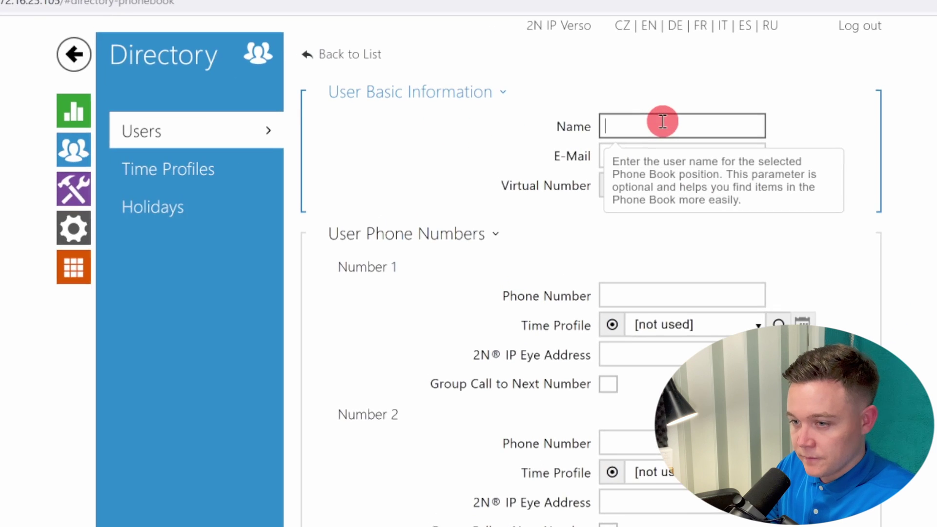
pyautogui.write('Gardener')
pyautogui.scroll(-8, 488, 293)
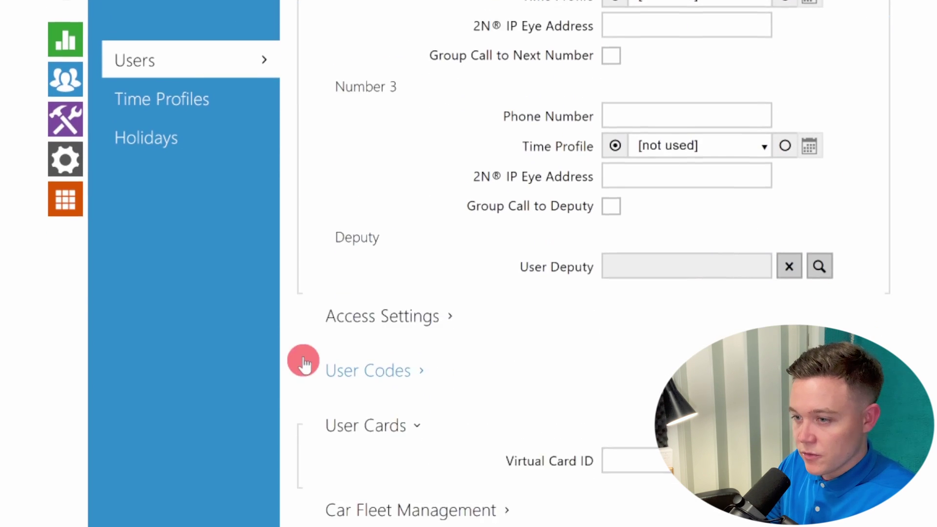
pyautogui.click(312, 367)
pyautogui.click(607, 227)
pyautogui.write('7890')
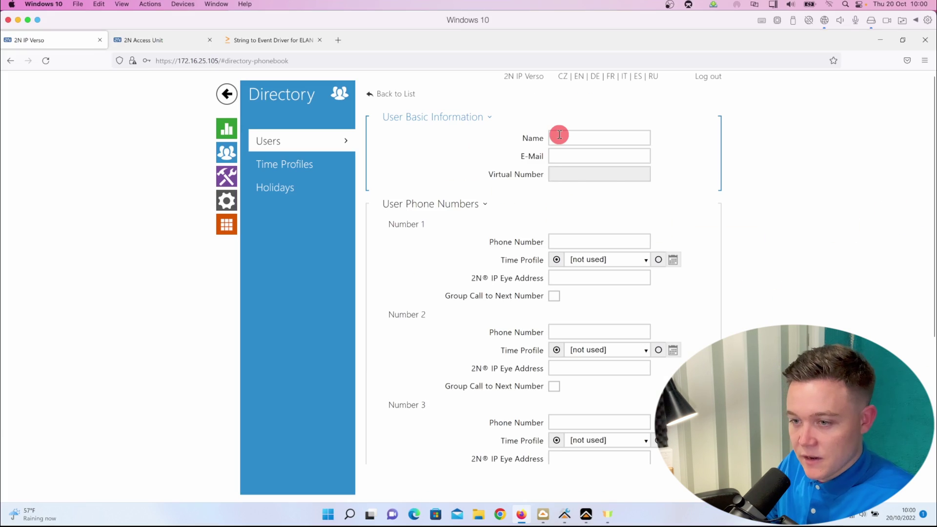
# Step: Save Gardener, then add a Cleaner user with PIN code 5678 and save it
pyautogui.click(560, 134)
pyautogui.write('Cleaner')
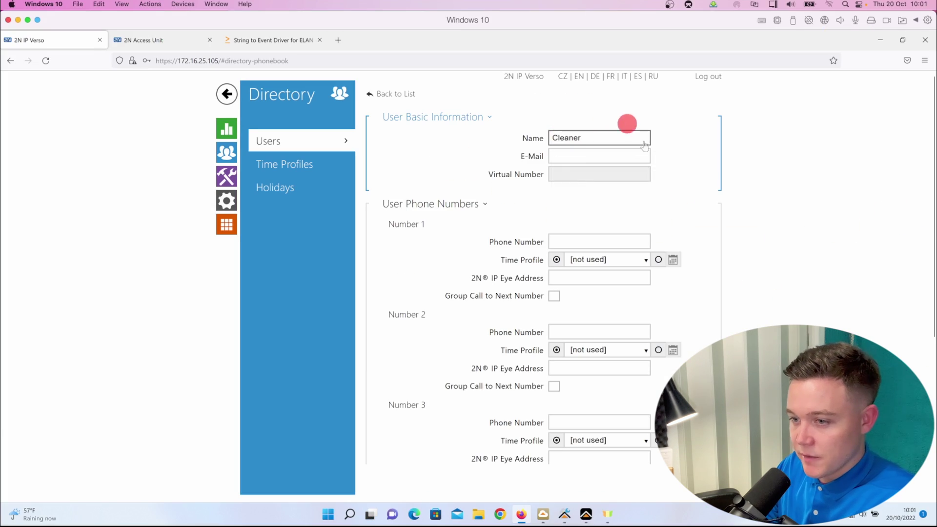
pyautogui.scroll(-5, 634, 254)
pyautogui.click(425, 326)
pyautogui.click(570, 347)
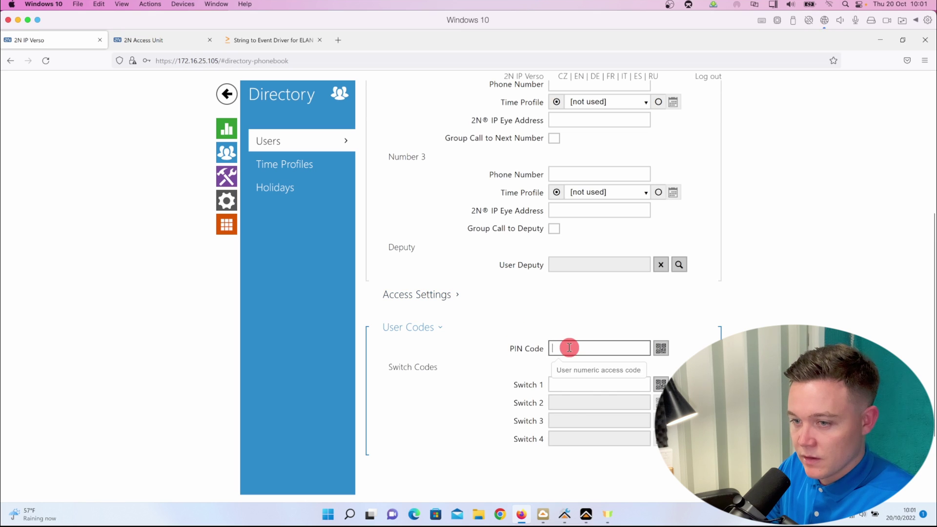
pyautogui.write('5678')
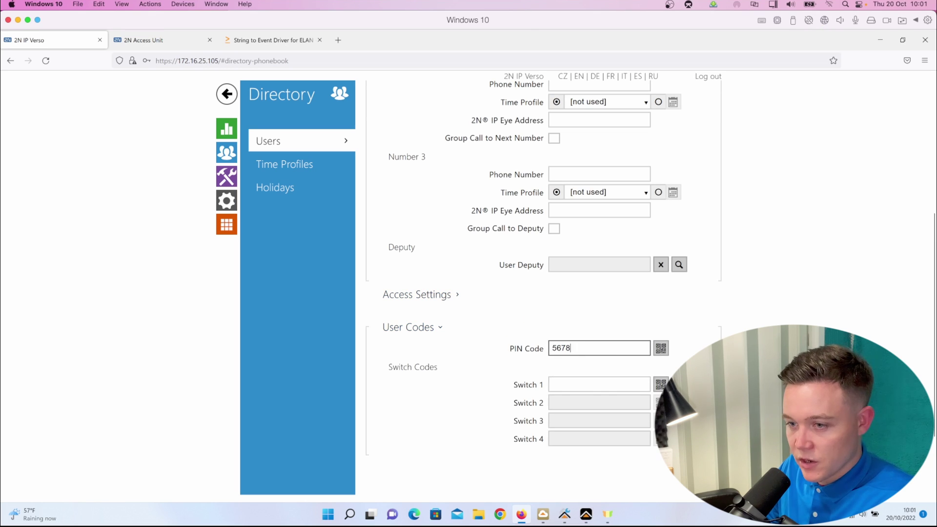
pyautogui.press('Return')
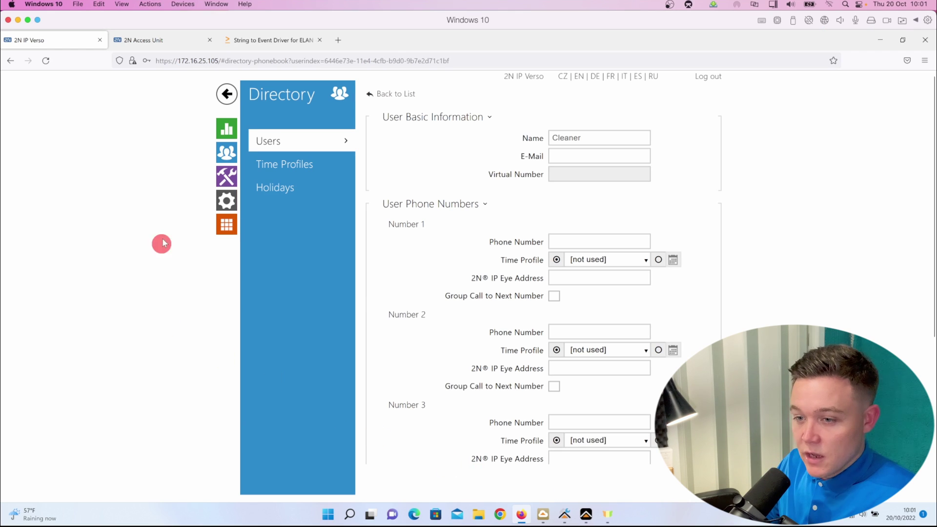
# Step: Open Function1 from Services > Automation in the automation editor
pyautogui.click(225, 182)
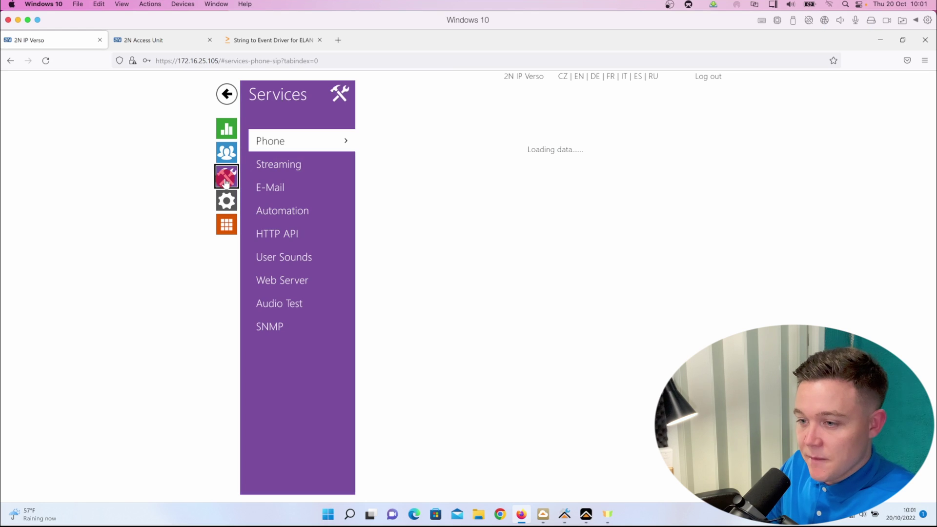
pyautogui.click(295, 214)
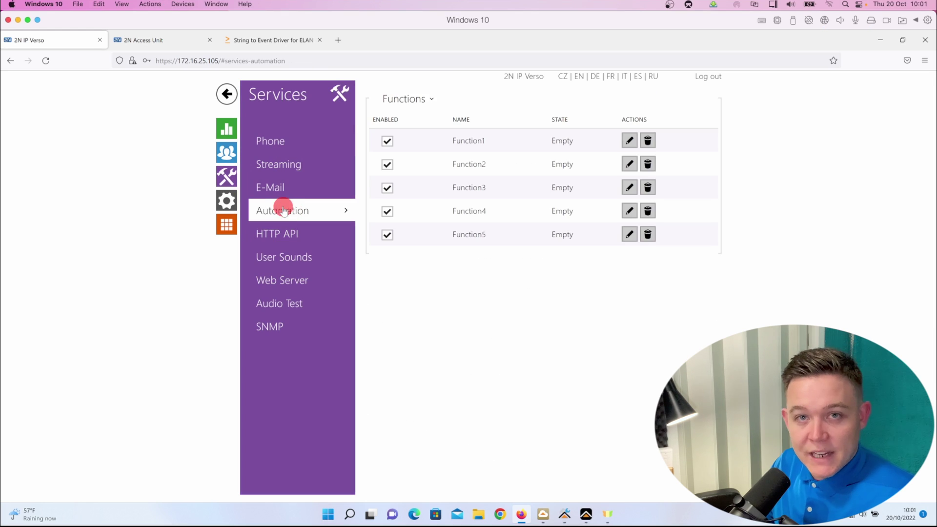
pyautogui.click(629, 141)
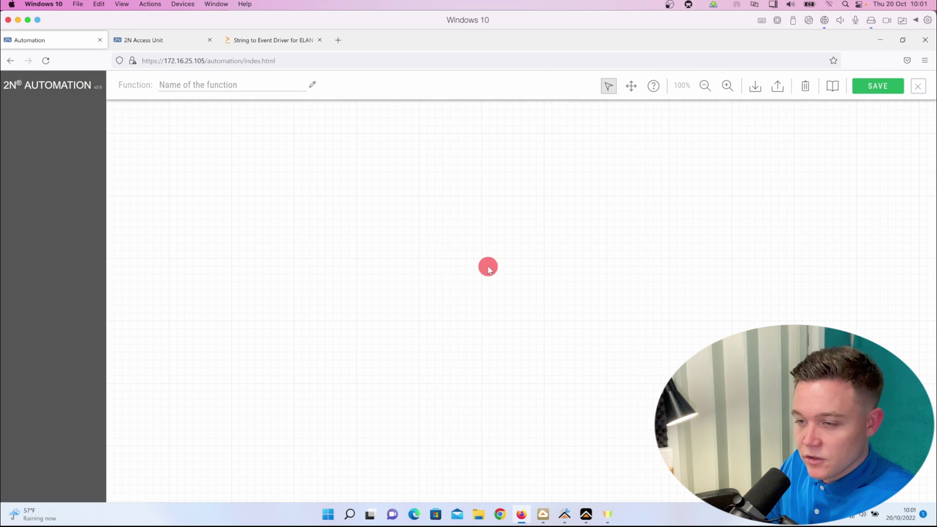
# Step: Place a UserAuthorized trigger on the canvas filtered to the Family user
pyautogui.scroll(-4, 39, 385)
pyautogui.moveTo(39, 385); pyautogui.dragTo(171, 150)
pyautogui.click(152, 170)
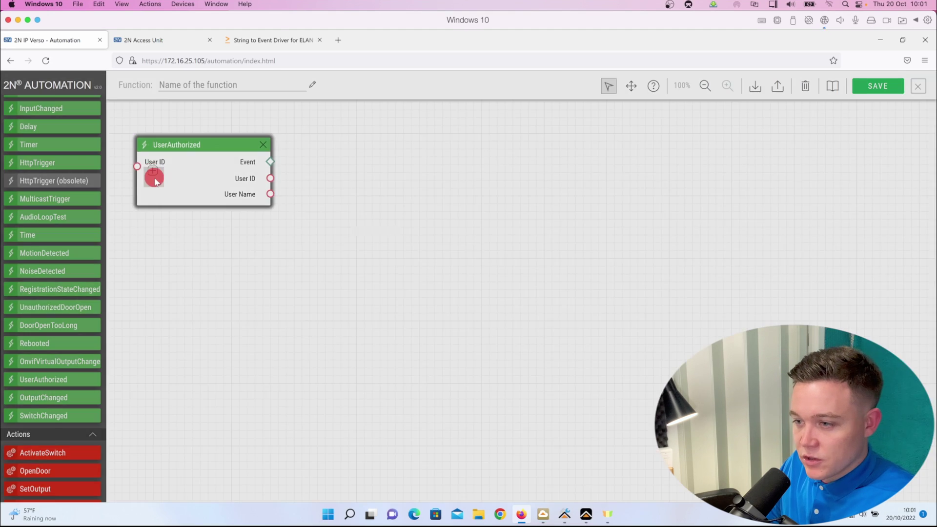
pyautogui.click(318, 194)
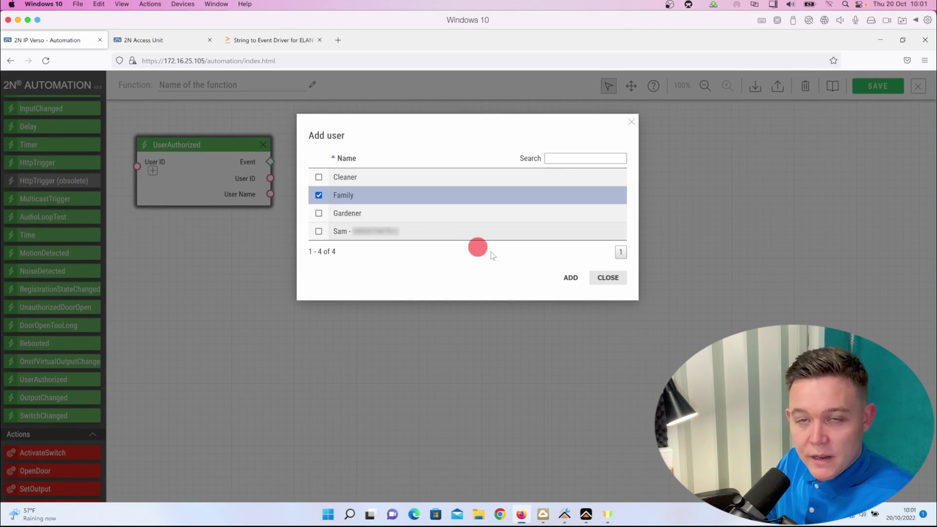
pyautogui.click(571, 278)
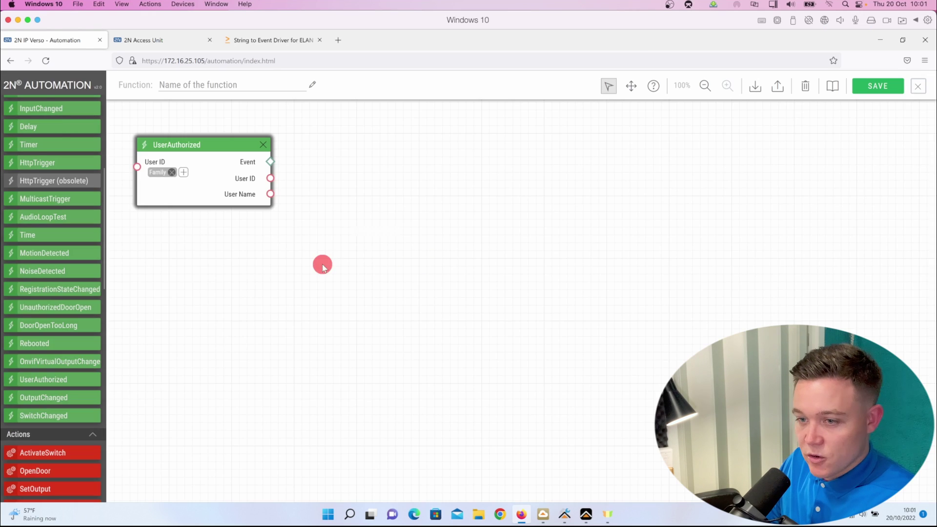
# Step: Add a SendHttpRequest action and link the trigger's Event to its Event input
pyautogui.scroll(-1, 36, 326)
pyautogui.scroll(-6, 36, 326)
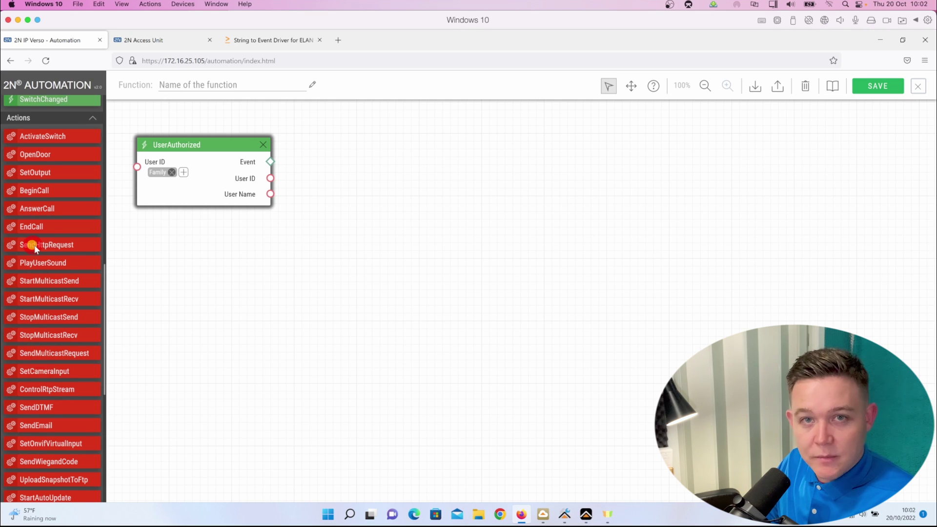
pyautogui.moveTo(37, 245); pyautogui.dragTo(318, 146)
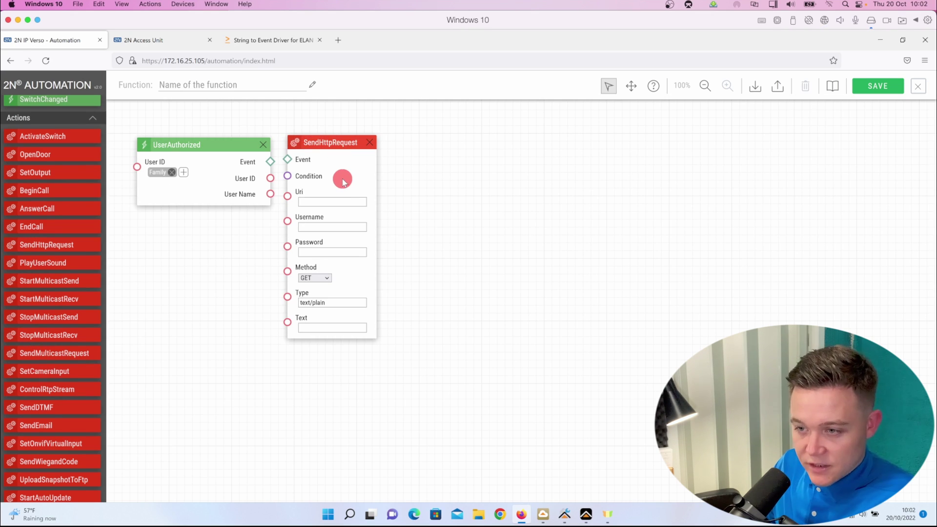
pyautogui.moveTo(270, 161); pyautogui.dragTo(289, 162)
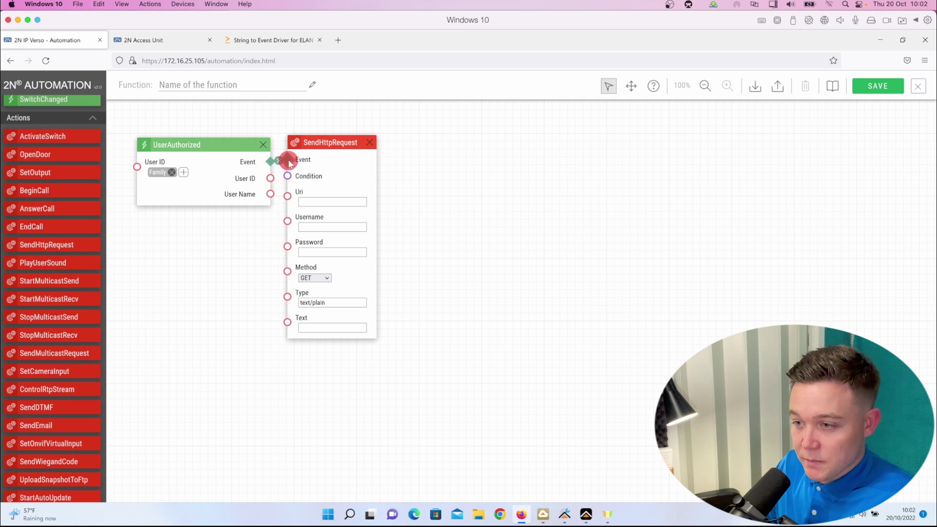
# Step: Add second and third UserAuthorized triggers below the Family trigger, leaving them without users
pyautogui.click(184, 173)
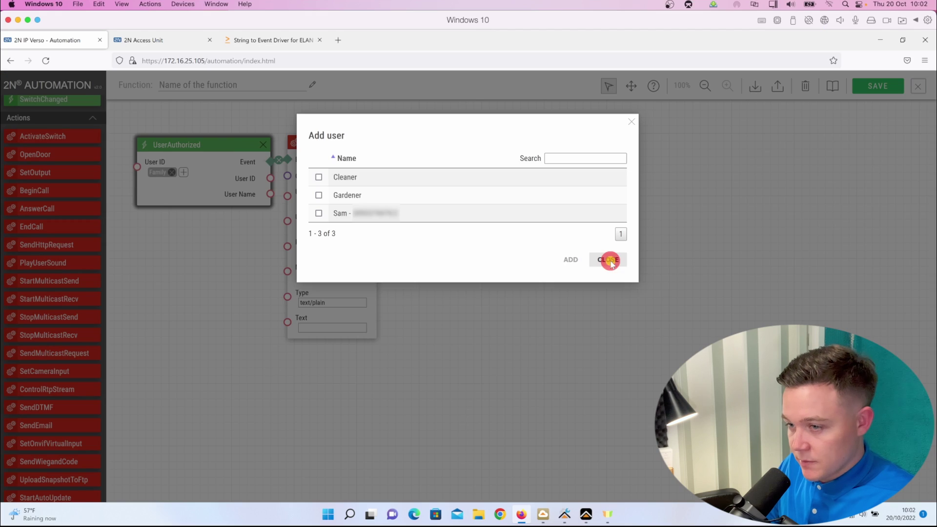
pyautogui.click(829, 401)
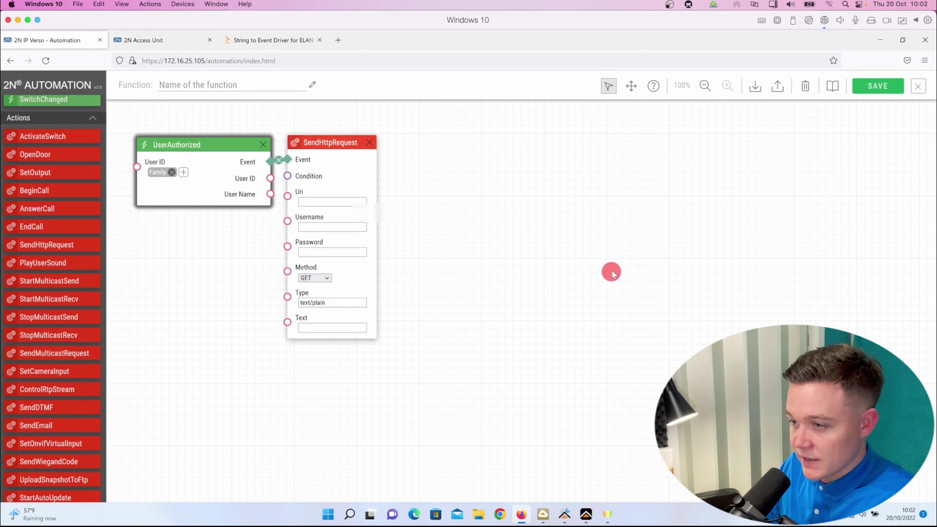
pyautogui.scroll(-4, 64, 337)
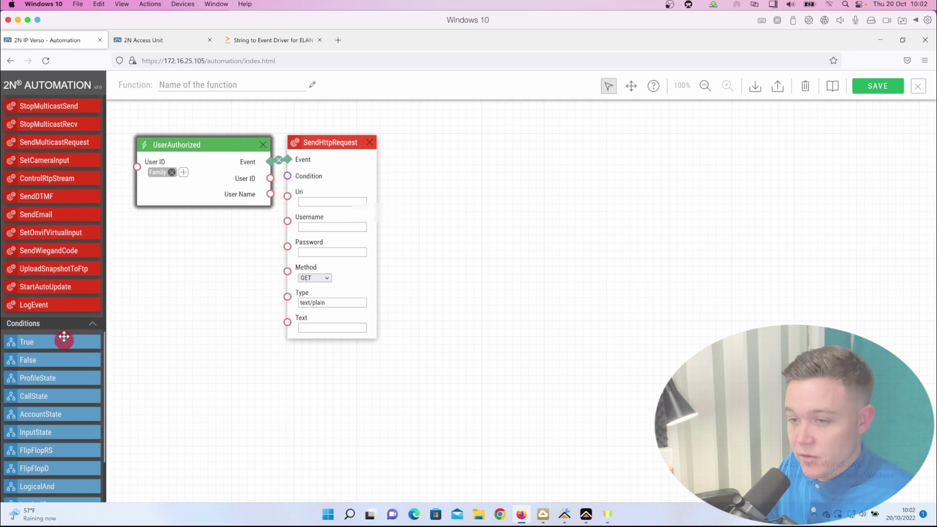
pyautogui.scroll(10, 46, 280)
pyautogui.scroll(-3, 43, 400)
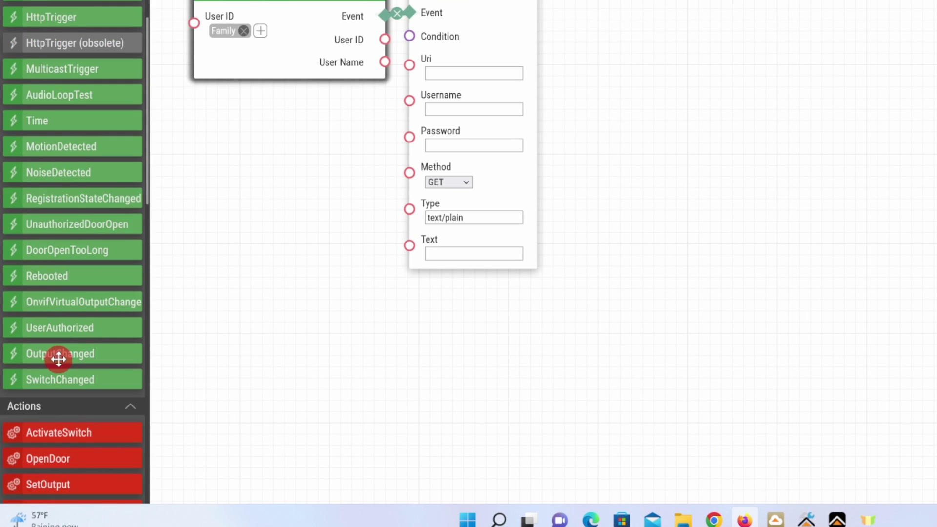
pyautogui.moveTo(59, 329); pyautogui.dragTo(650, 174)
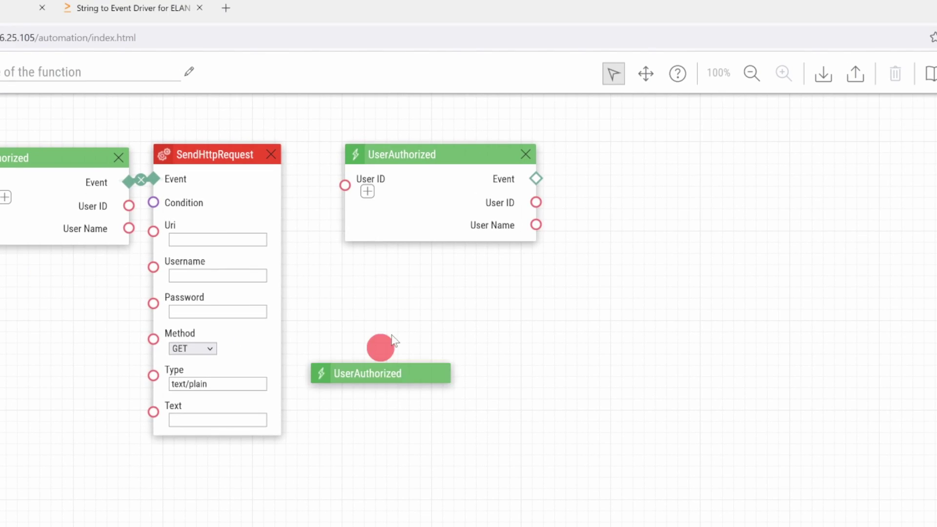
pyautogui.moveTo(393, 340); pyautogui.dragTo(399, 443)
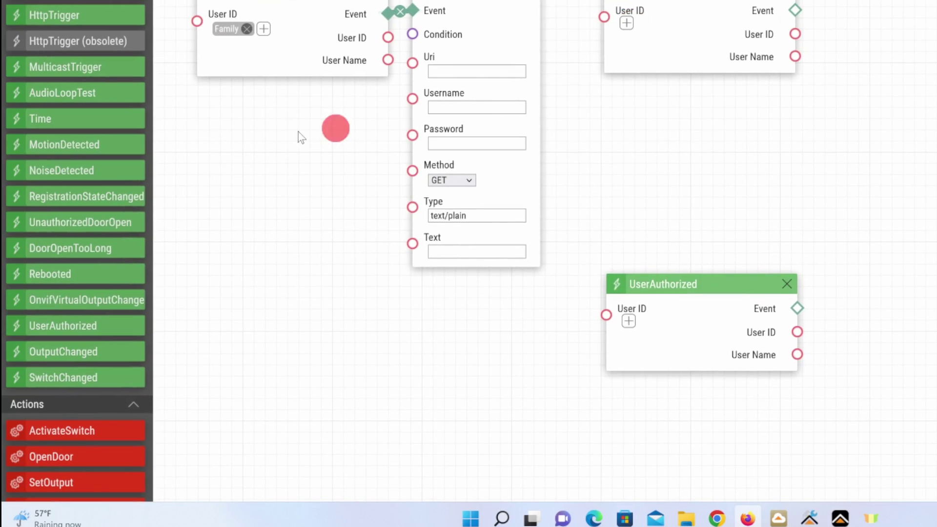
# Step: Add another SendHttpRequest and wire the middle and lower triggers' Events to their requests
pyautogui.scroll(-8, 67, 243)
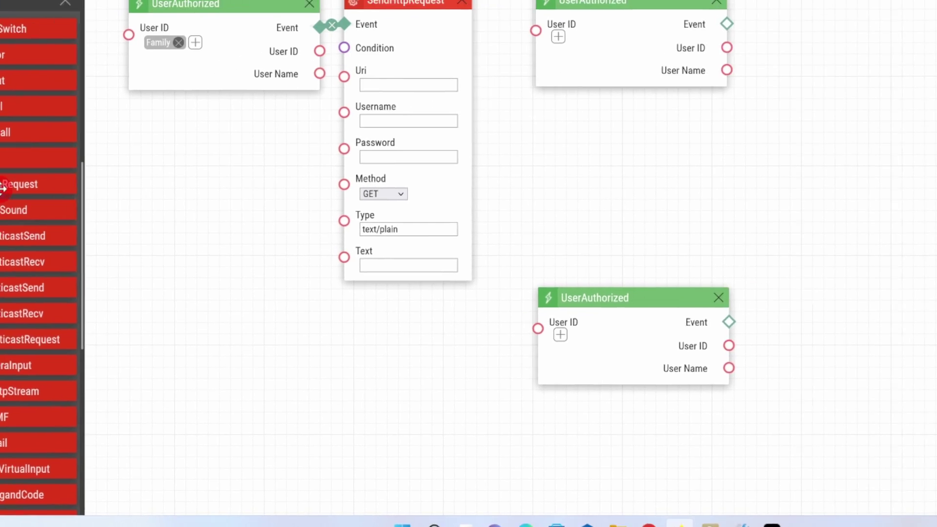
pyautogui.moveTo(3, 188); pyautogui.dragTo(746, 261)
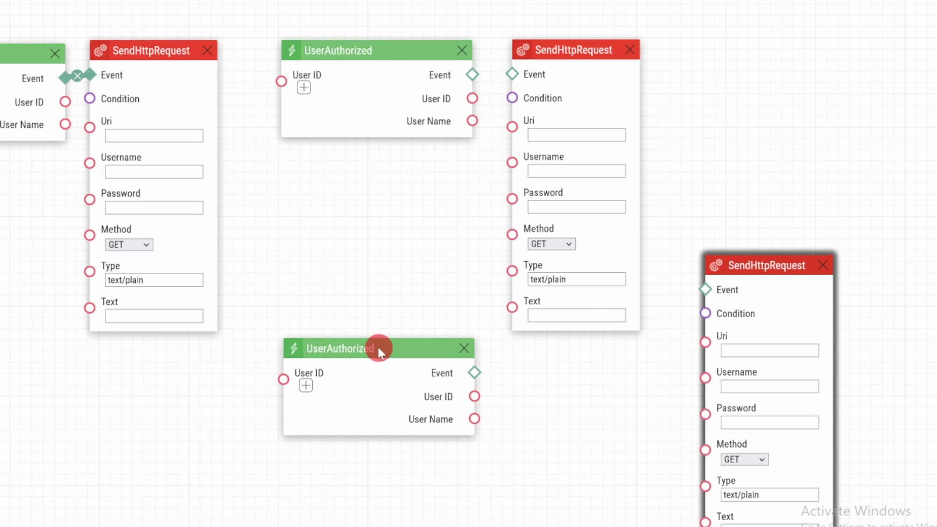
pyautogui.moveTo(378, 347); pyautogui.dragTo(575, 402)
pyautogui.moveTo(472, 75); pyautogui.dragTo(512, 74)
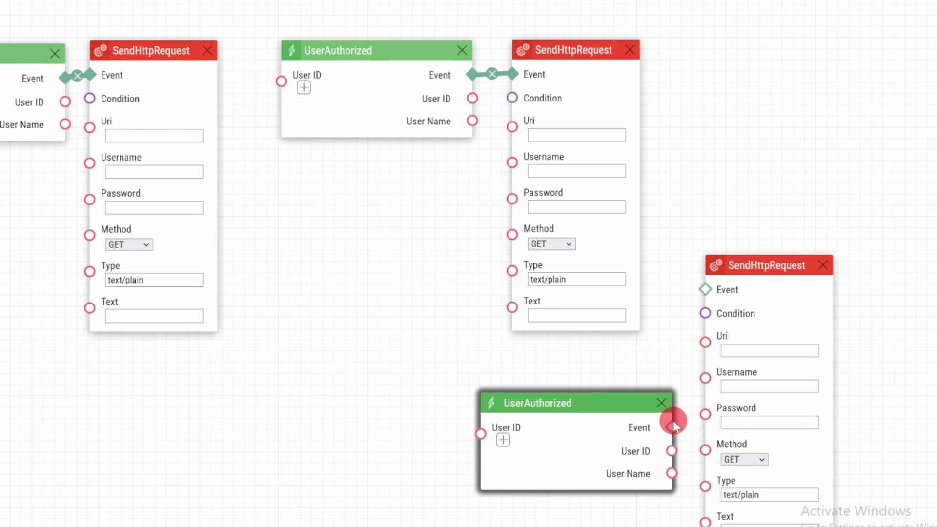
pyautogui.moveTo(675, 427); pyautogui.dragTo(705, 289)
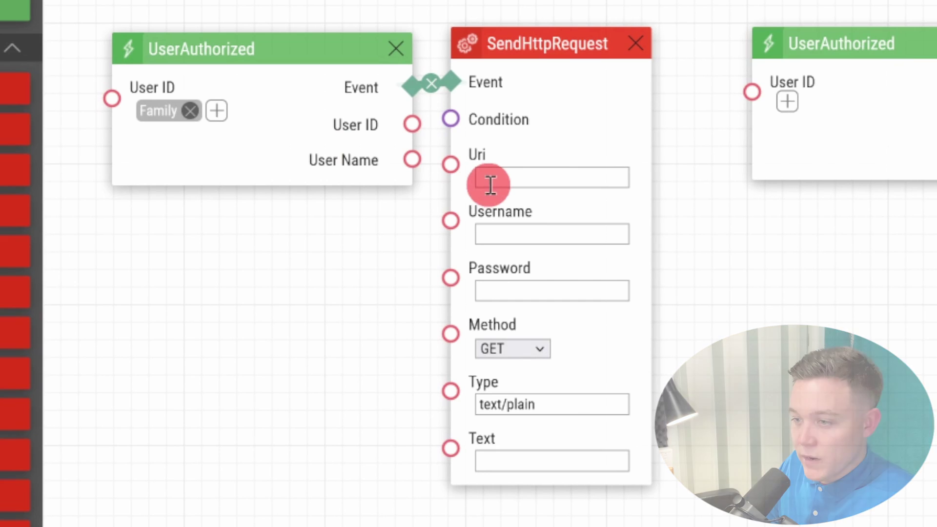
pyautogui.click(511, 182)
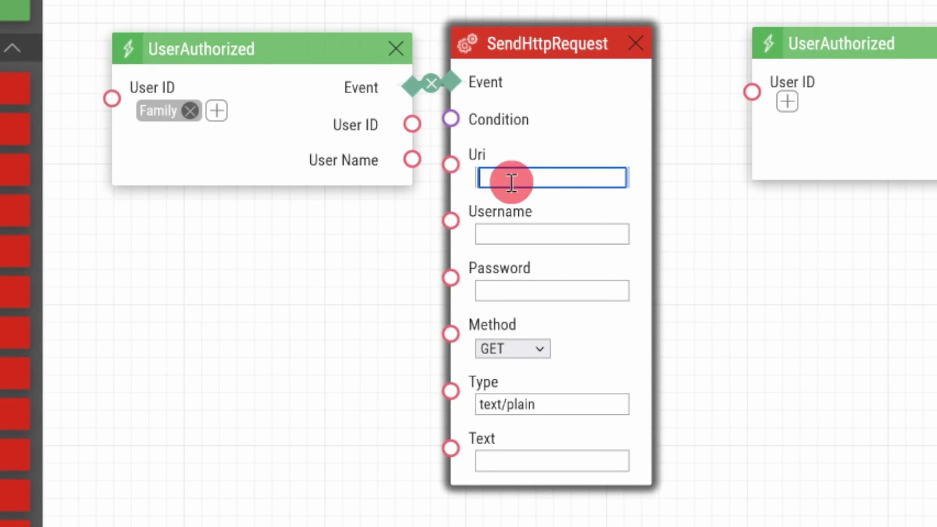
pyautogui.write('http://1')
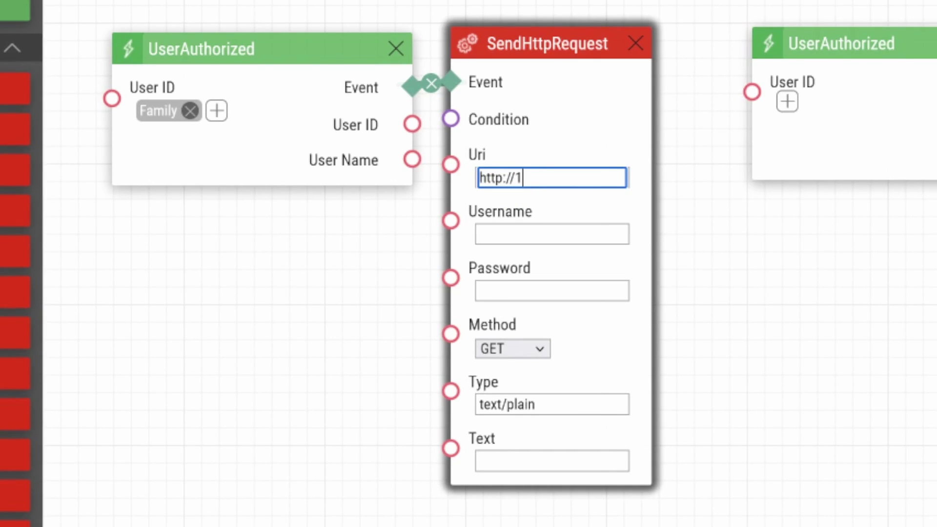
pyautogui.write('72.16.2')
pyautogui.write('5.7')
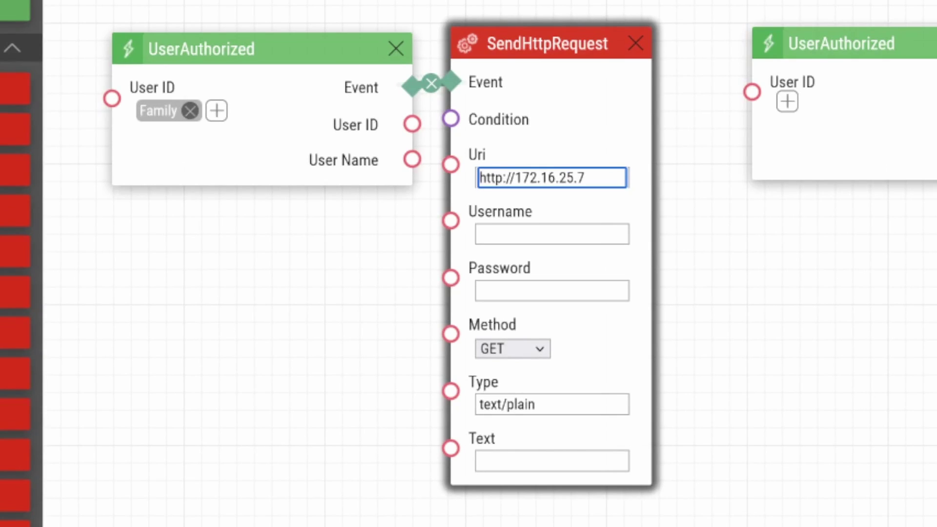
pyautogui.write(':10001')
pyautogui.write('/family')
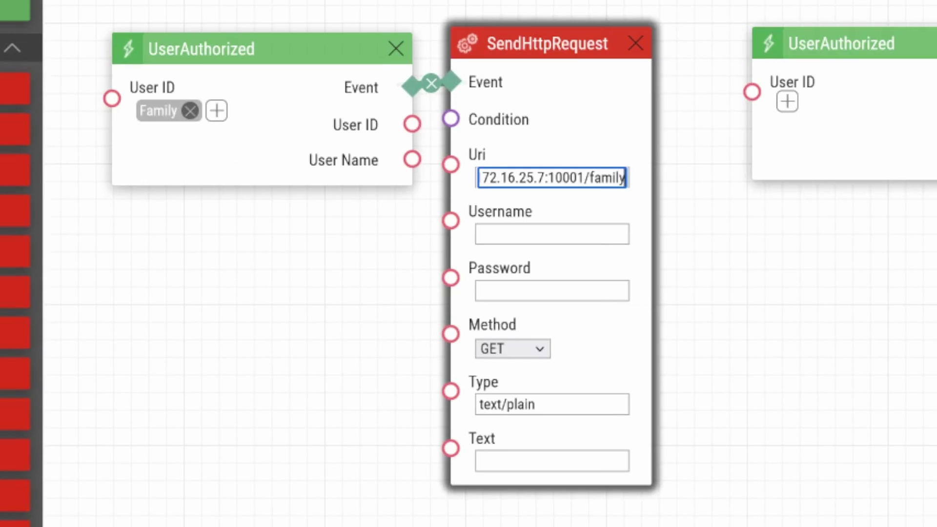
pyautogui.click(787, 102)
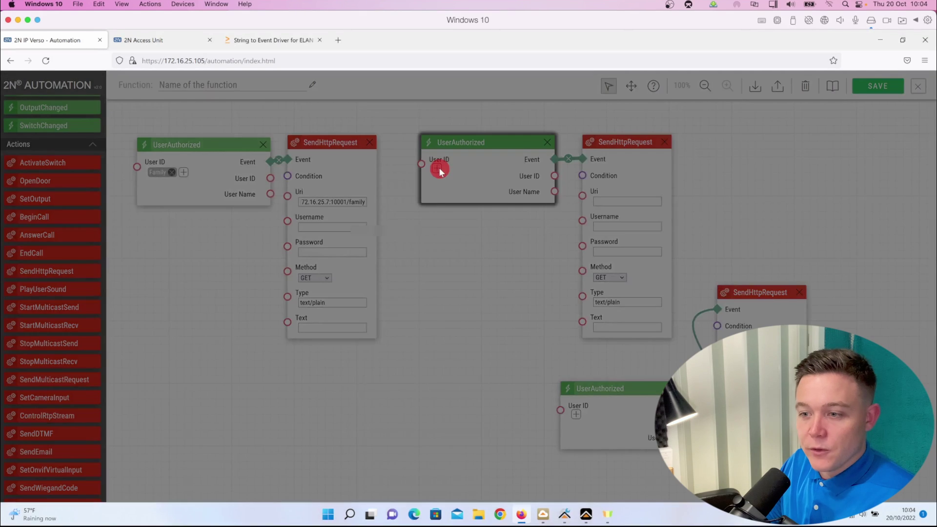
pyautogui.click(319, 222)
pyautogui.click(572, 278)
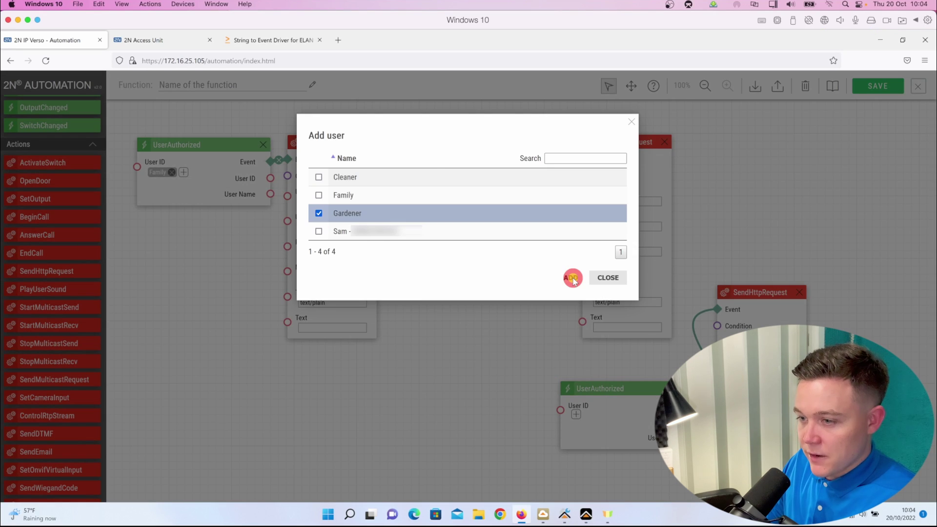
pyautogui.click(650, 183)
pyautogui.click(642, 141)
pyautogui.write('htt')
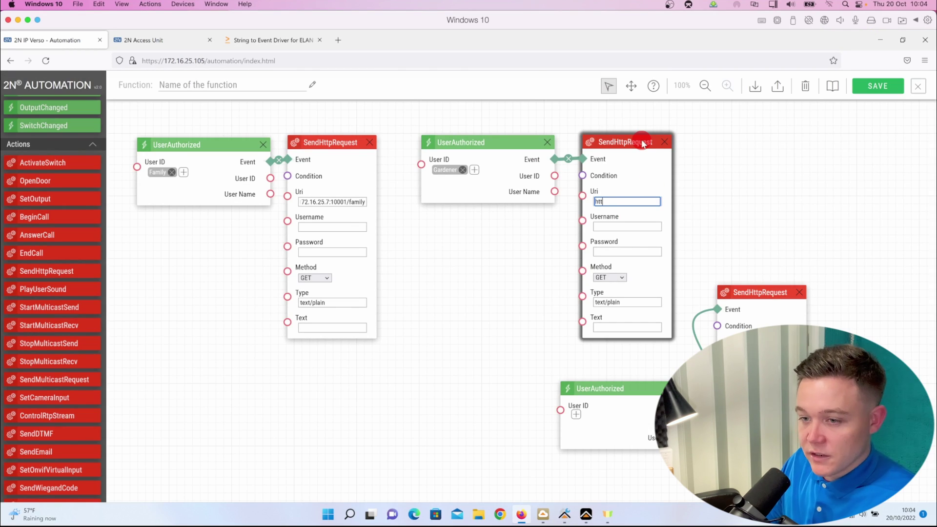
pyautogui.write('p://')
pyautogui.write('172.16.25.7')
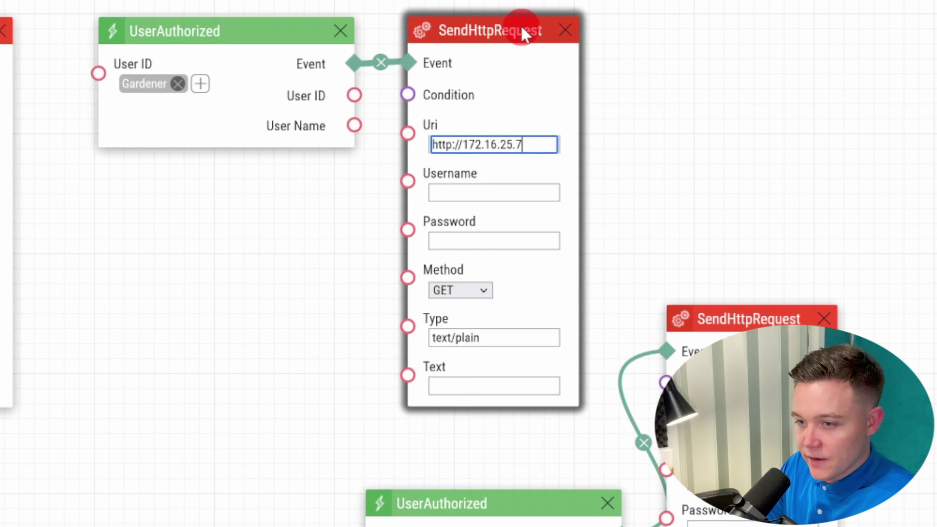
pyautogui.write(':10001/')
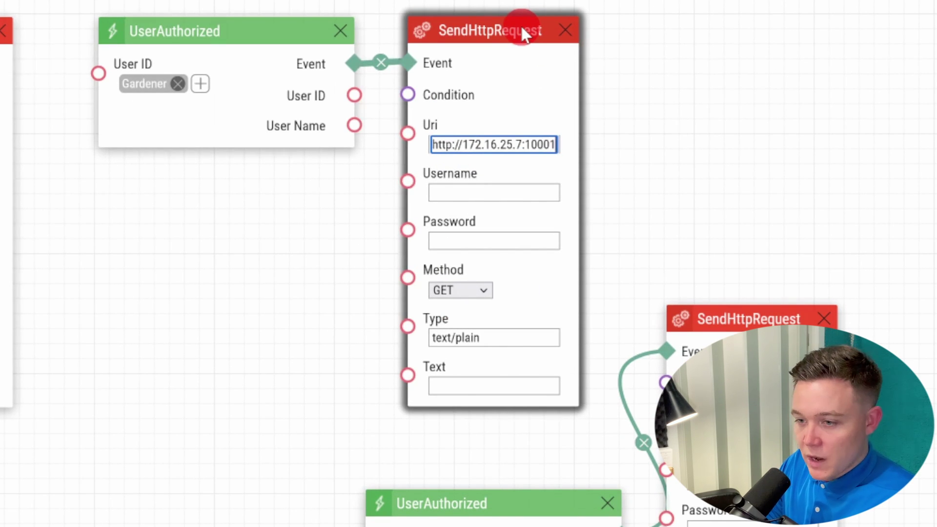
pyautogui.write('gardener')
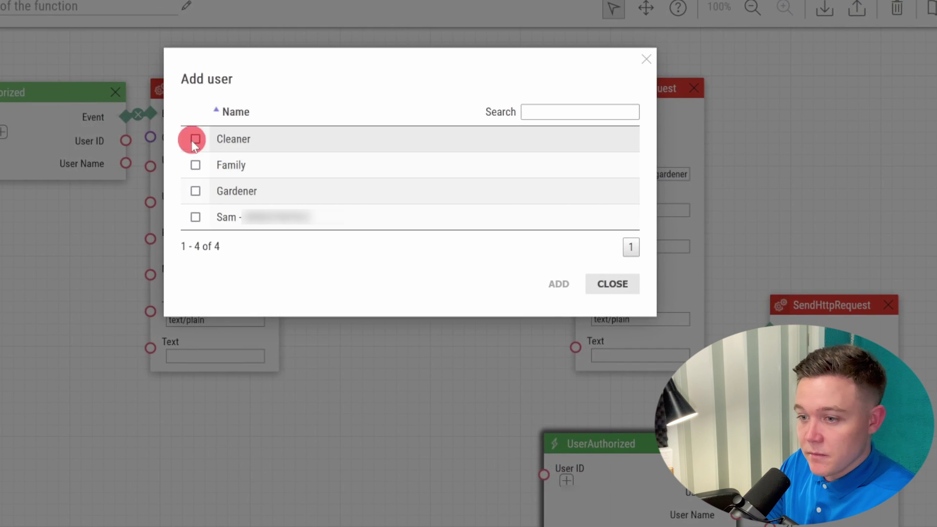
pyautogui.click(107, 125)
pyautogui.click(559, 284)
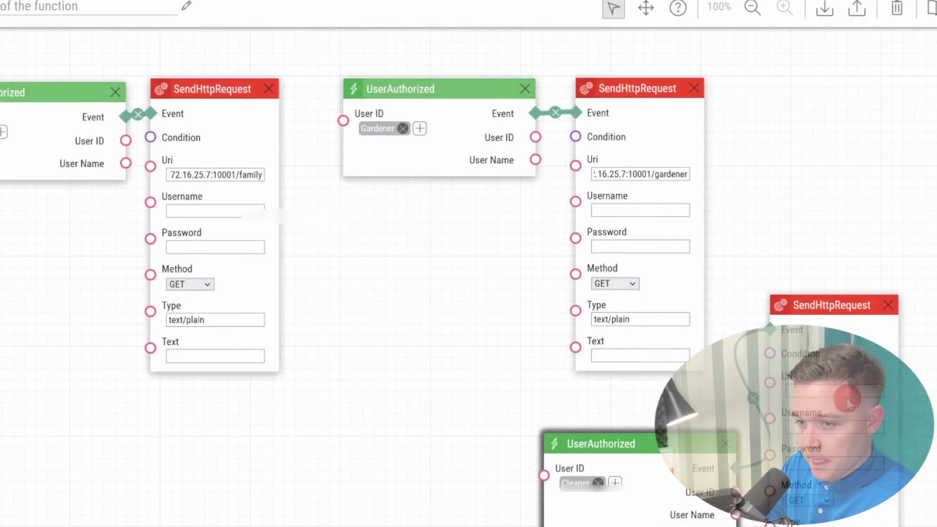
pyautogui.click(844, 390)
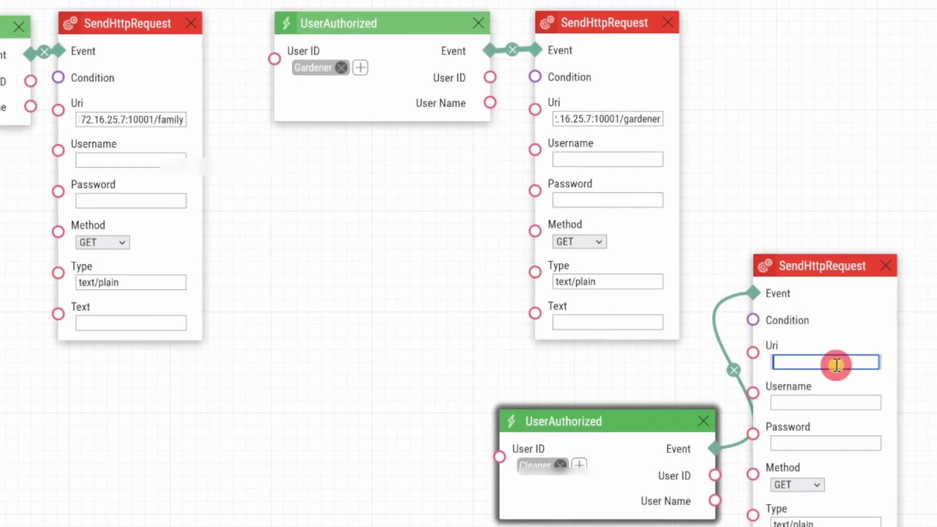
pyautogui.write('http')
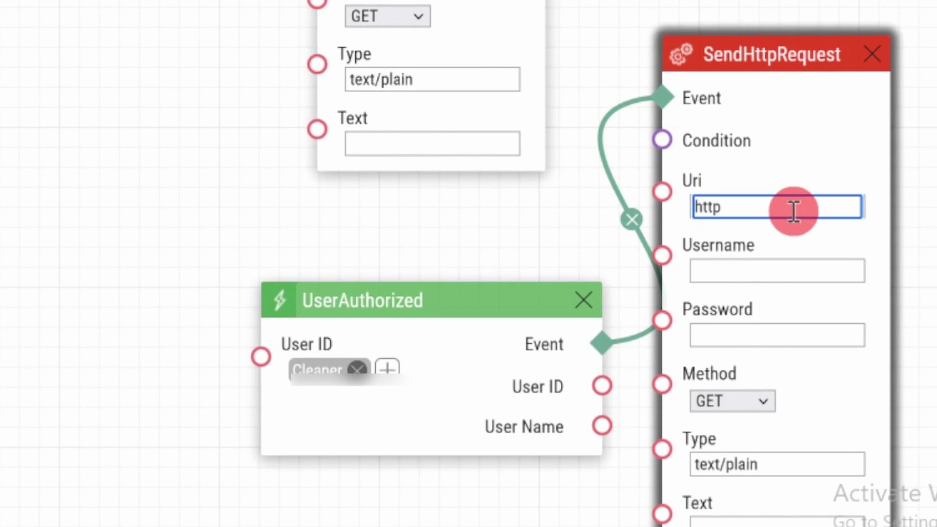
pyautogui.write('://172.16.25.')
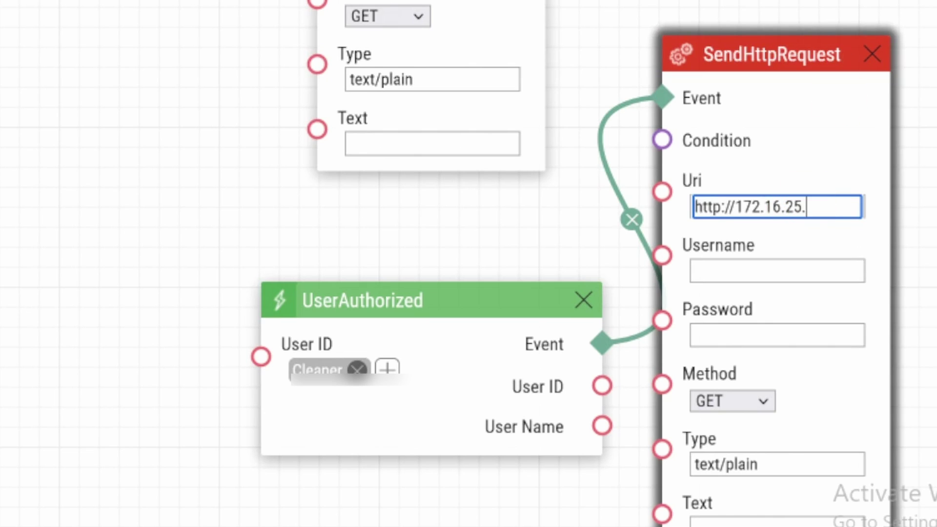
pyautogui.write('7:10001')
pyautogui.press('BackSpace')
pyautogui.write('01')
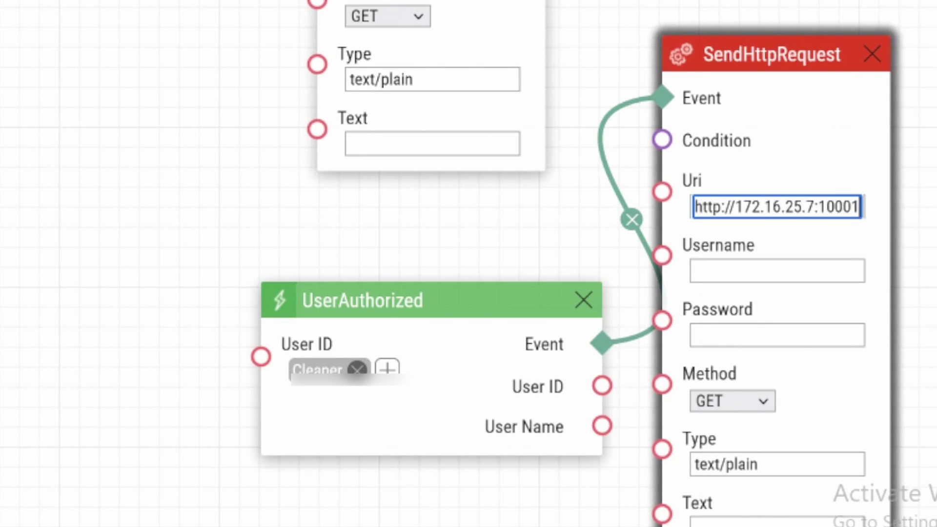
pyautogui.write('/clea')
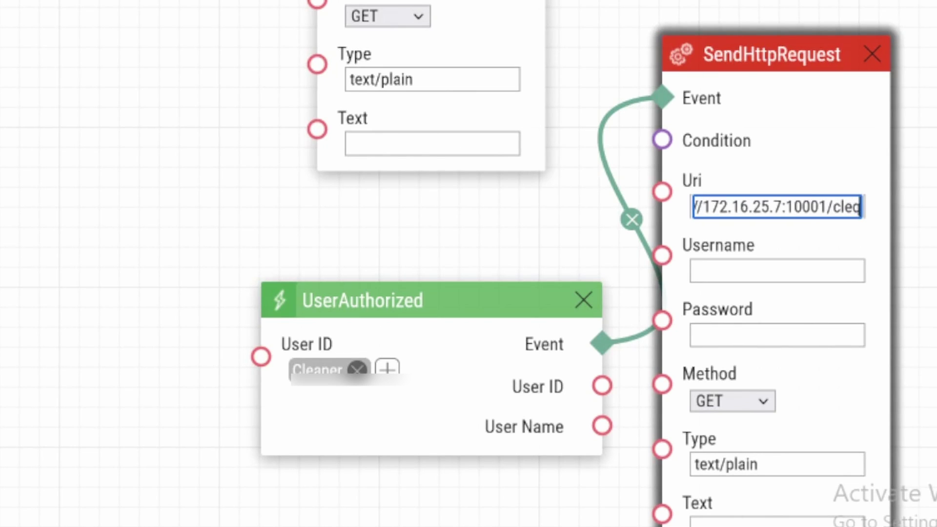
pyautogui.press('BackSpace')
pyautogui.press('BackSpace')
pyautogui.write('eaner')
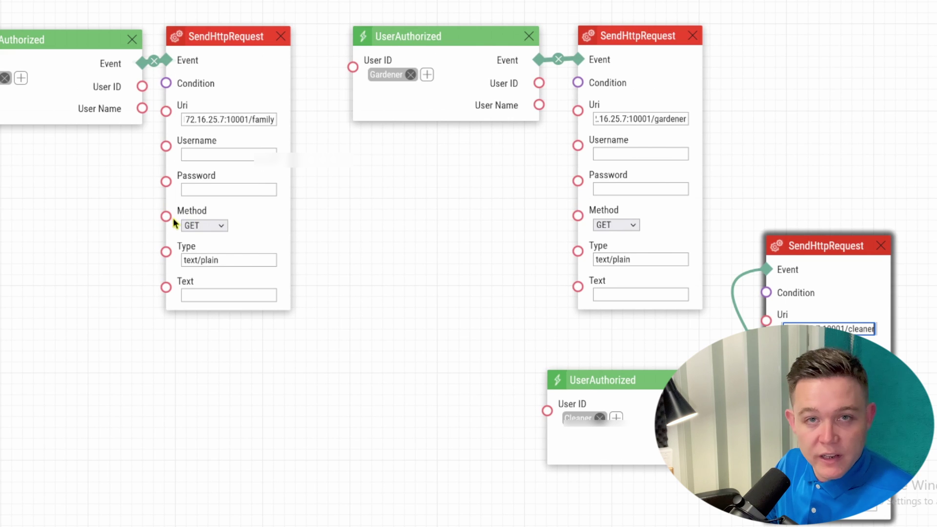
# Step: Check the Family request's Method options, leaving it on GET
pyautogui.click(221, 226)
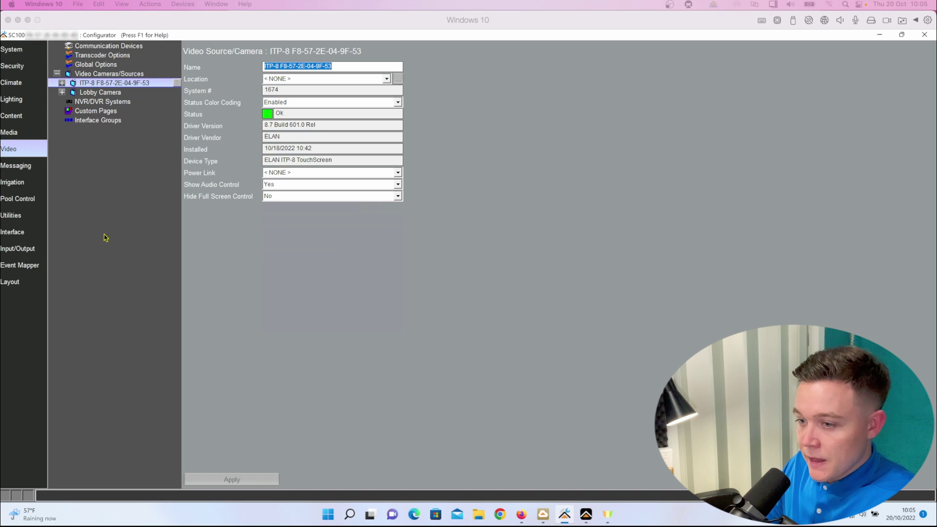
# Step: Add a String To Event generic serial device under Input/Output, accepting the unsupported-driver warning
pyautogui.click(38, 252)
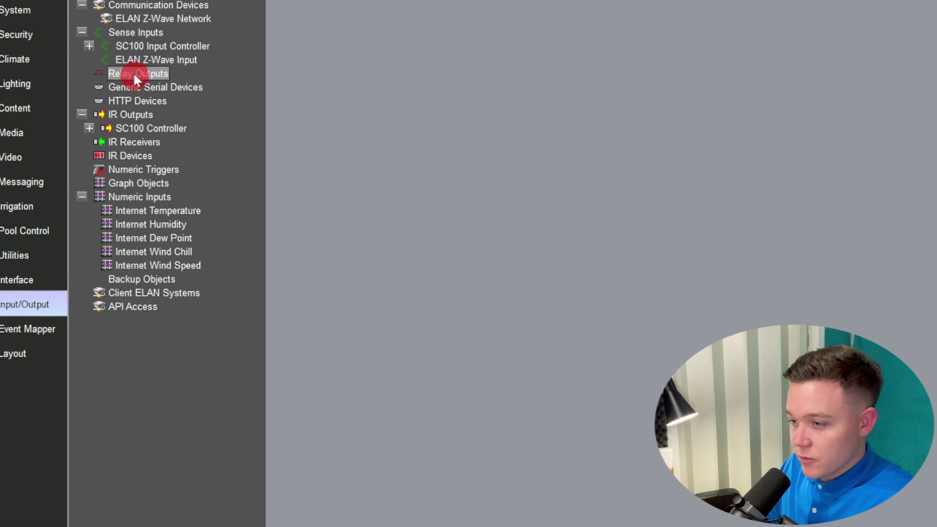
pyautogui.click(138, 88)
pyautogui.rightClick(134, 88)
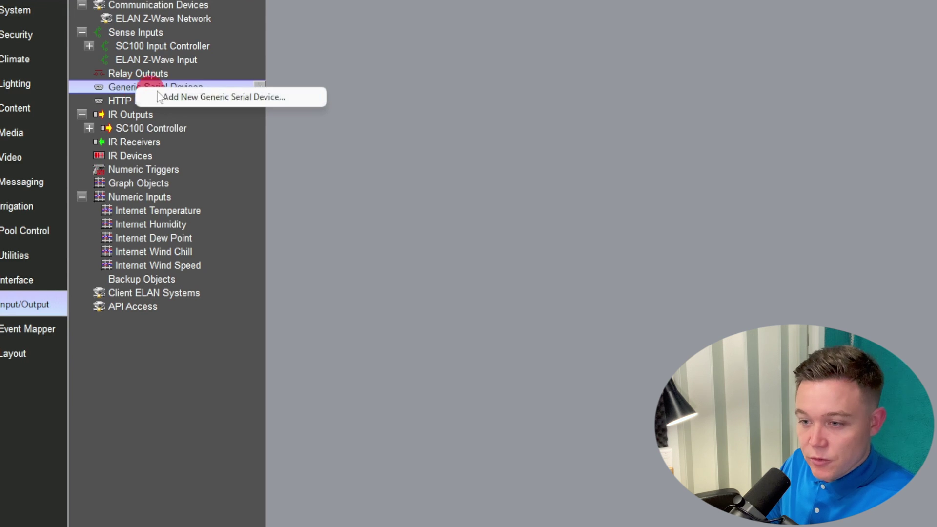
pyautogui.click(198, 98)
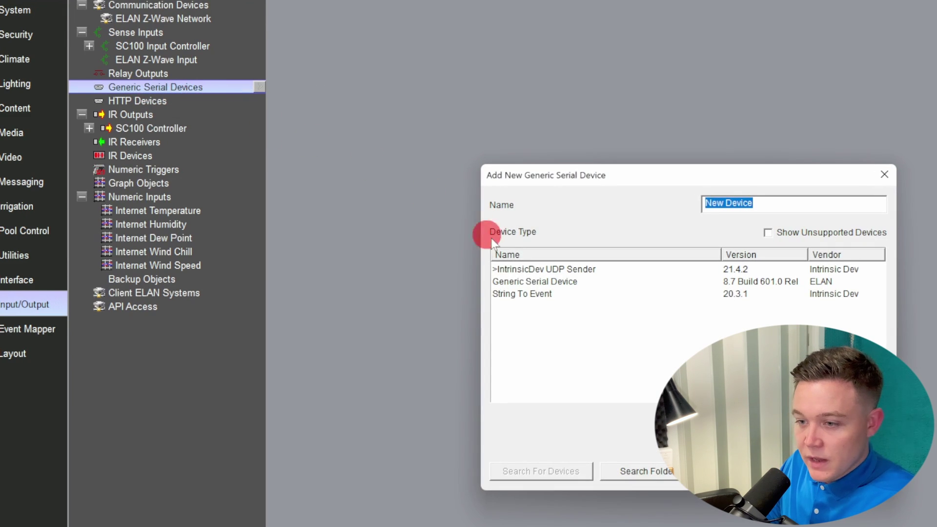
pyautogui.click(530, 294)
pyautogui.click(856, 471)
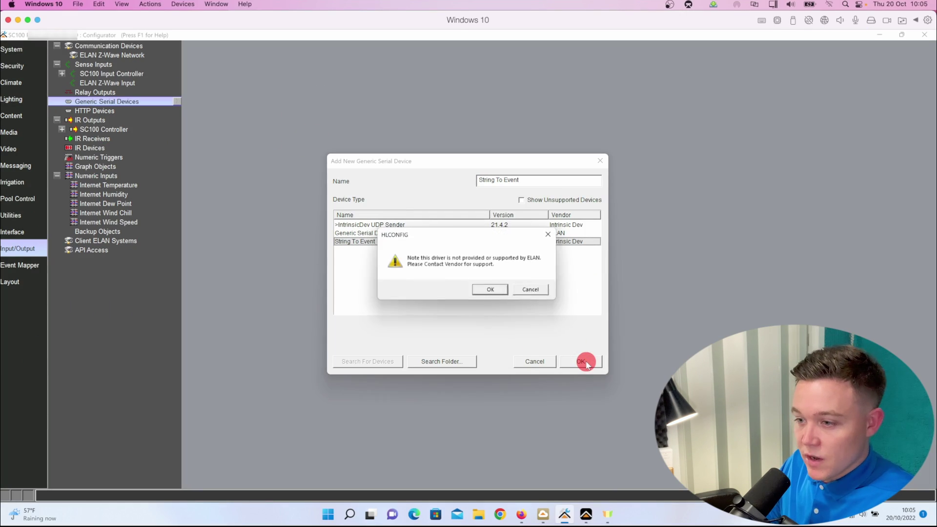
pyautogui.click(488, 291)
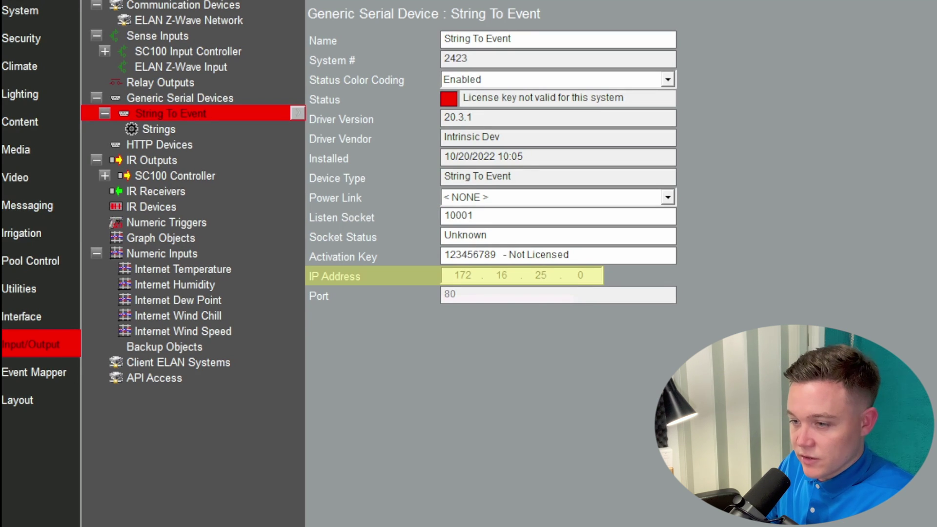
# Step: License the driver with its activation key and open the String To Event strings list
pyautogui.click(572, 249)
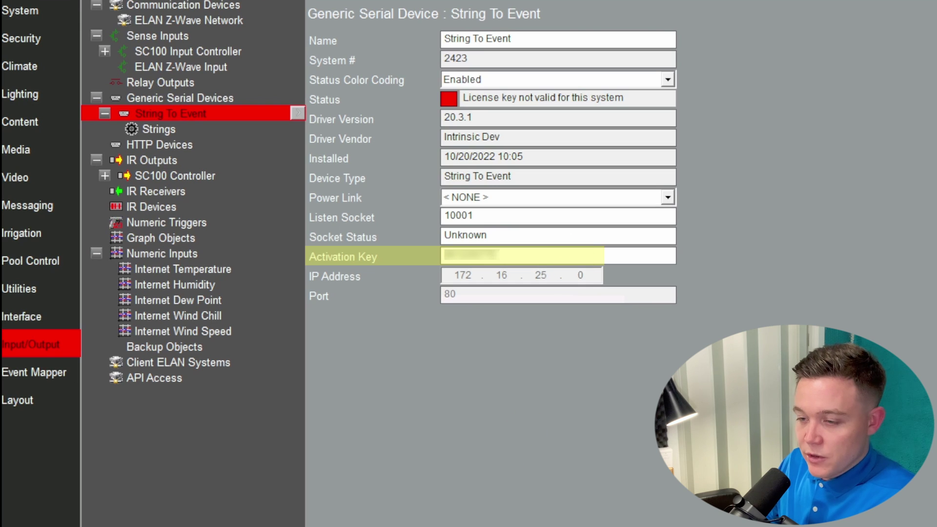
pyautogui.click(601, 494)
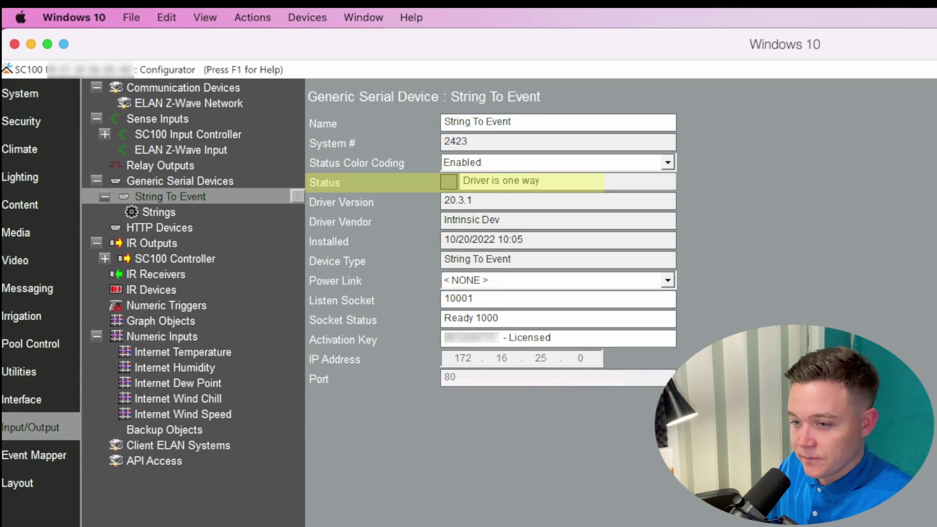
pyautogui.click(170, 225)
pyautogui.click(147, 212)
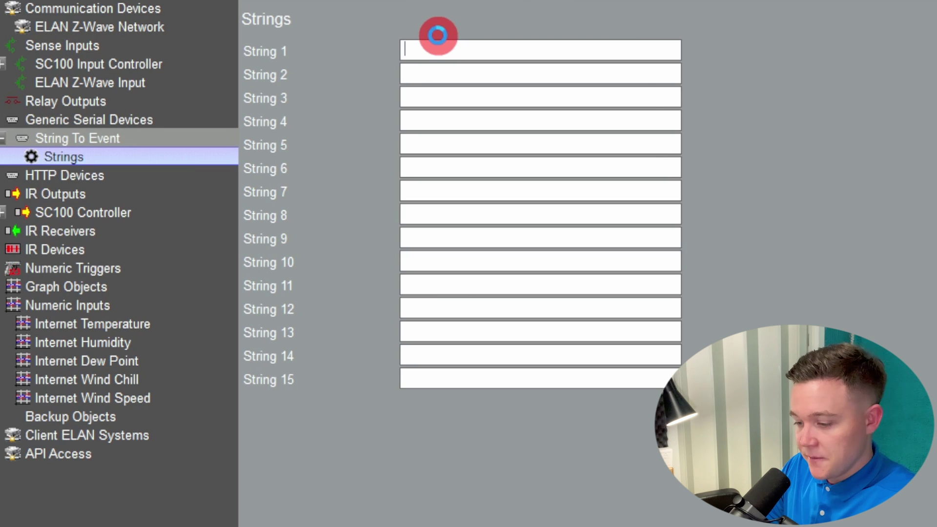
# Step: Enter family, gardener and cleaner as Strings 1, 2 and 3
pyautogui.write('family')
pyautogui.press('Tab')
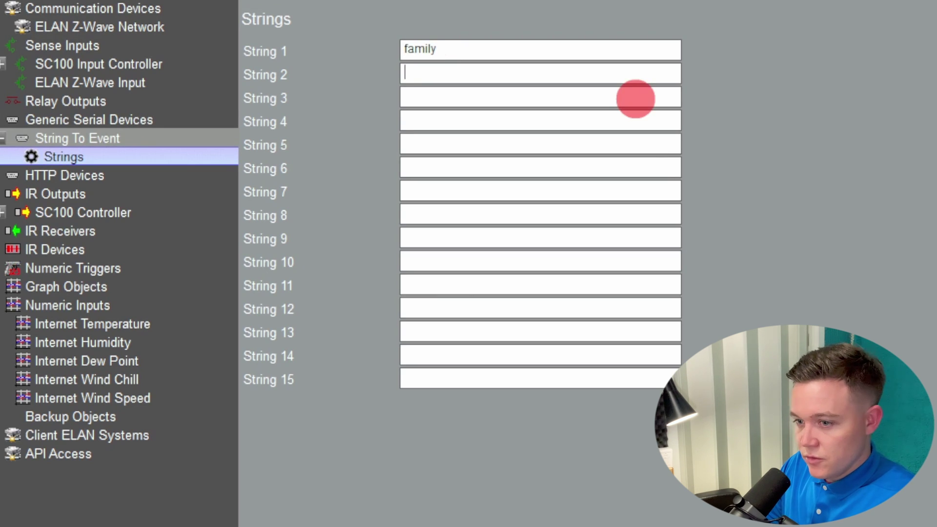
pyautogui.write('gardener')
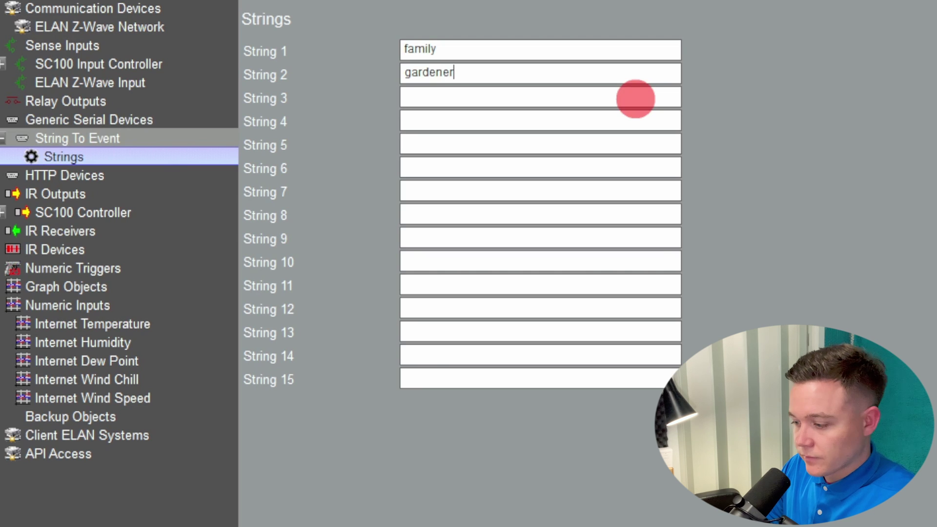
pyautogui.press('Tab')
pyautogui.write('cleaner')
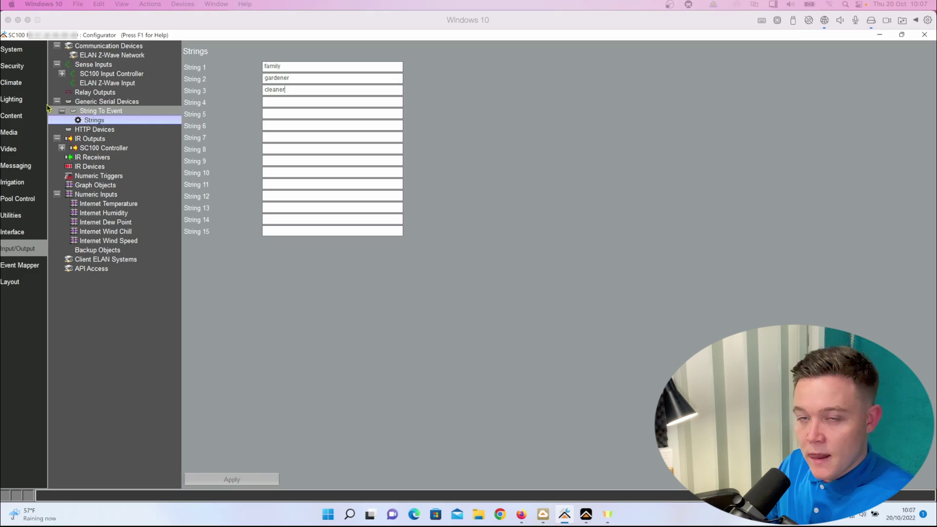
# Step: Add a Family Code push message reading 'The Family code has been entered <TIME> <DATE>'
pyautogui.click(11, 165)
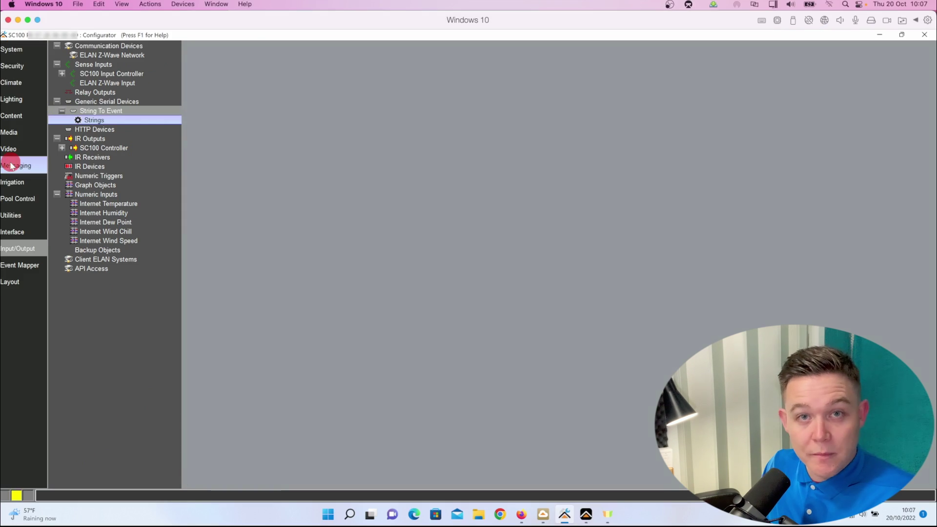
pyautogui.click(77, 118)
pyautogui.rightClick(91, 138)
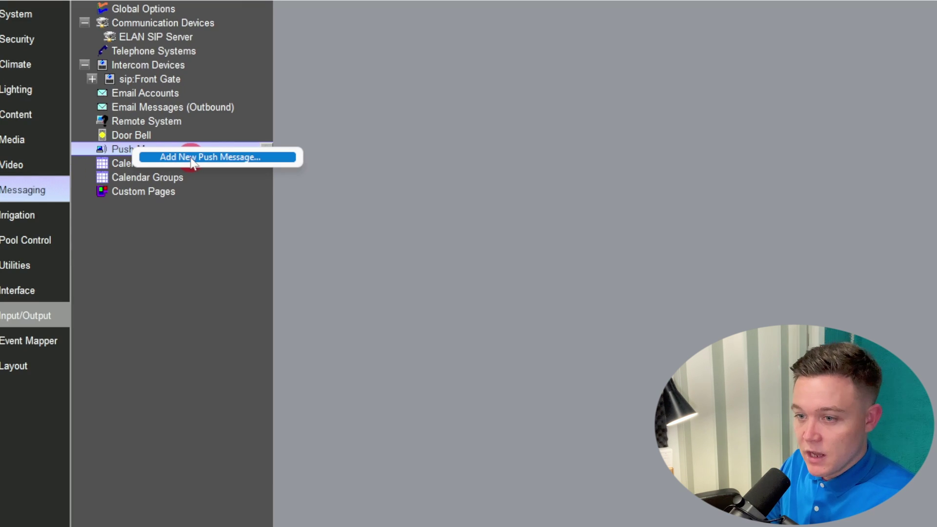
pyautogui.click(192, 158)
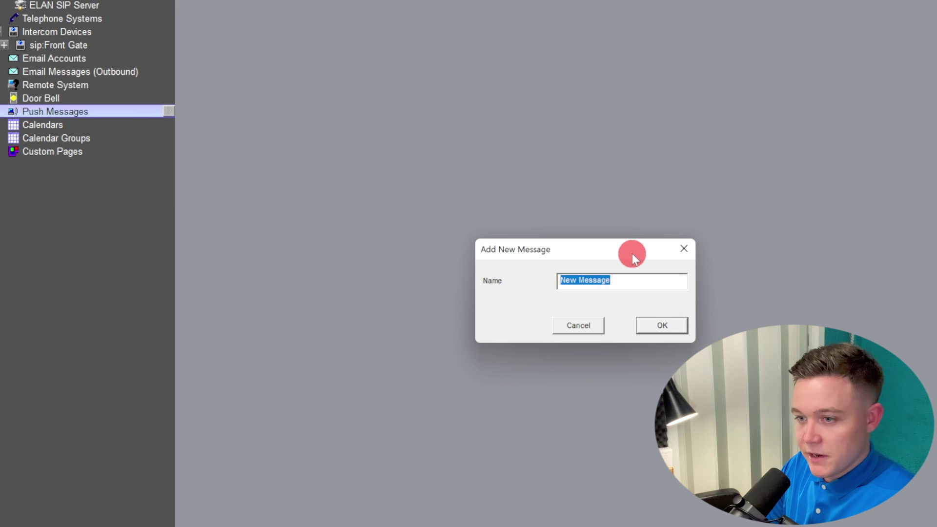
pyautogui.write('Family ')
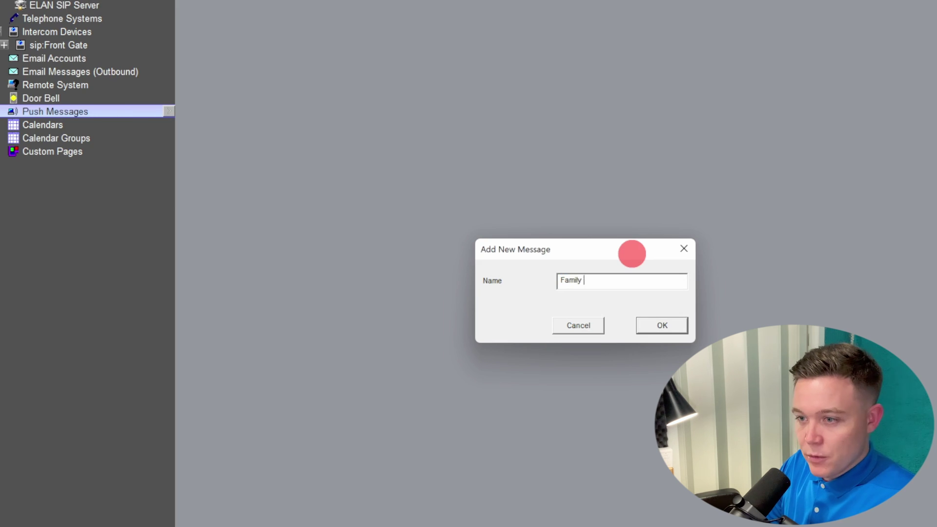
pyautogui.write('Code')
pyautogui.press('Return')
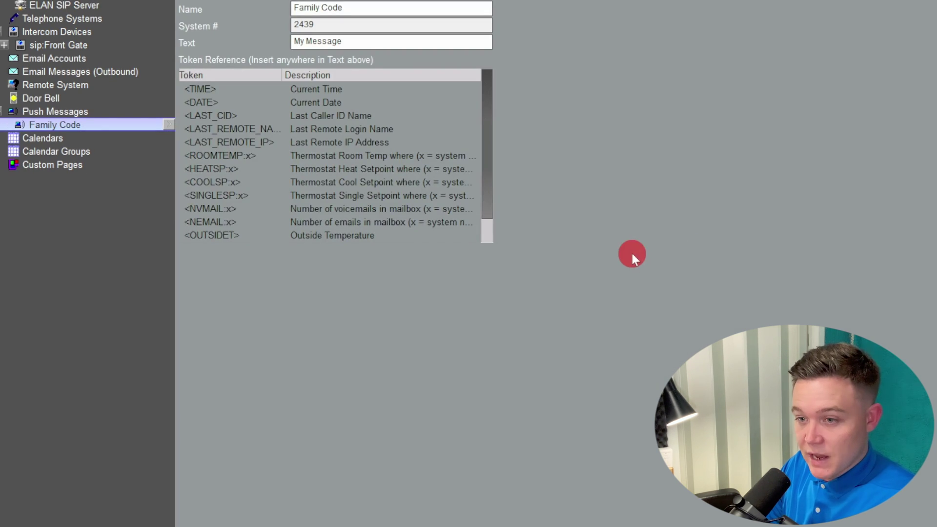
pyautogui.doubleClick(361, 41)
pyautogui.write('The Fa')
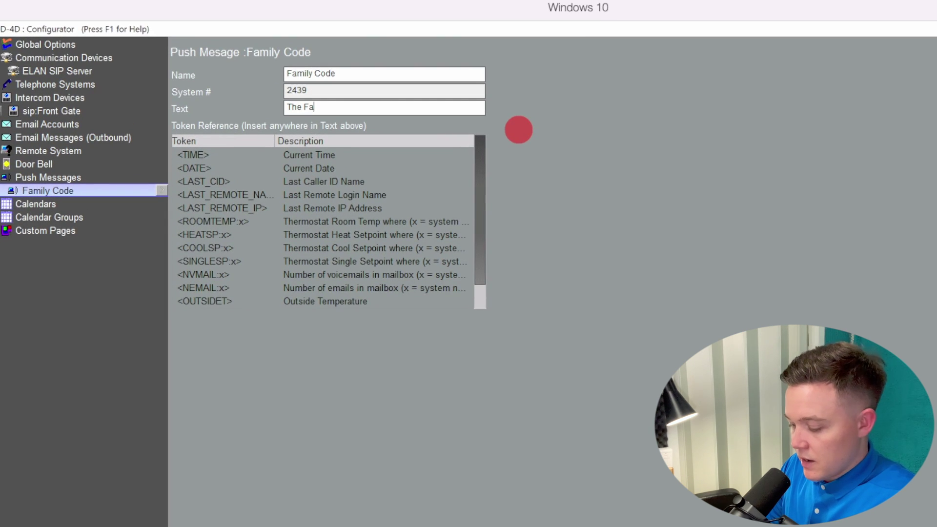
pyautogui.write('mily code has been entere')
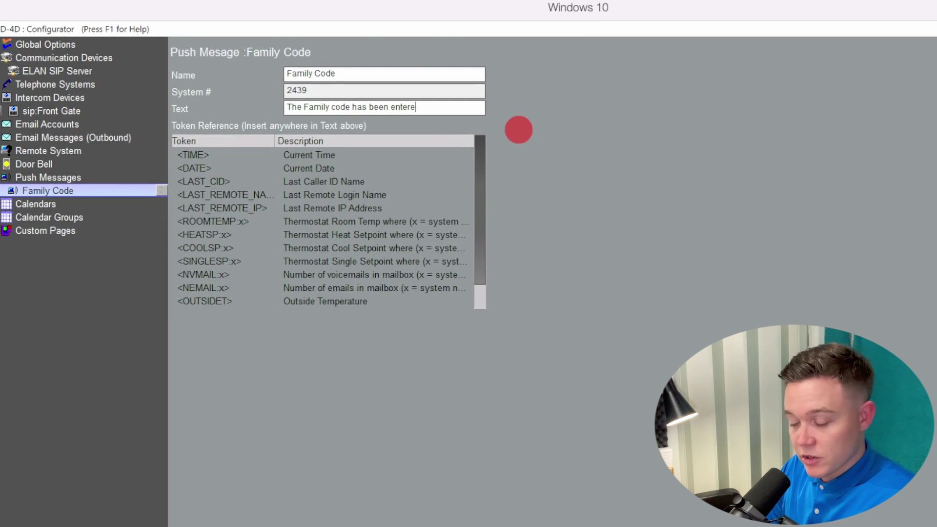
pyautogui.write('d <TIME> <')
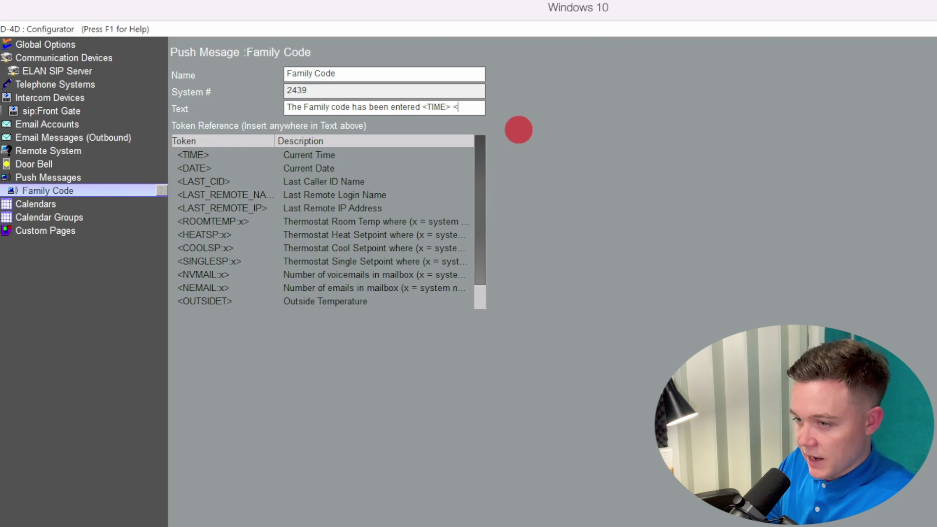
pyautogui.write('DATE>')
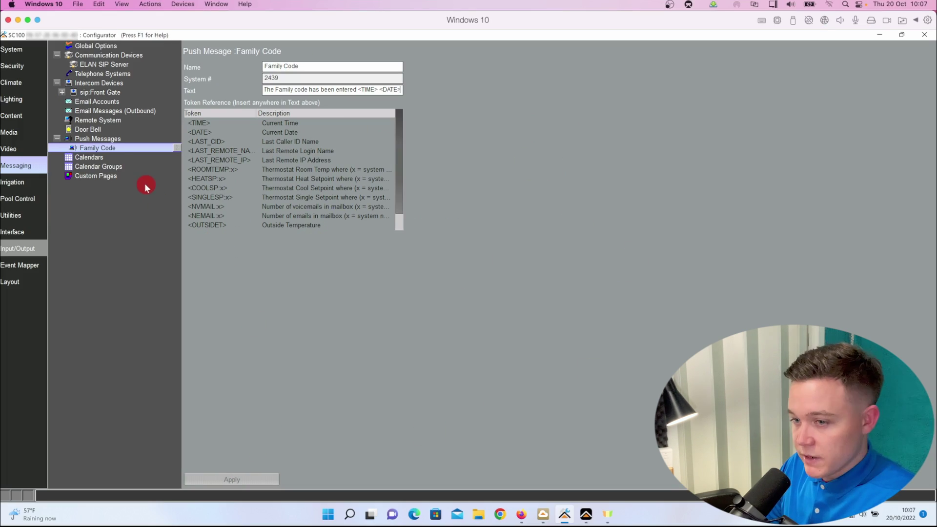
# Step: Add a Gardener push message saying the gardener code was entered, with <TIME> <DATE>
pyautogui.rightClick(108, 141)
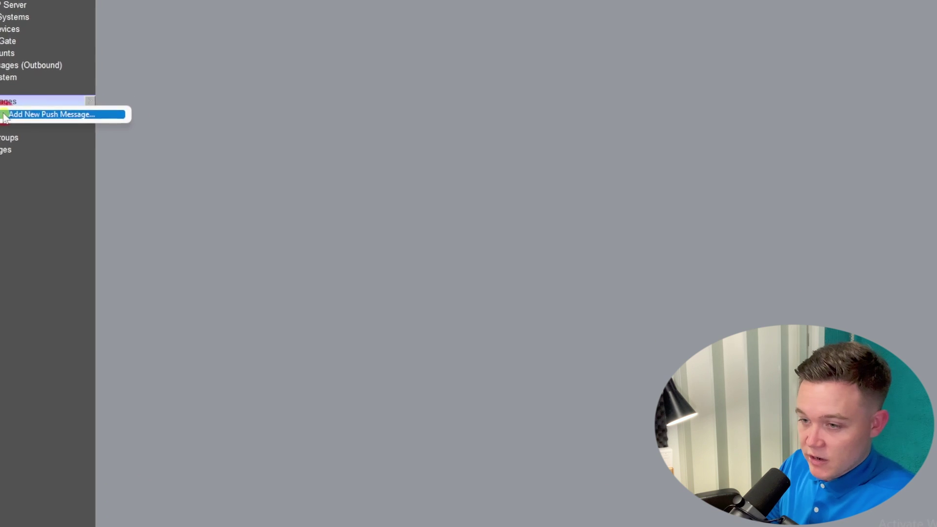
pyautogui.click(4, 116)
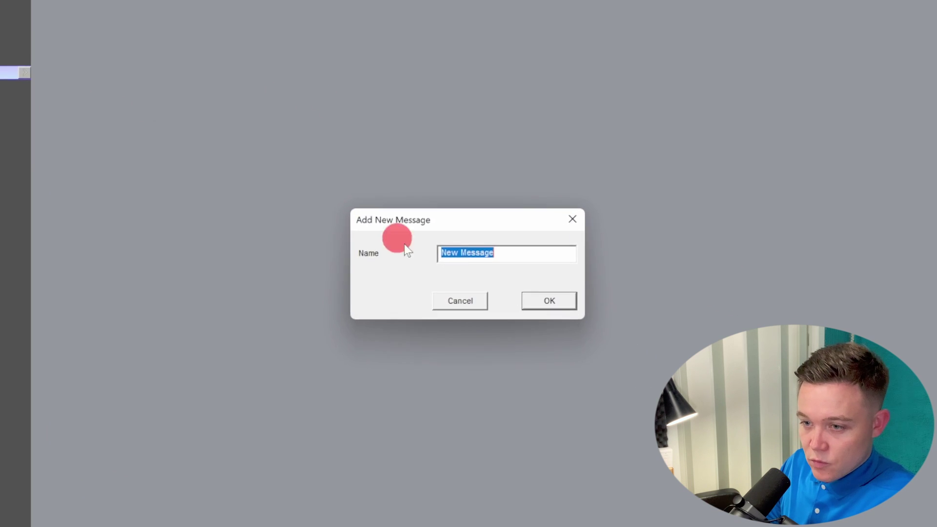
pyautogui.write('Gardener')
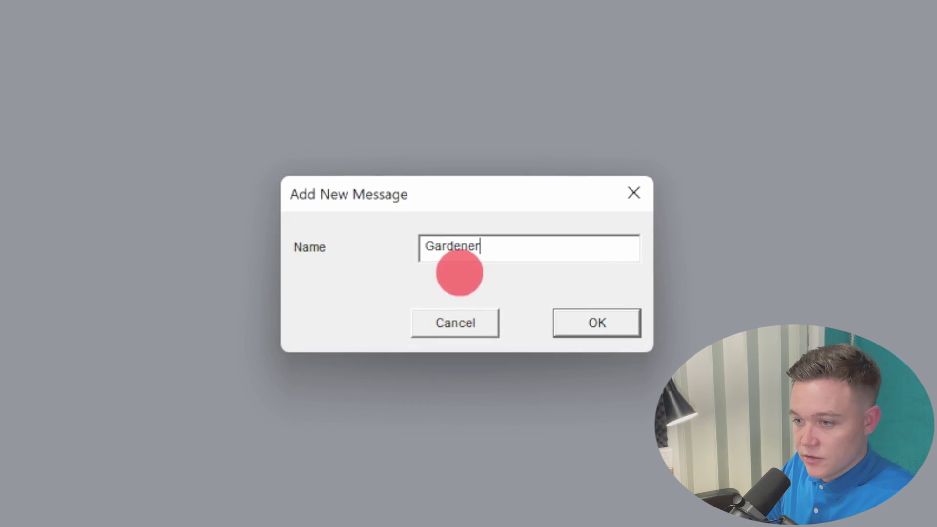
pyautogui.press('Return')
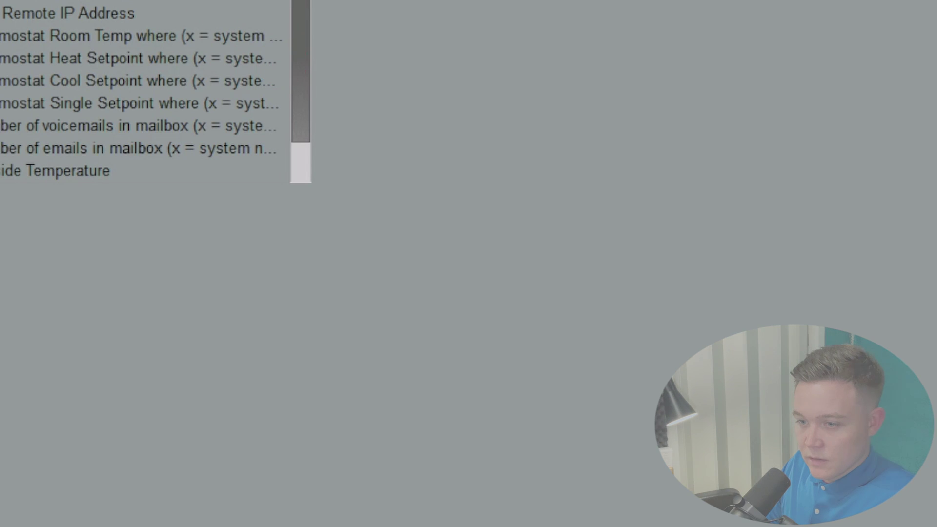
pyautogui.write('The Gardender code has bee')
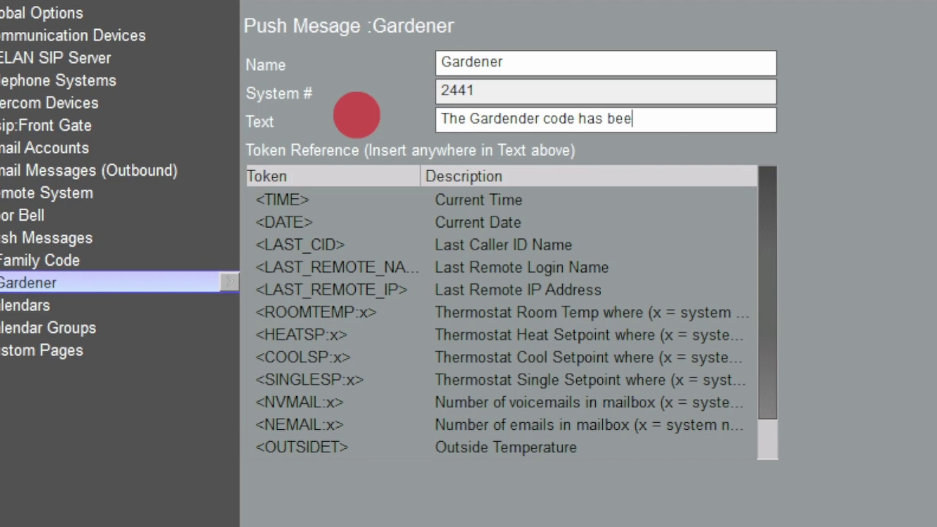
pyautogui.write('n entered <TIME> <')
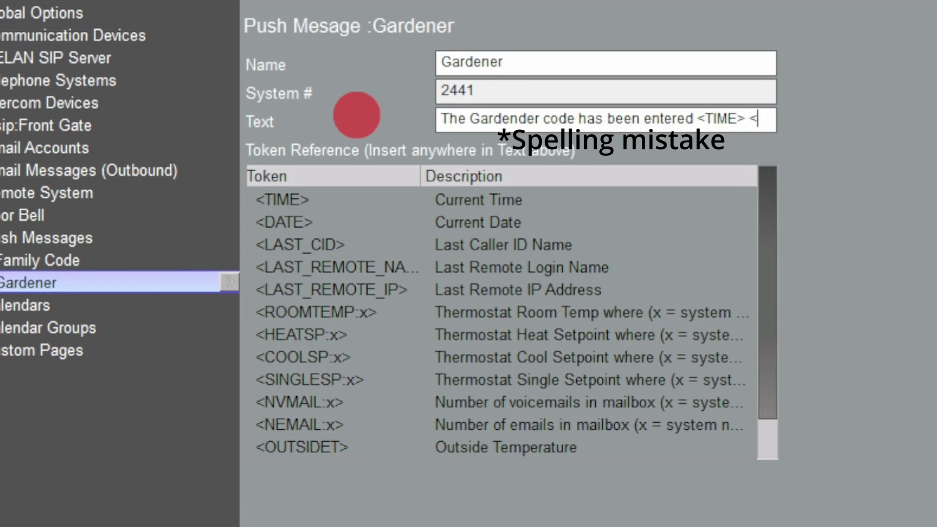
pyautogui.write('DATE>')
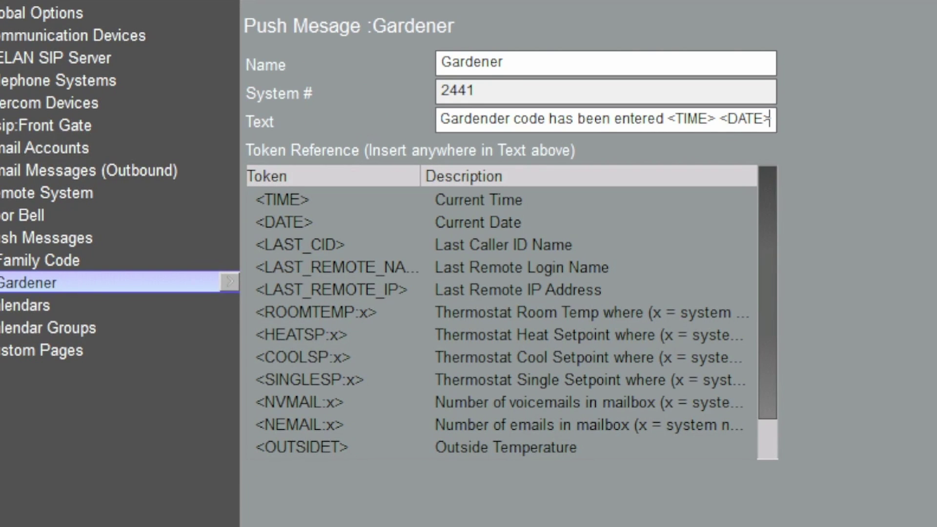
# Step: Add a Cleaner Code push message saying its code was entered, with <TIME> <DATE>
pyautogui.rightClick(51, 239)
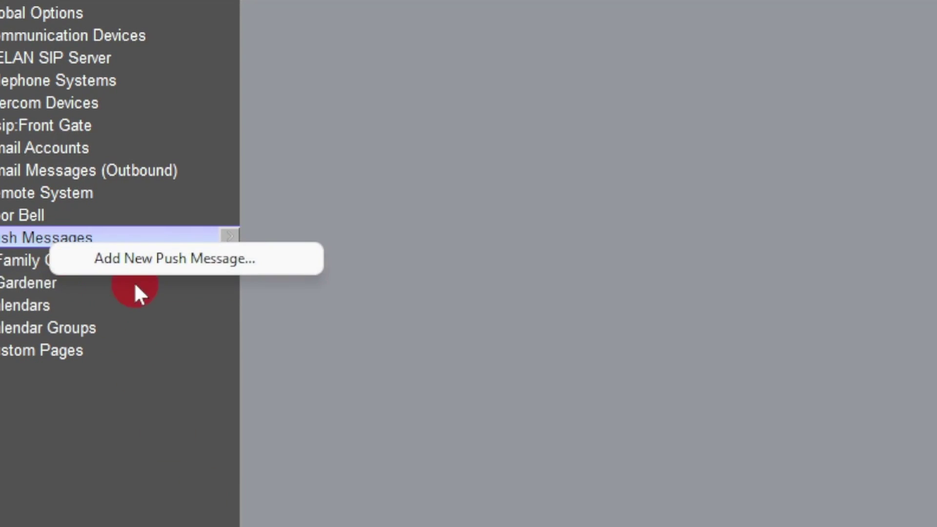
pyautogui.click(146, 260)
pyautogui.write('Clea')
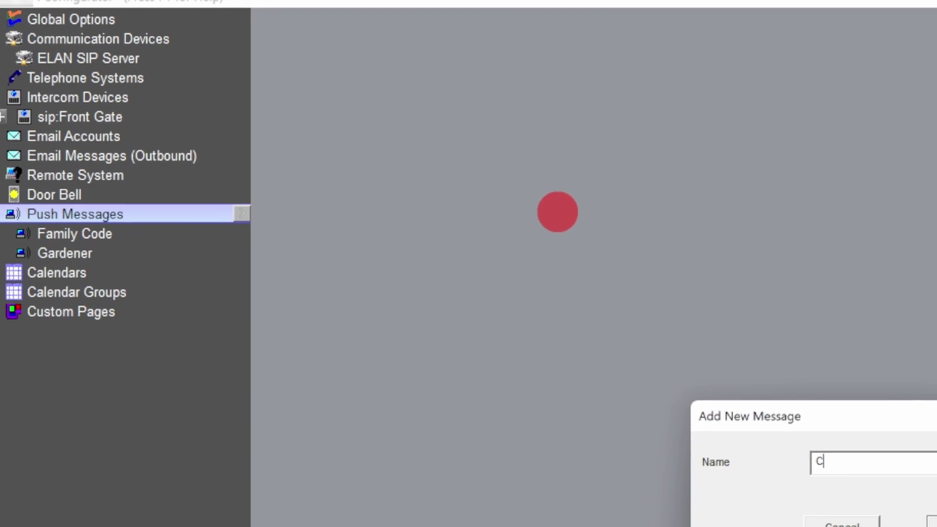
pyautogui.write('ner')
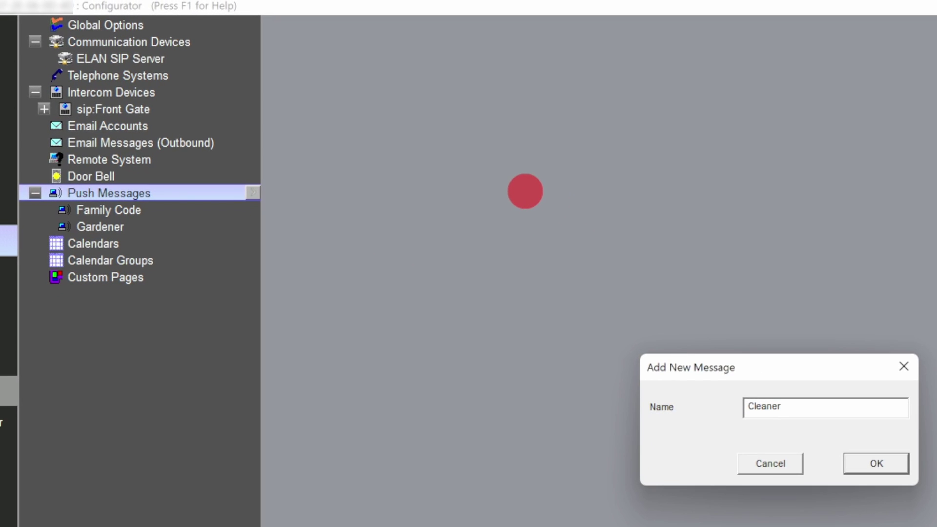
pyautogui.write(' Code')
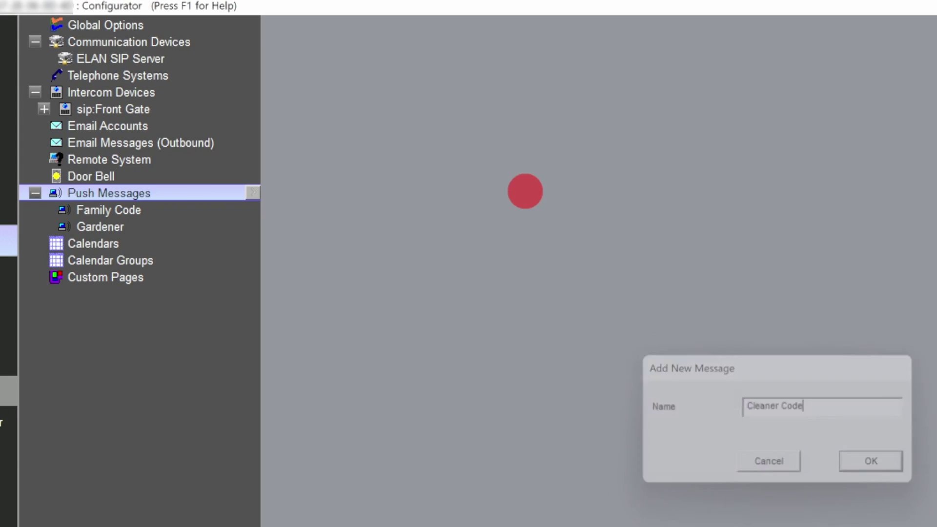
pyautogui.press('Return')
pyautogui.moveTo(483, 106); pyautogui.dragTo(287, 109)
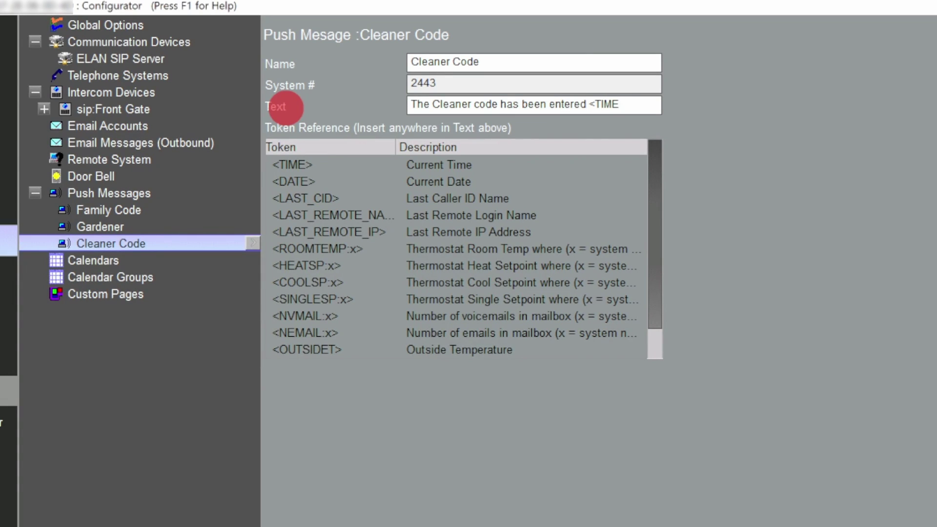
pyautogui.write('DATE>')
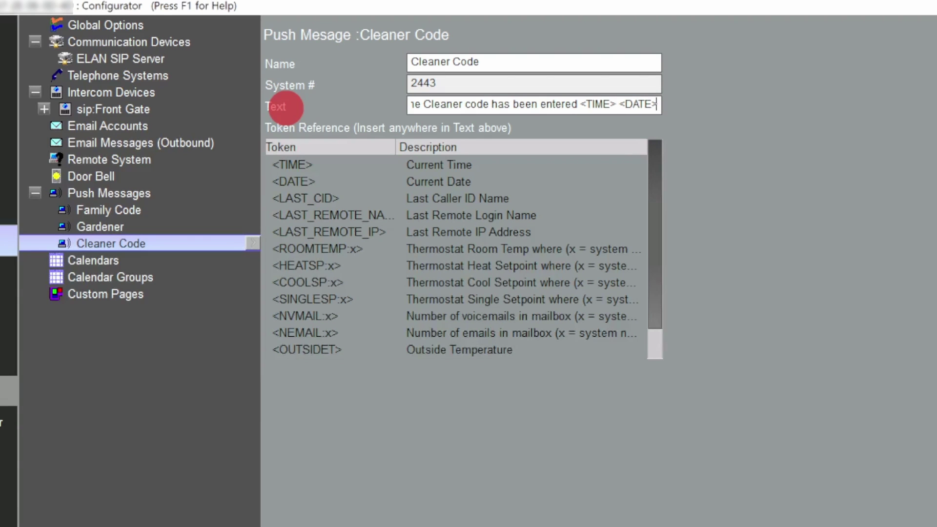
pyautogui.click(79, 213)
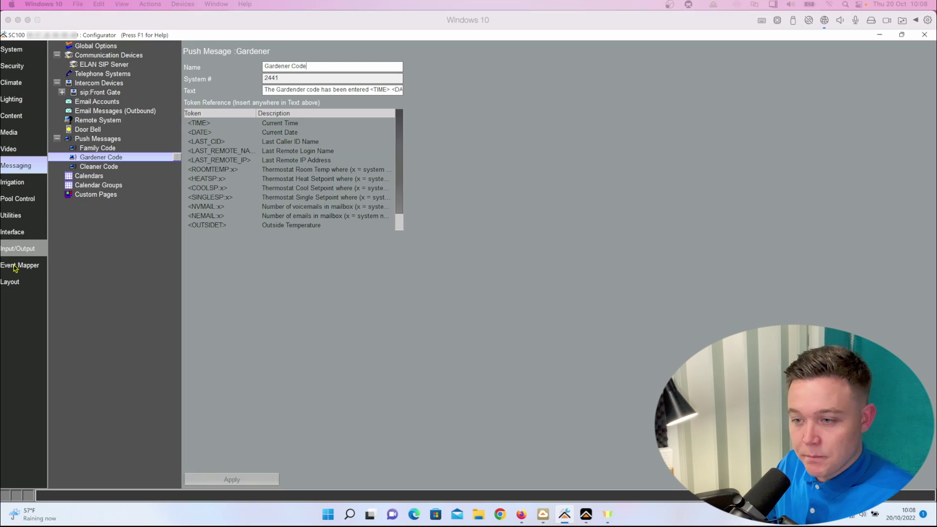
pyautogui.click(2, 426)
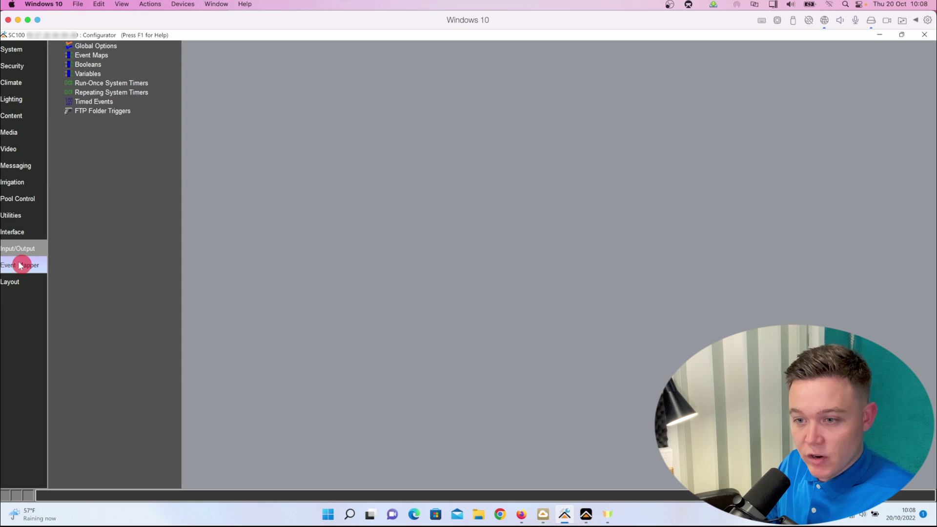
# Step: Create event maps named Family Code, Gardener Code and Cleaner Code
pyautogui.rightClick(103, 59)
pyautogui.click(147, 62)
pyautogui.write('Family')
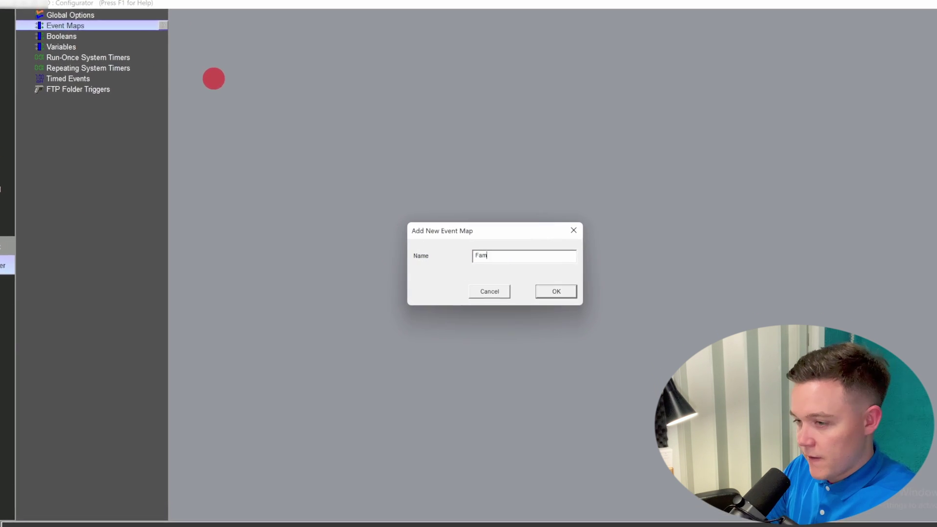
pyautogui.write(' Code')
pyautogui.press('Return')
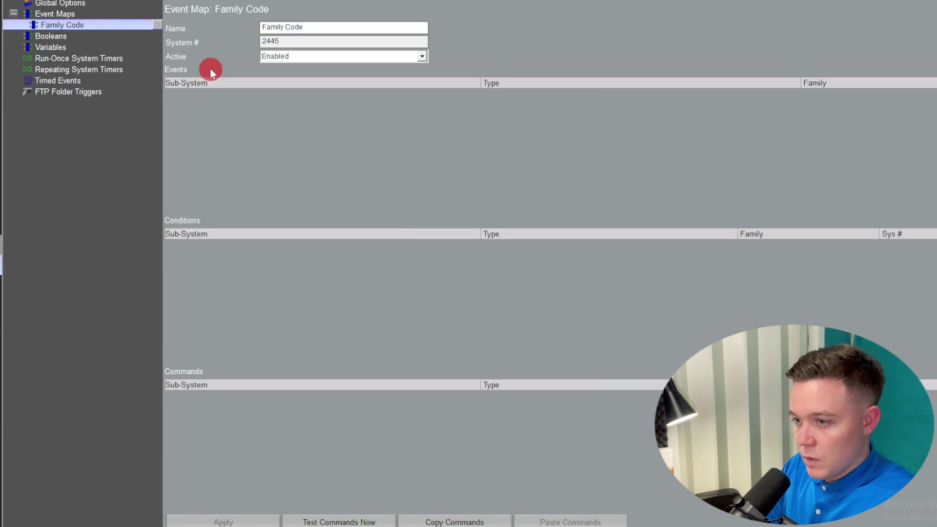
pyautogui.rightClick(58, 12)
pyautogui.click(67, 17)
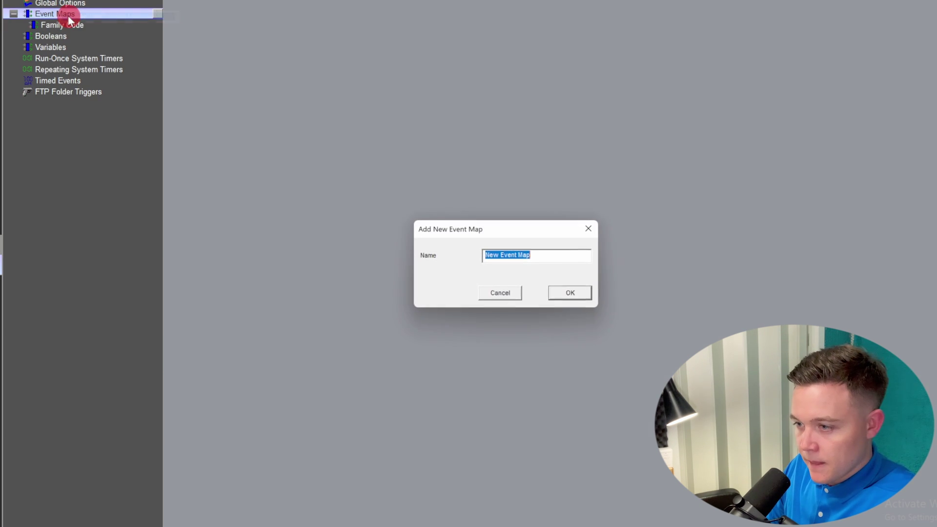
pyautogui.write('Gardener Code')
pyautogui.press('Return')
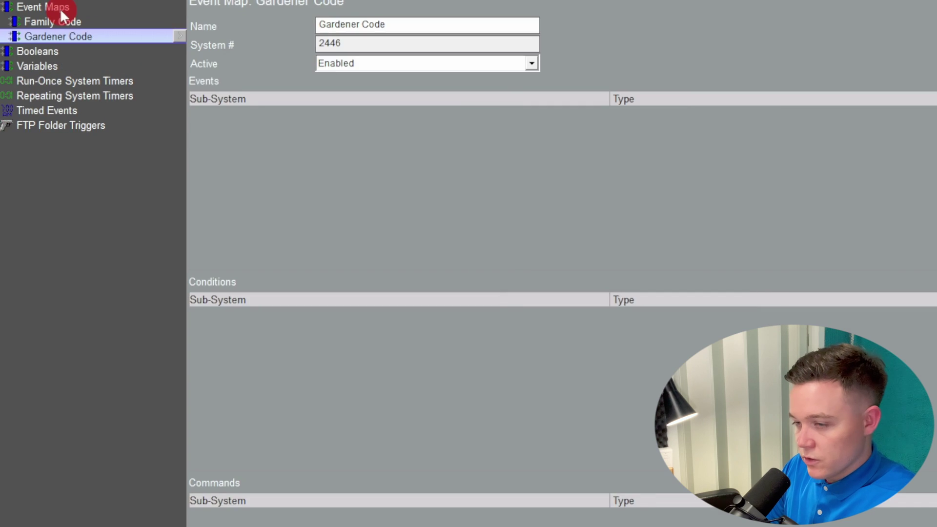
pyautogui.rightClick(73, 15)
pyautogui.click(89, 22)
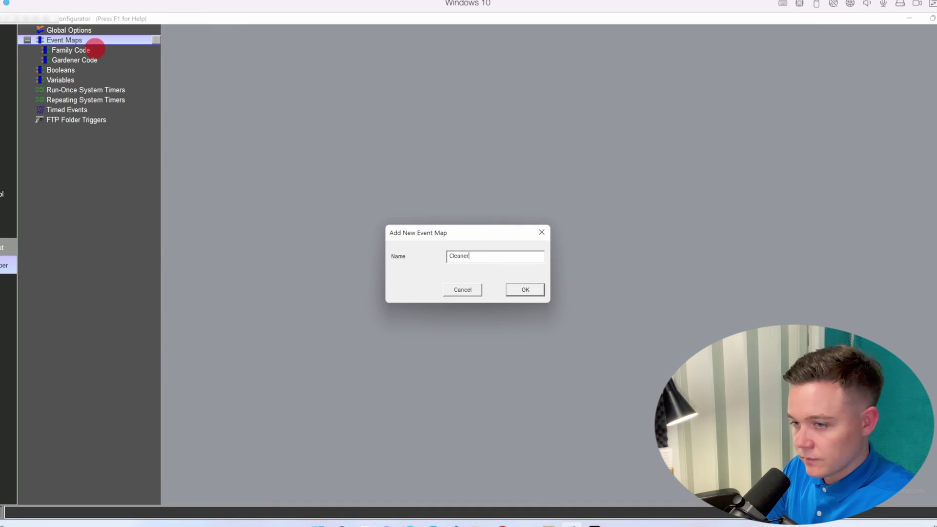
pyautogui.press('Return')
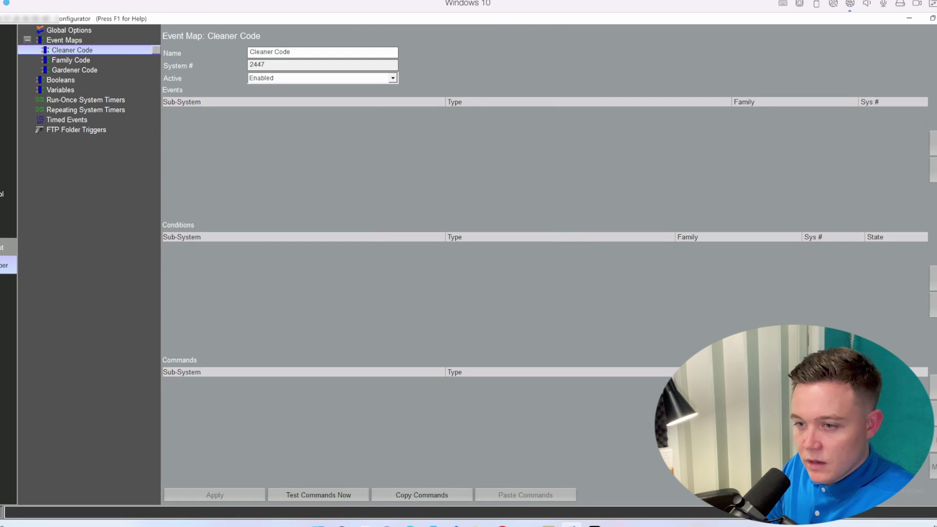
pyautogui.click(70, 59)
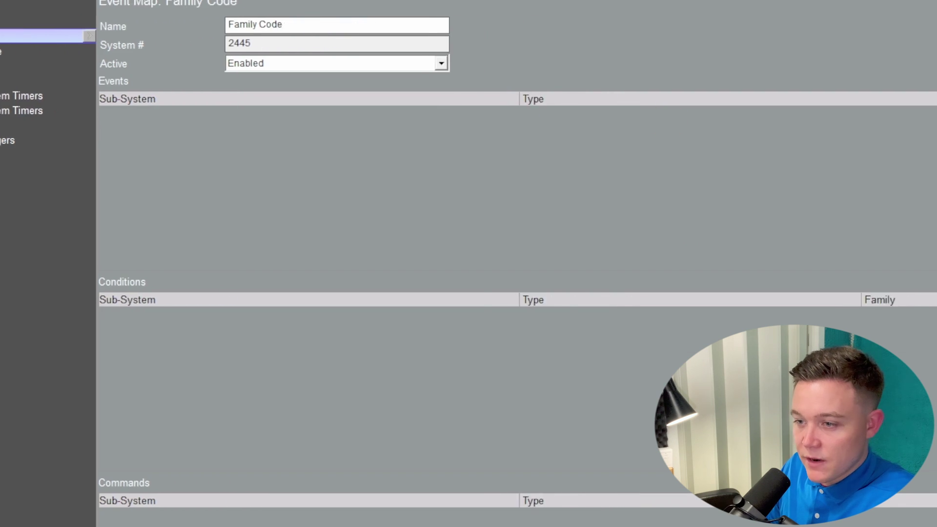
# Step: Give Family Code the Generic Device String To Event trigger 'String 1 Received'
pyautogui.click(934, 146)
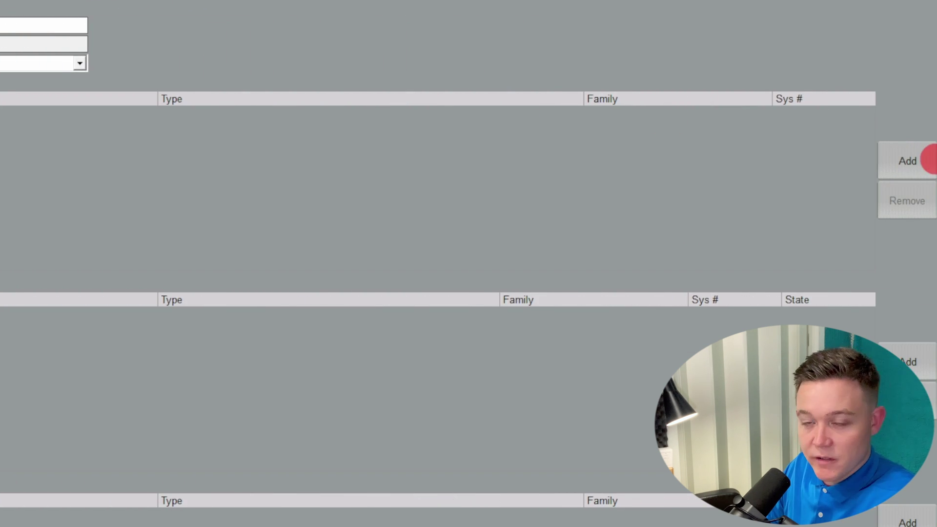
pyautogui.click(930, 160)
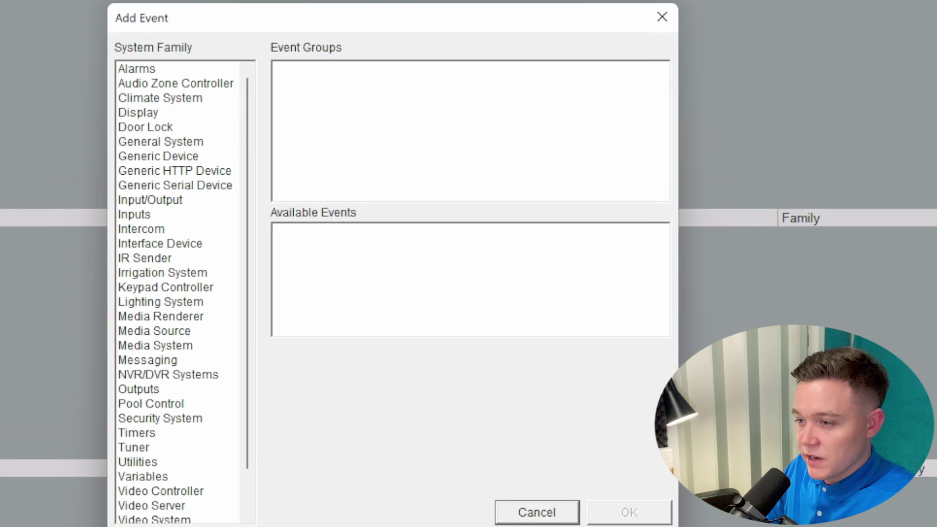
pyautogui.click(176, 157)
pyautogui.click(329, 69)
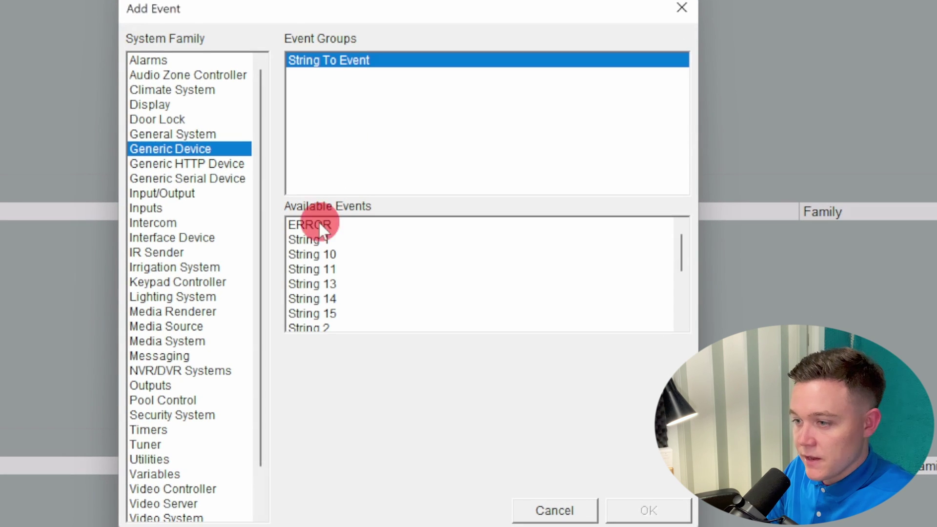
pyautogui.click(314, 240)
pyautogui.click(453, 348)
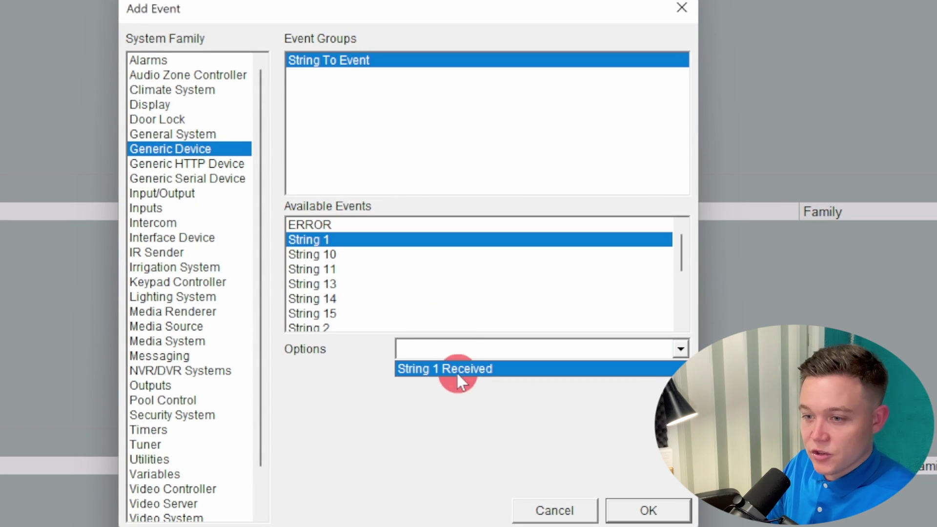
pyautogui.click(457, 371)
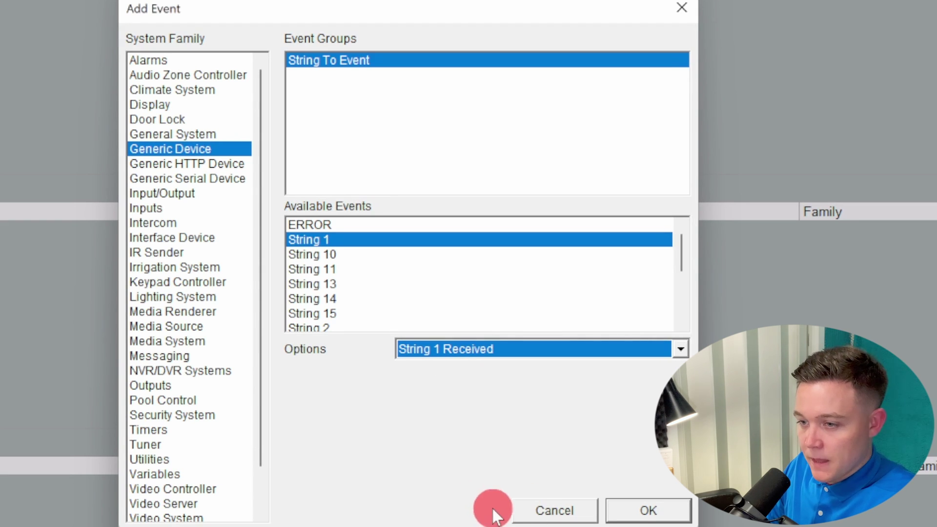
pyautogui.click(650, 506)
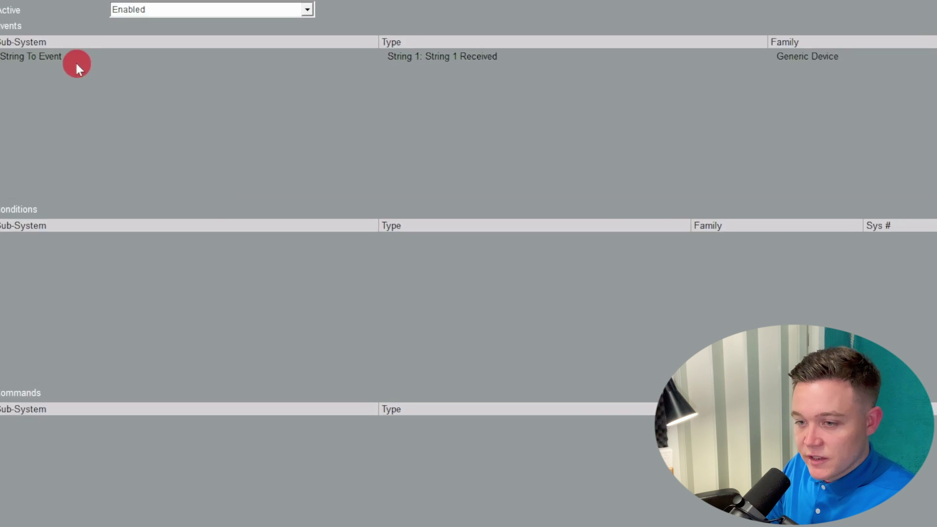
pyautogui.click(76, 64)
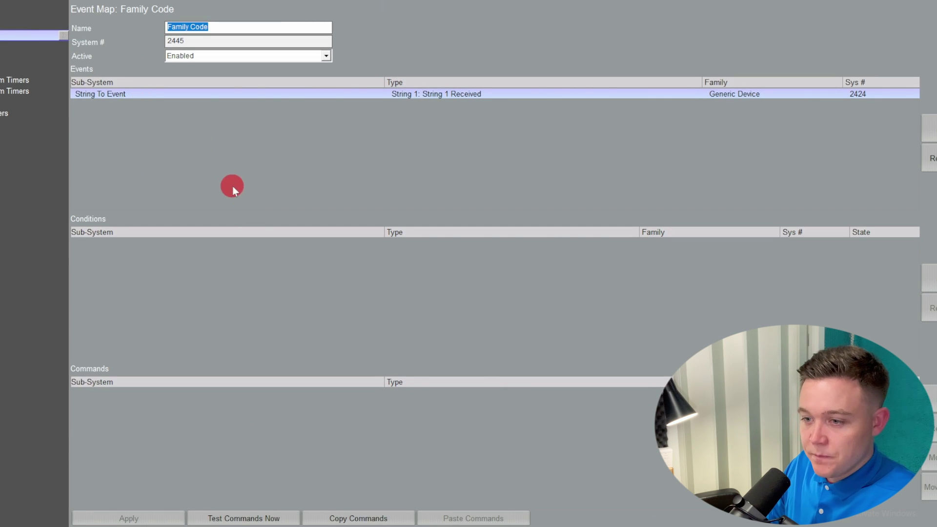
# Step: Add an Admin Pop Message command showing the Family Code message
pyautogui.click(932, 405)
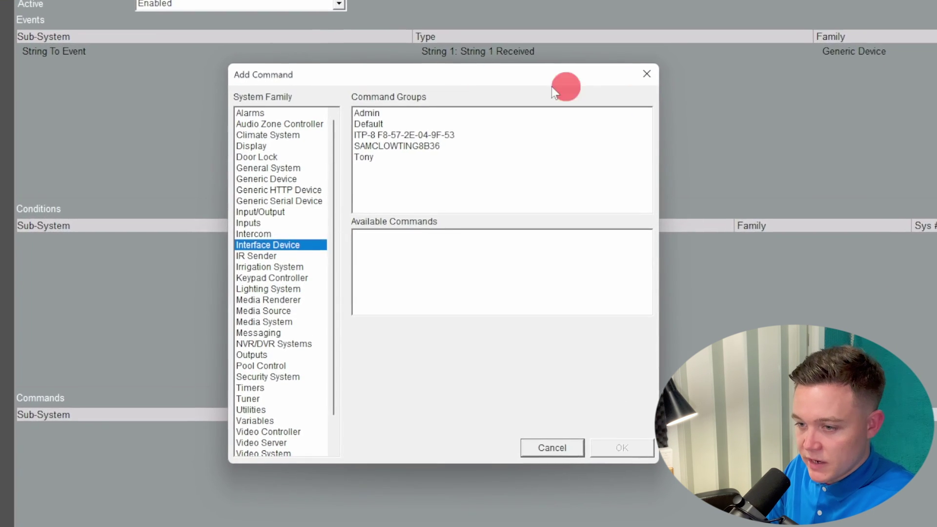
pyautogui.click(383, 109)
pyautogui.scroll(-5, 455, 249)
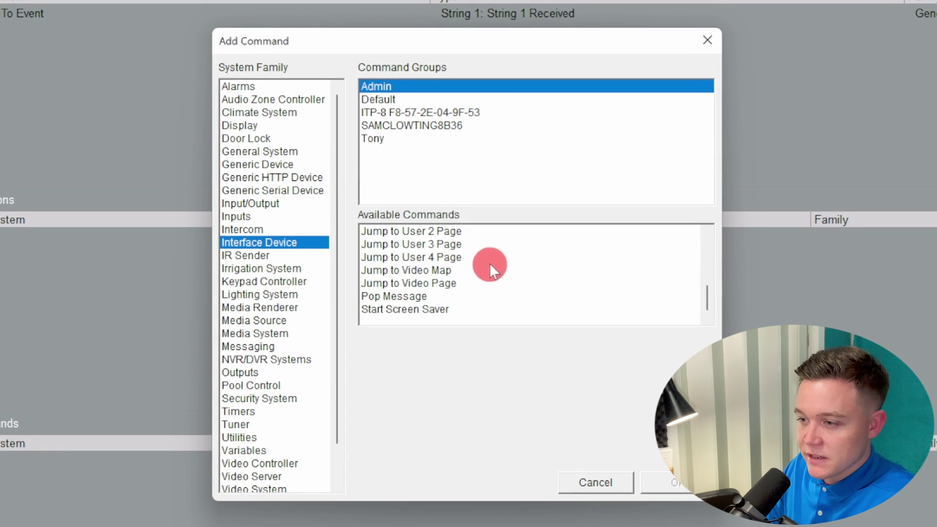
pyautogui.click(420, 298)
pyautogui.click(512, 338)
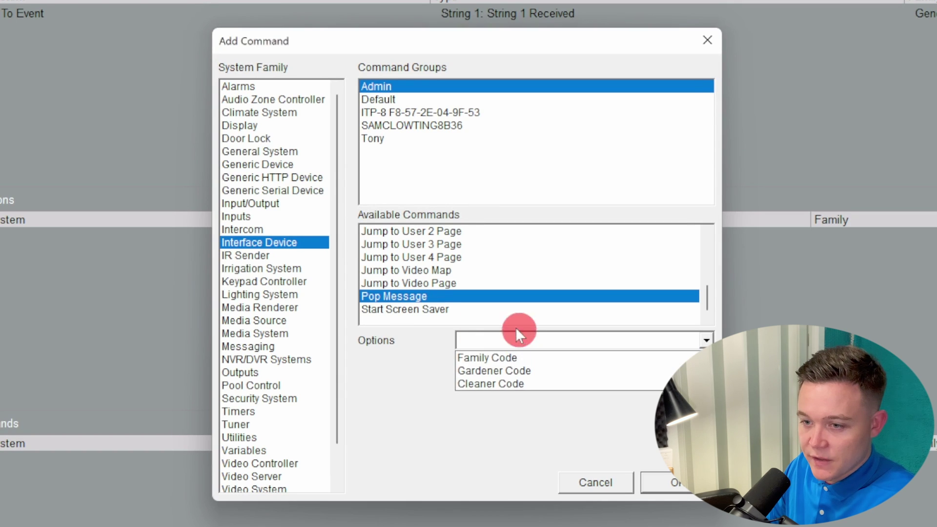
pyautogui.click(503, 357)
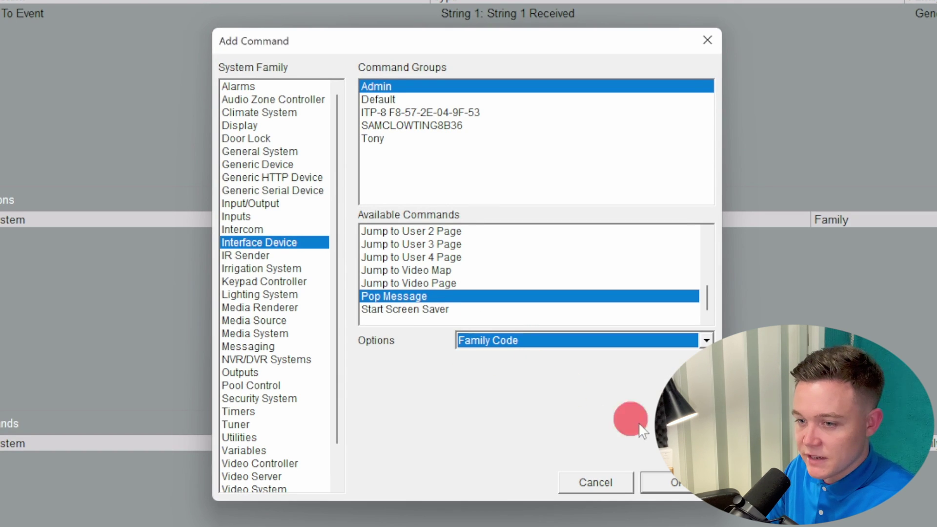
pyautogui.click(679, 483)
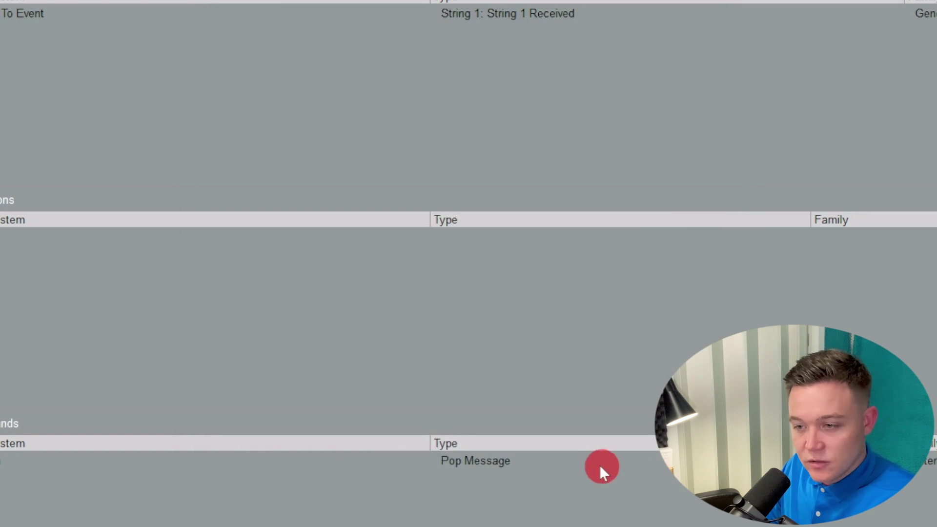
# Step: Add a command playing Military call (trumpet).wav on the tablets
pyautogui.click(726, 245)
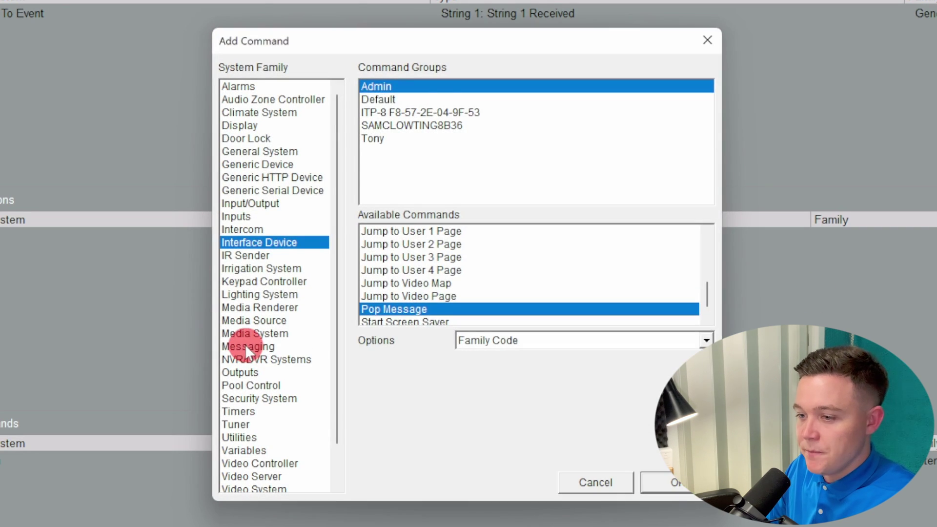
pyautogui.click(245, 345)
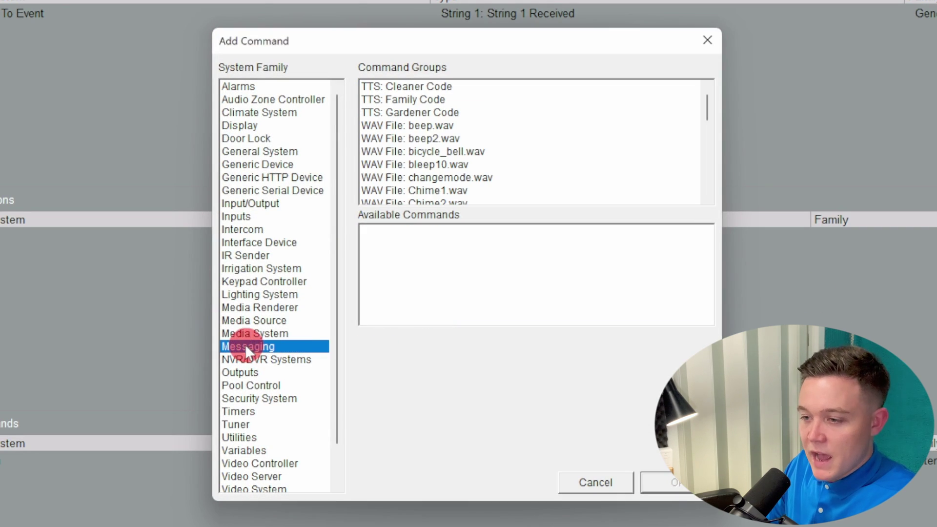
pyautogui.scroll(-4, 492, 149)
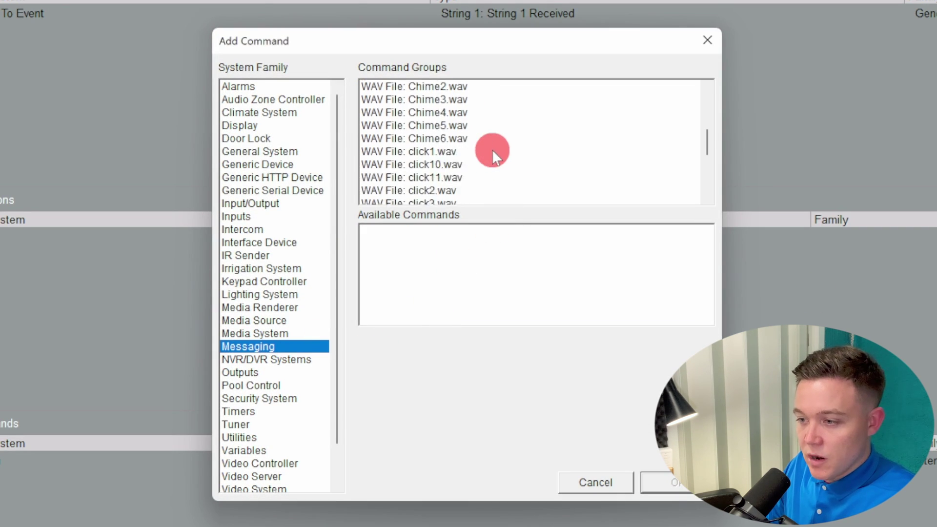
pyautogui.scroll(-5, 490, 150)
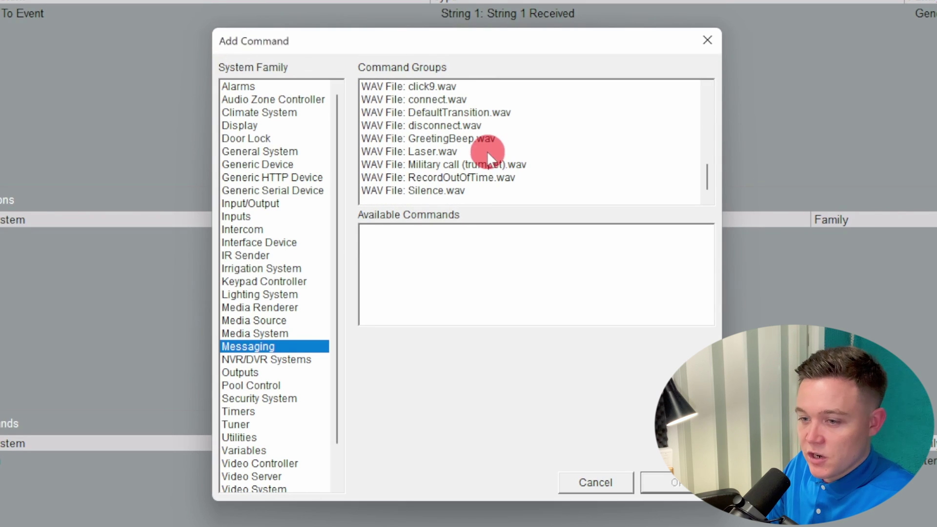
pyautogui.click(430, 164)
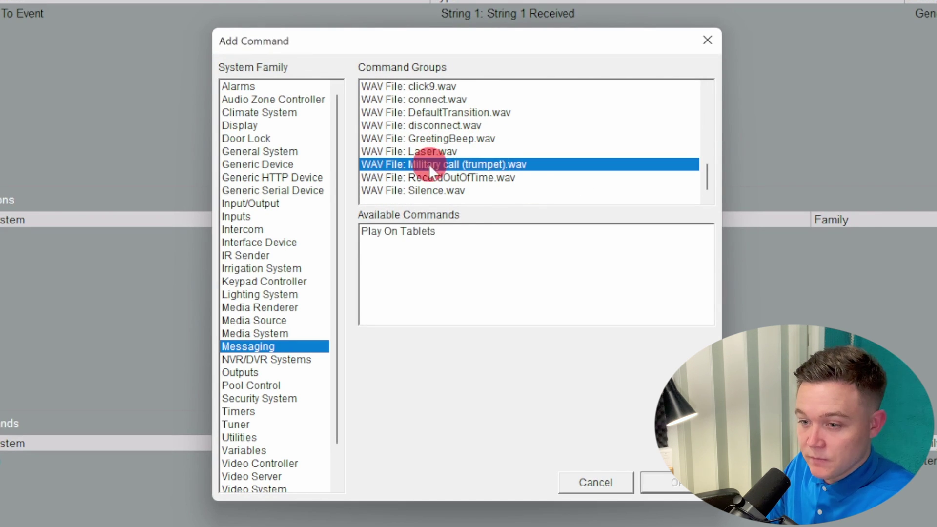
pyautogui.click(431, 230)
pyautogui.click(683, 483)
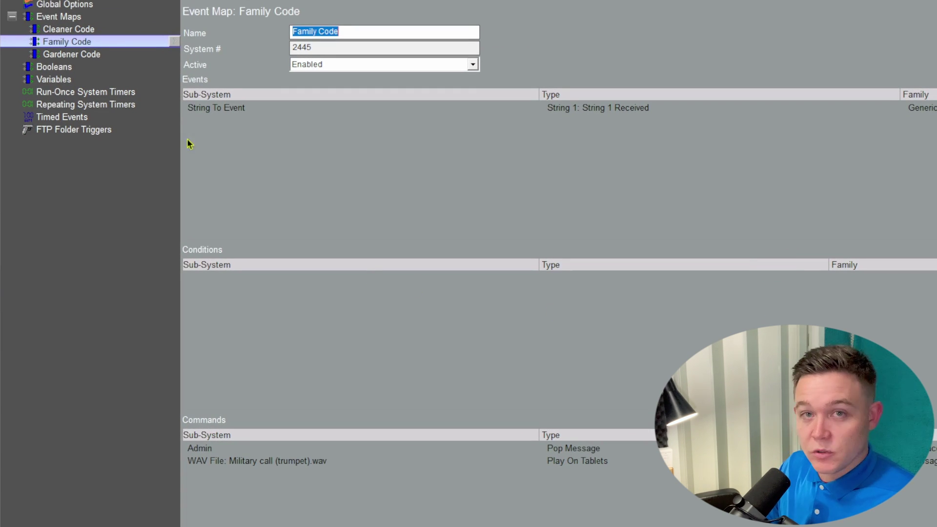
# Step: Give Gardener Code the Generic Device String To Event trigger 'String 2 Received'
pyautogui.click(71, 54)
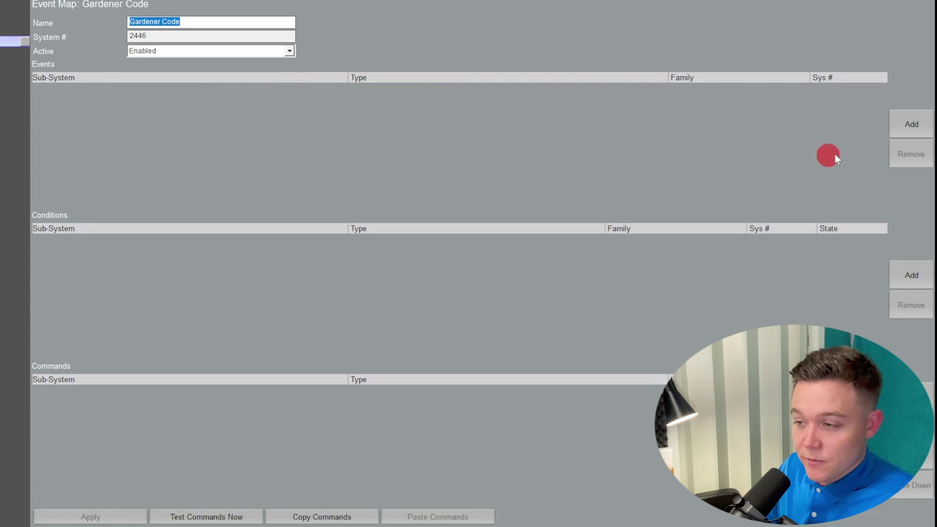
pyautogui.click(906, 125)
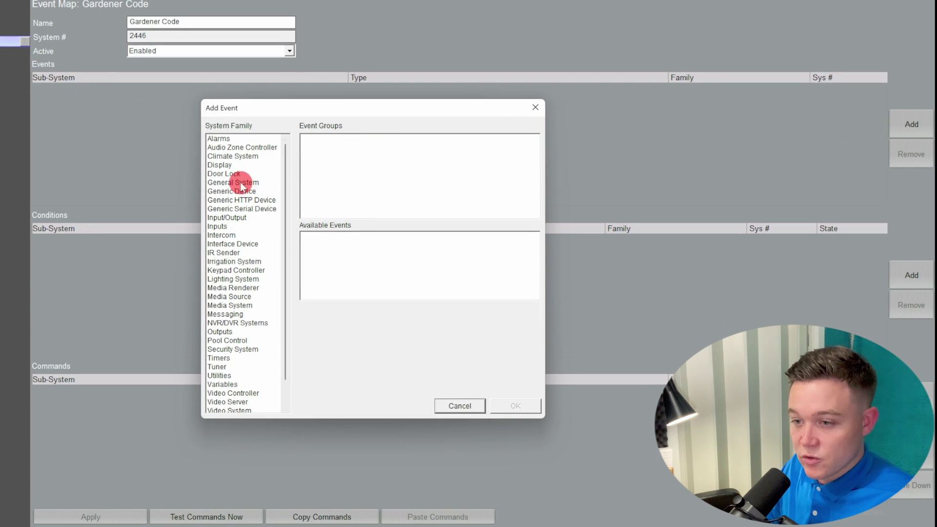
pyautogui.click(235, 182)
pyautogui.click(232, 191)
pyautogui.click(327, 140)
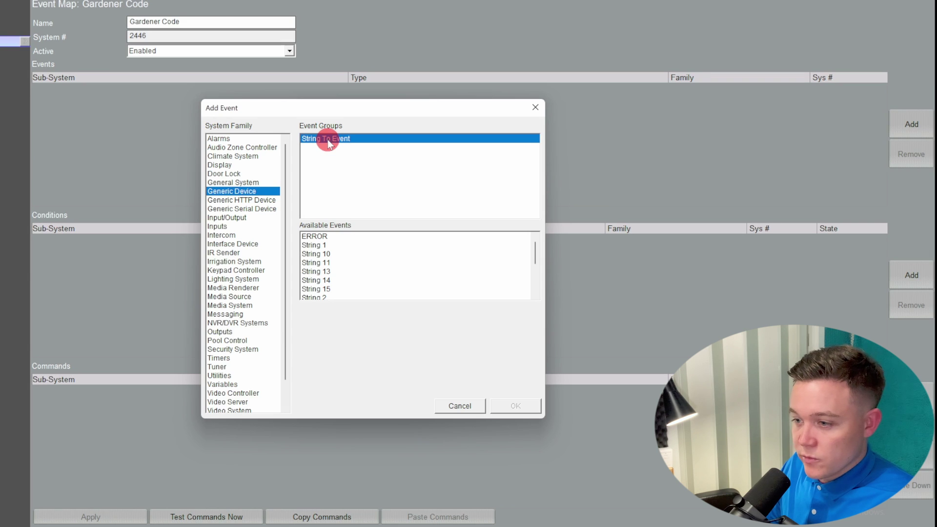
pyautogui.scroll(-1, 332, 266)
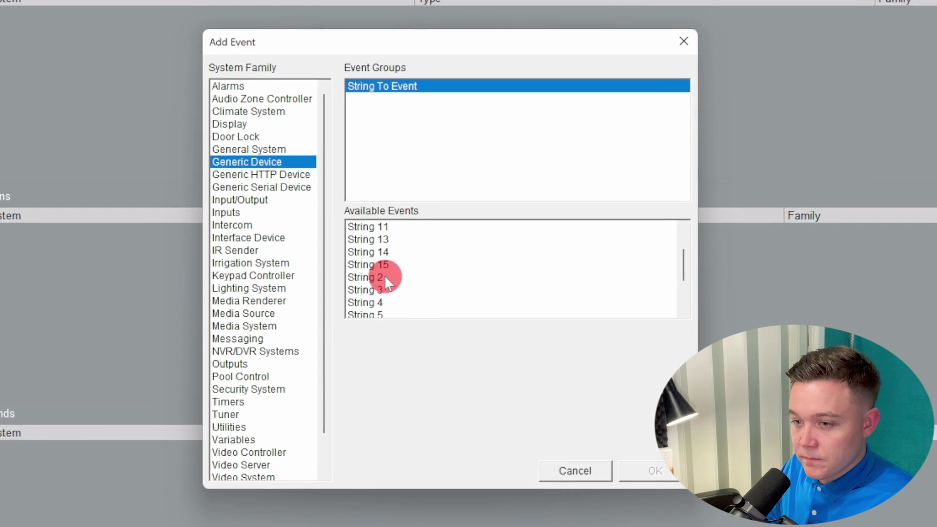
pyautogui.click(385, 278)
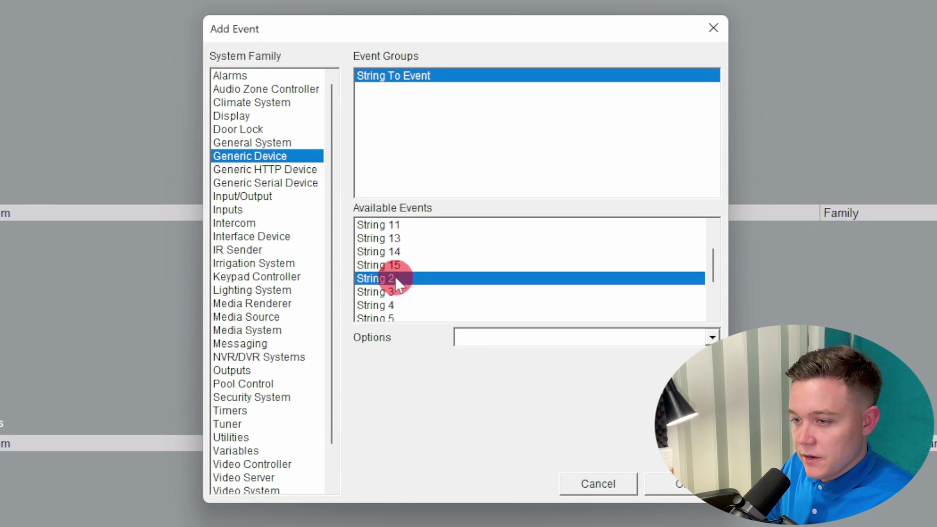
pyautogui.click(474, 332)
pyautogui.click(483, 353)
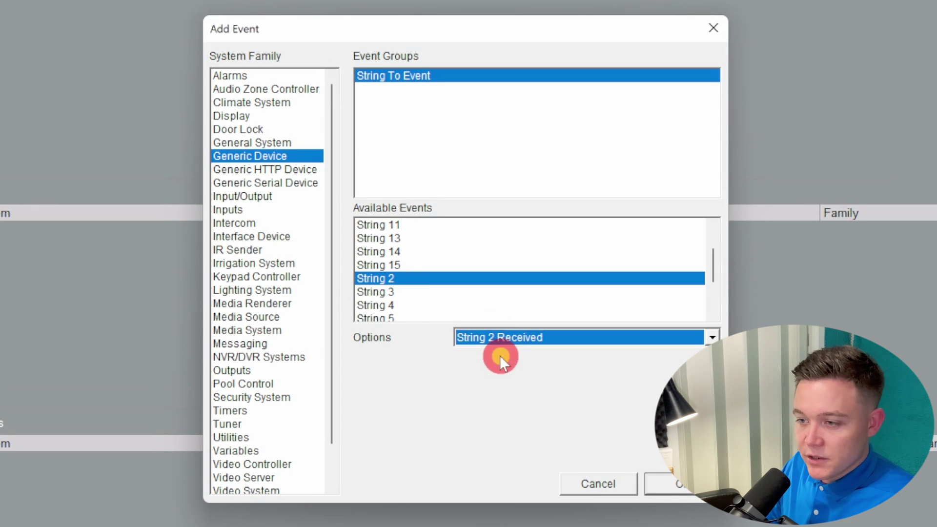
pyautogui.click(667, 486)
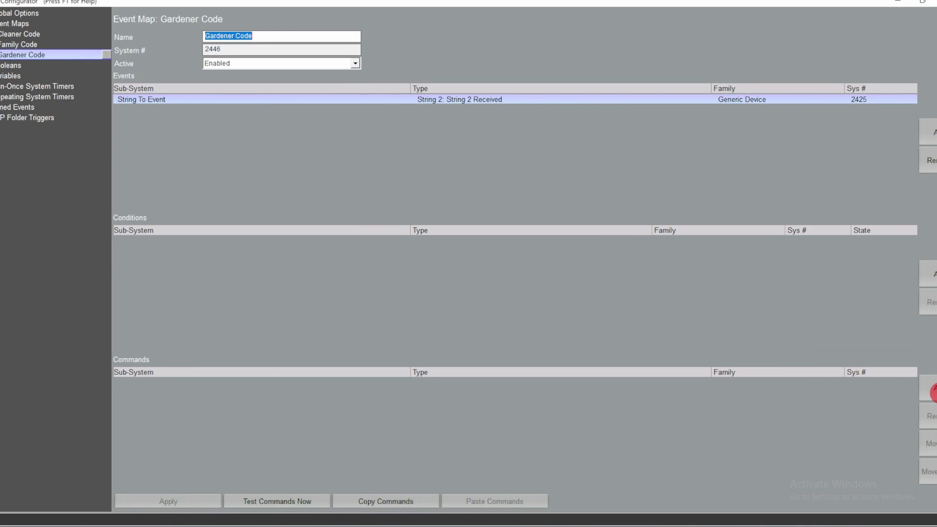
# Step: Add an Admin Pop Message command showing the Gardener Code message
pyautogui.click(934, 388)
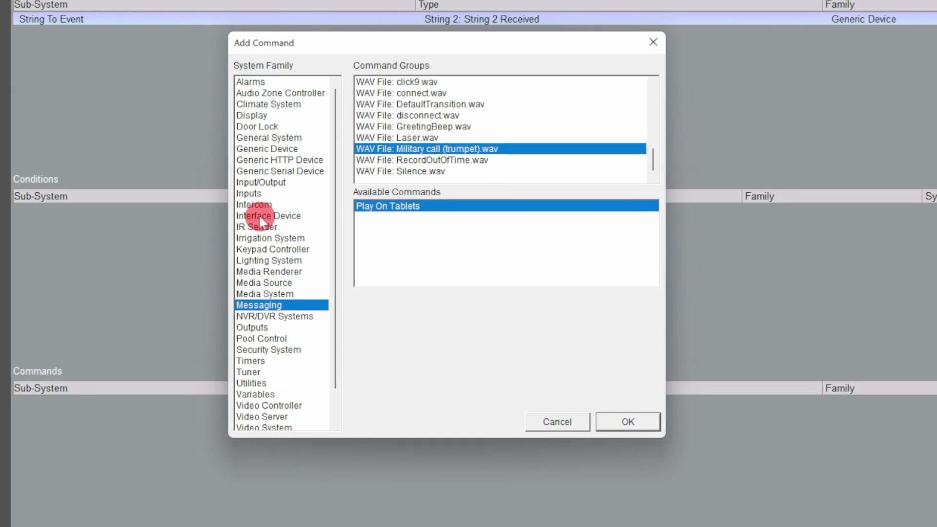
pyautogui.click(302, 245)
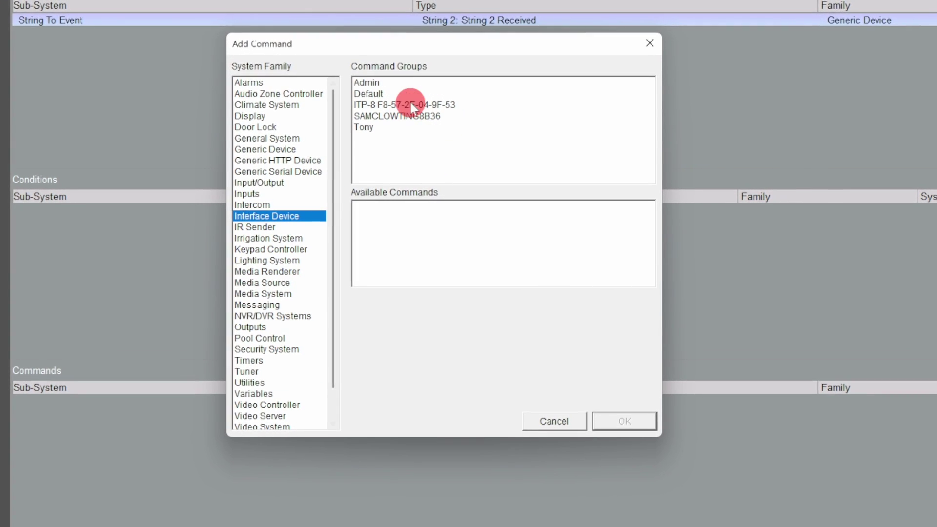
pyautogui.click(364, 87)
pyautogui.scroll(-5, 405, 233)
pyautogui.click(392, 264)
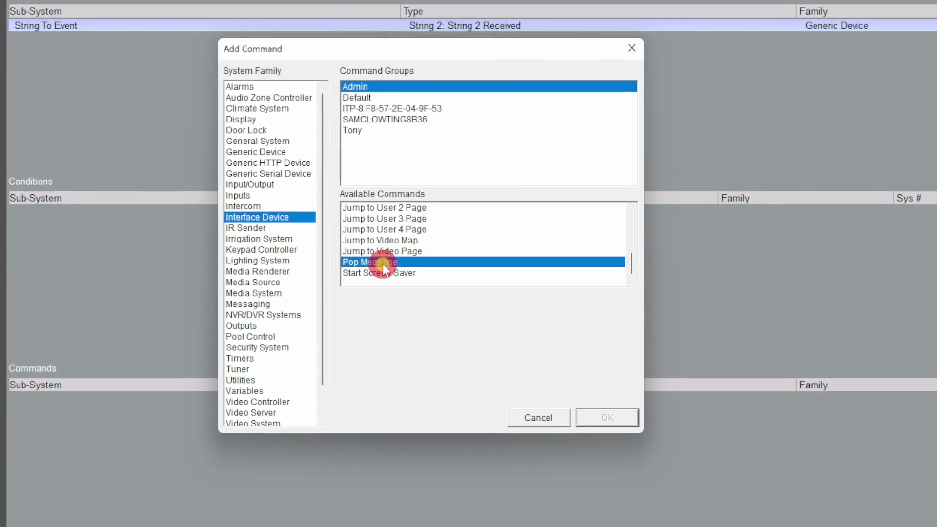
pyautogui.click(456, 298)
pyautogui.click(457, 324)
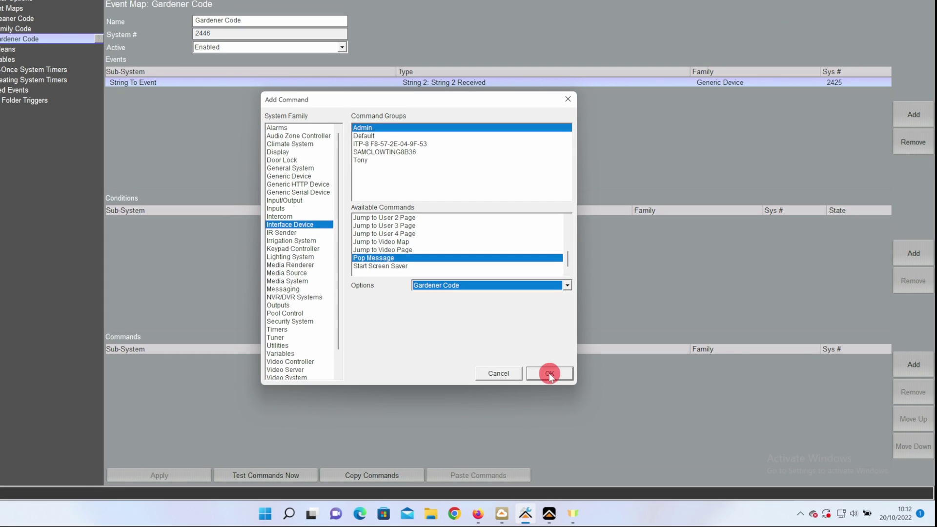
pyautogui.click(593, 415)
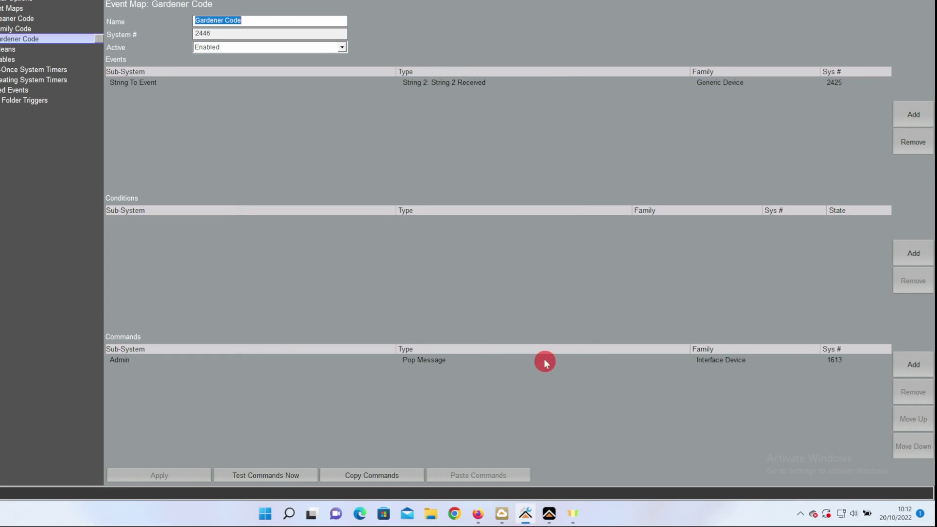
# Step: Add an ITP-8 Pop Message command showing the Gardener Code message
pyautogui.click(912, 367)
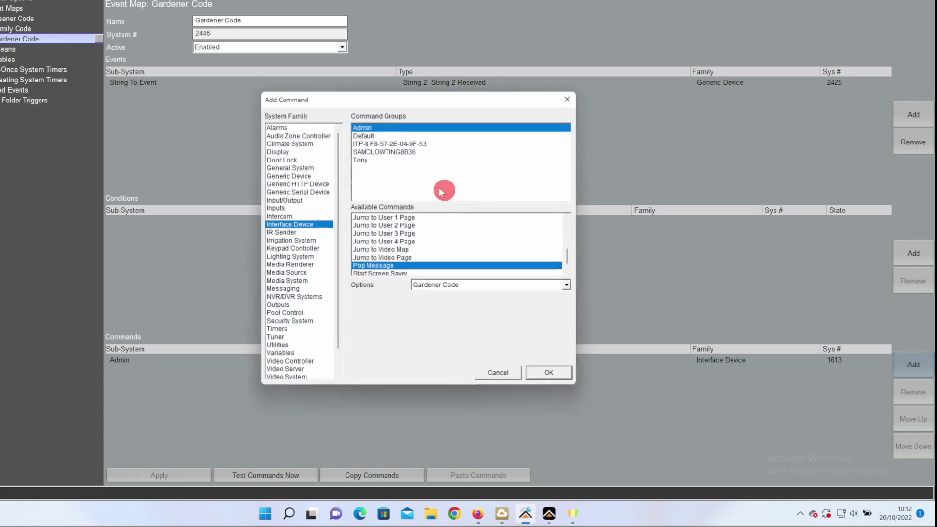
pyautogui.click(384, 145)
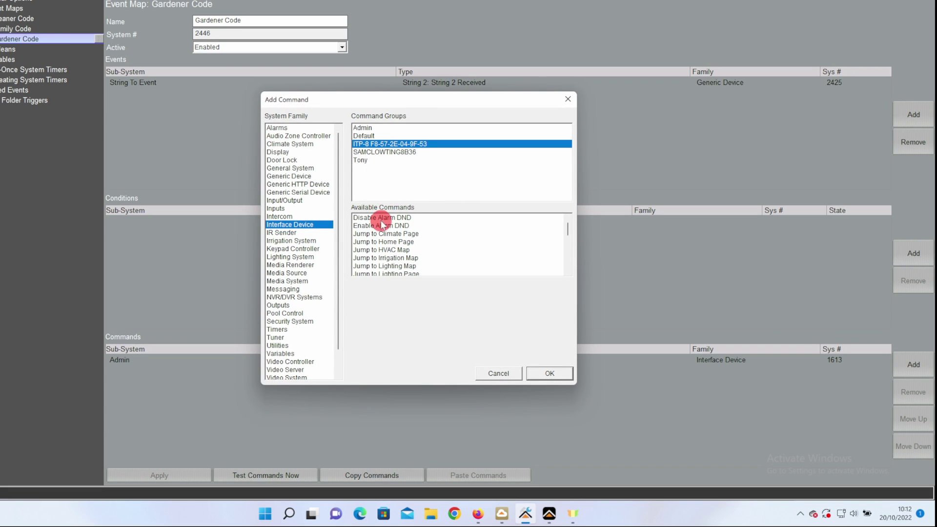
pyautogui.scroll(-5, 391, 241)
pyautogui.click(382, 245)
pyautogui.click(508, 285)
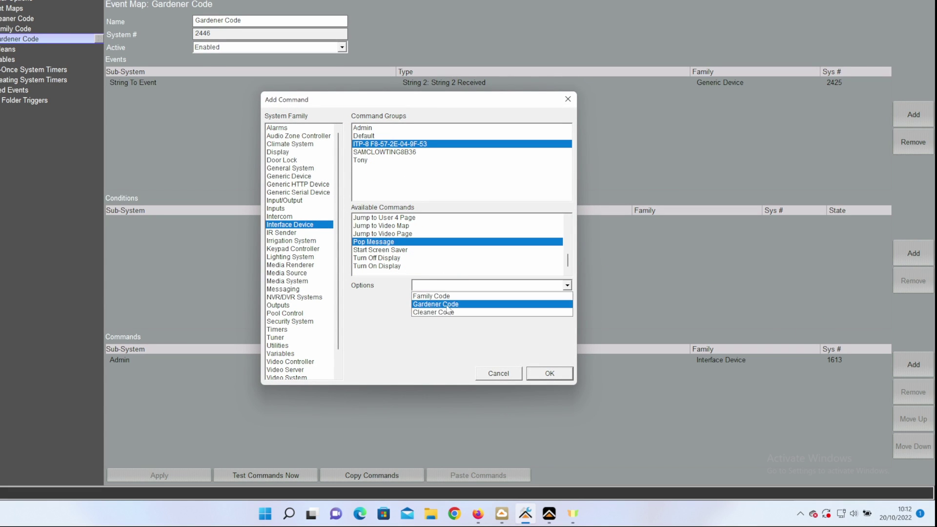
pyautogui.click(445, 305)
pyautogui.click(560, 375)
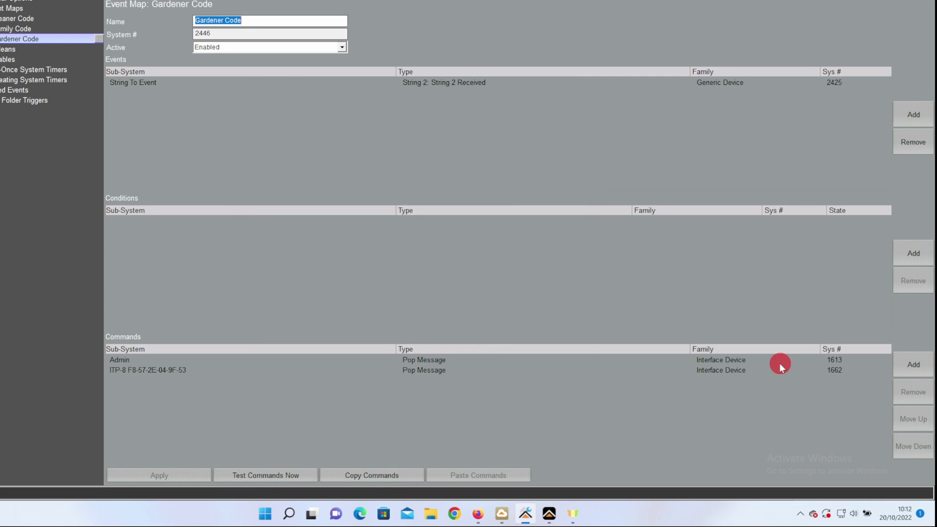
# Step: Add a command playing Chime1.wav on the tablets
pyautogui.click(901, 368)
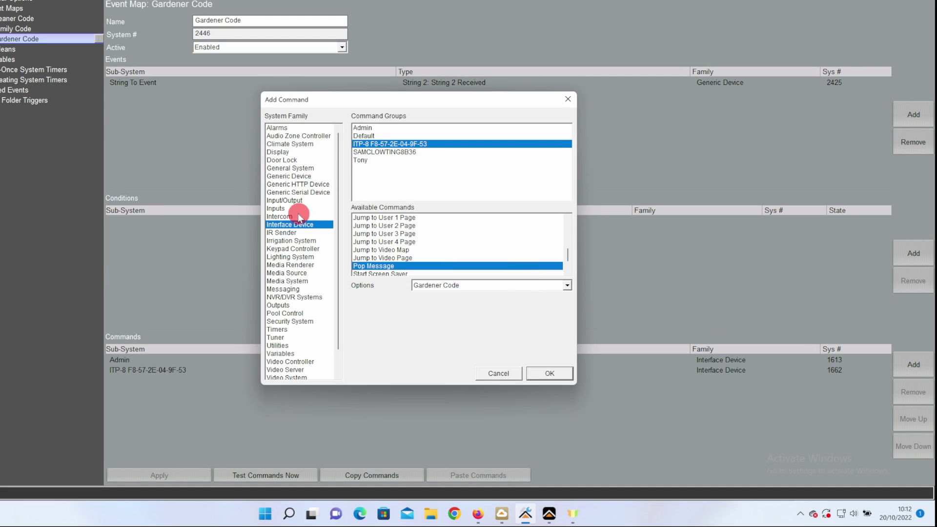
pyautogui.click(285, 290)
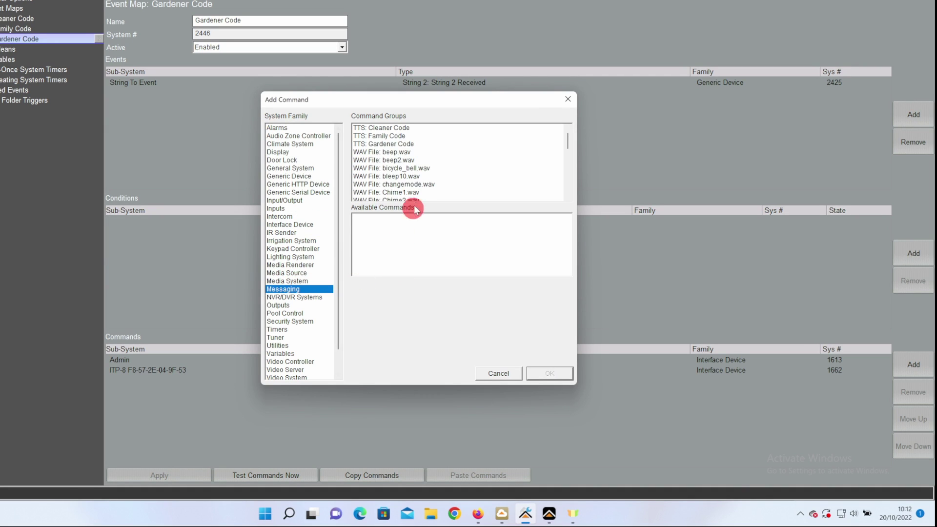
pyautogui.scroll(-2, 416, 155)
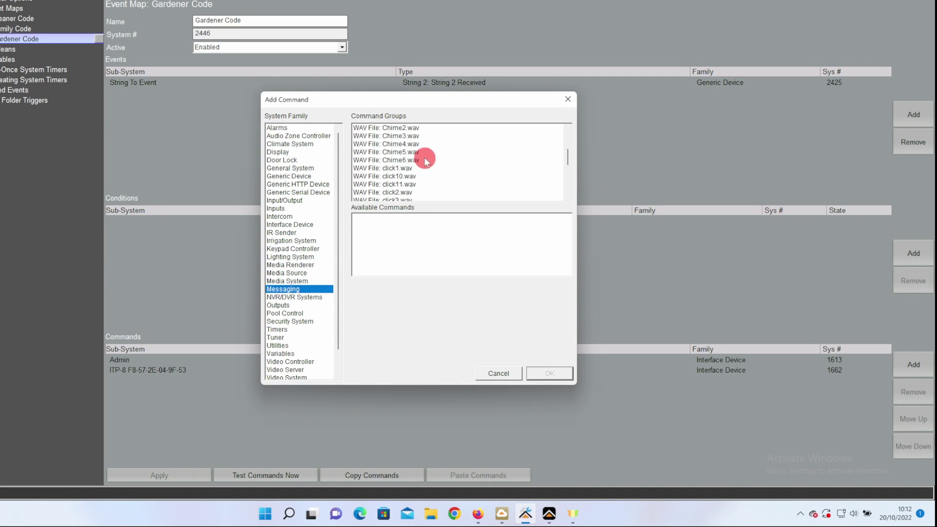
pyautogui.click(406, 144)
pyautogui.click(393, 220)
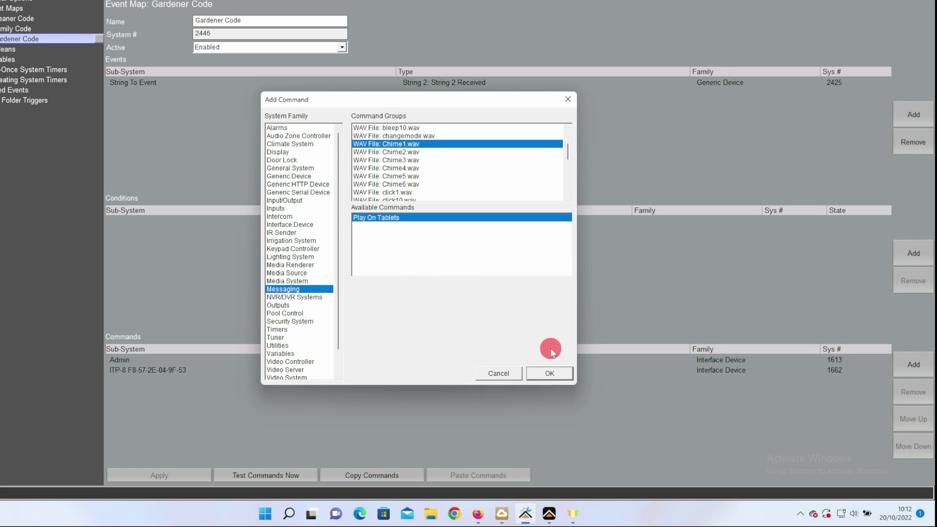
pyautogui.click(552, 374)
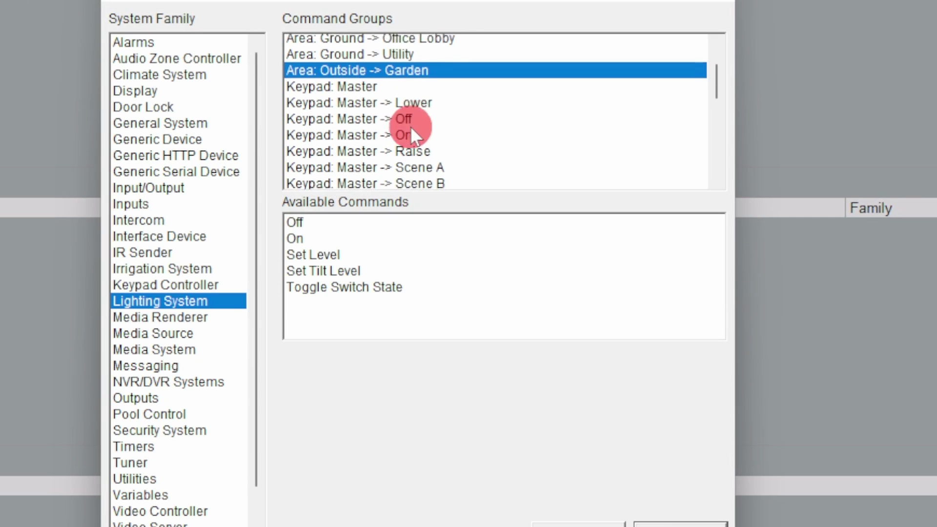
# Step: Add a command turning the Outbuilding Lights on
pyautogui.scroll(-8, 561, 151)
pyautogui.scroll(1, 545, 145)
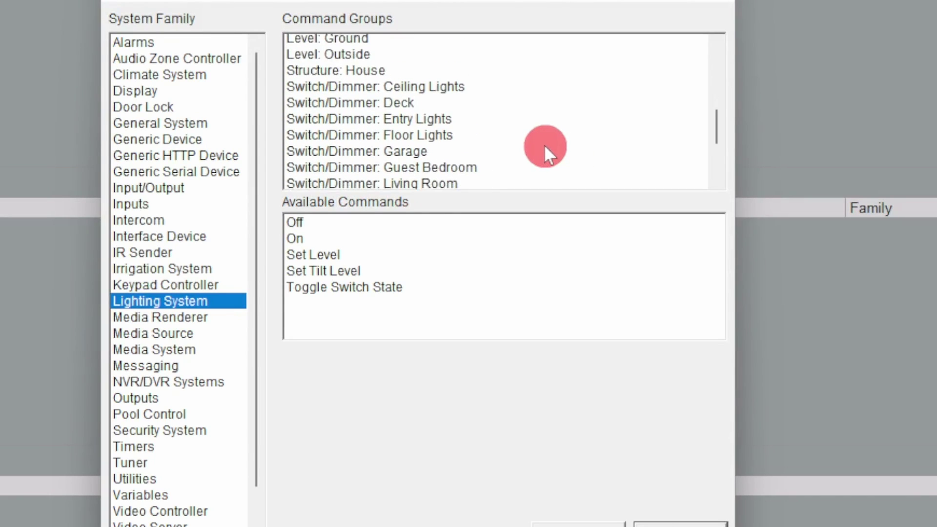
pyautogui.scroll(-3, 545, 145)
pyautogui.click(442, 78)
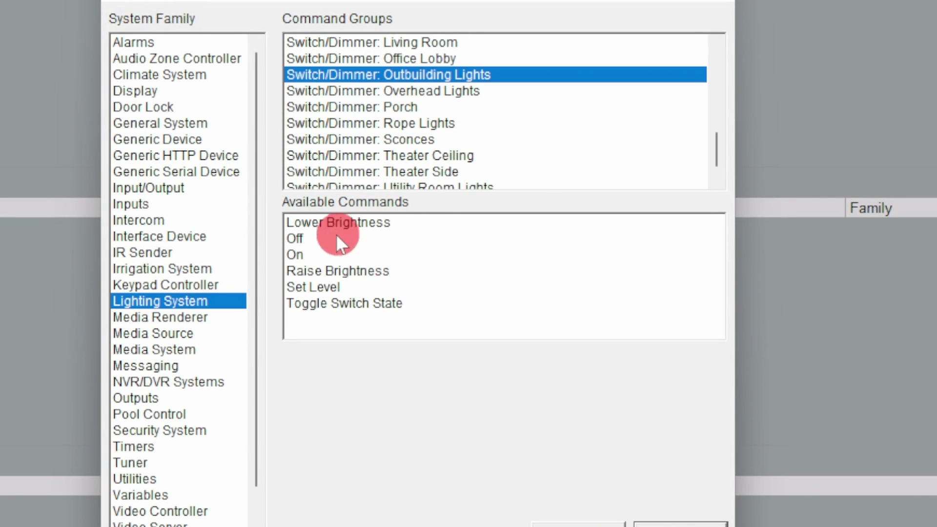
pyautogui.click(303, 253)
pyautogui.click(669, 520)
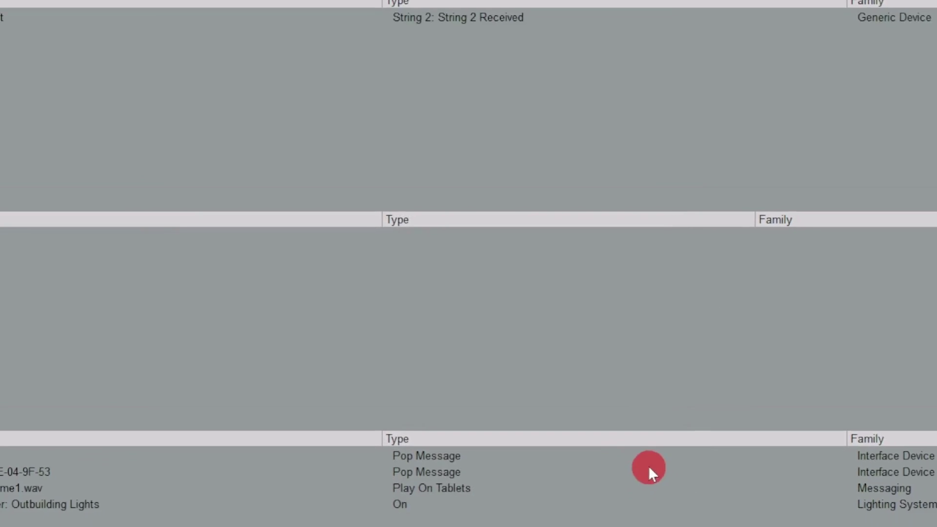
pyautogui.click(111, 436)
pyautogui.click(105, 428)
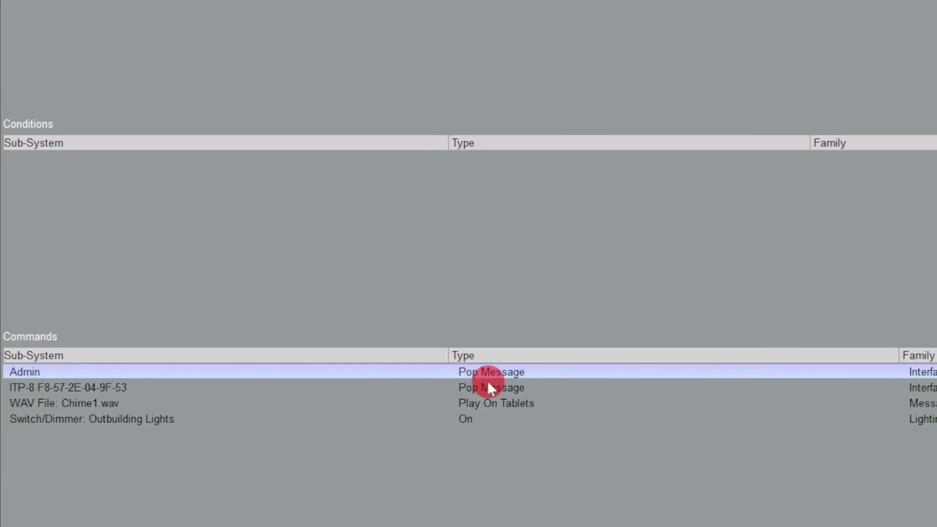
pyautogui.click(423, 439)
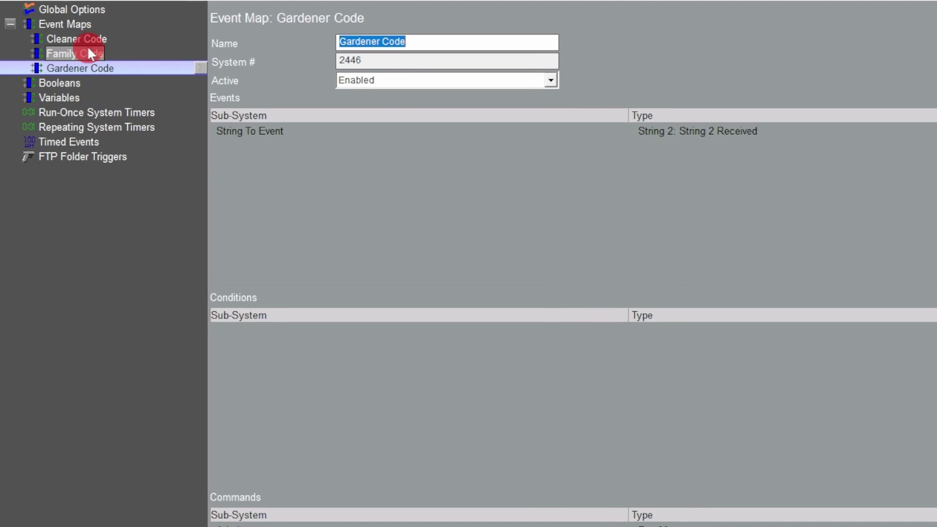
# Step: Give Cleaner Code the Generic Device String To Event trigger 'String 3 Received'
pyautogui.click(84, 39)
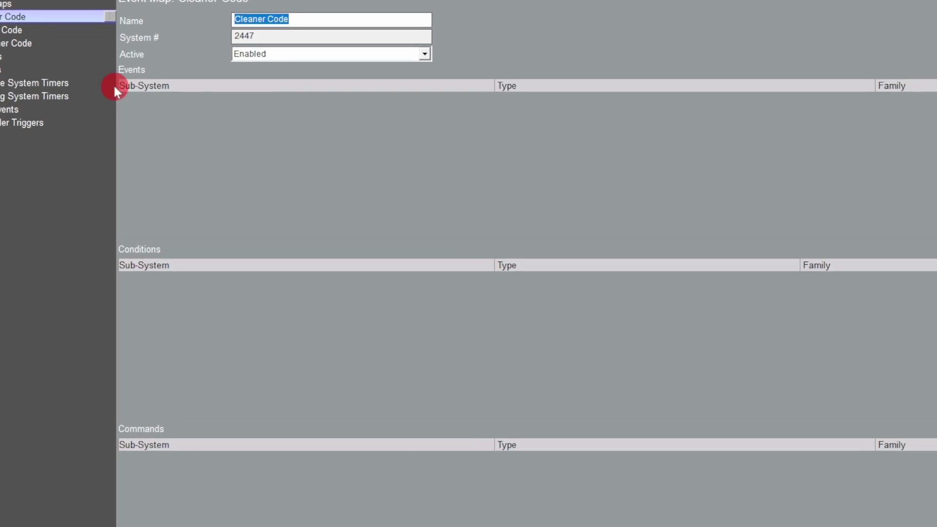
pyautogui.click(913, 102)
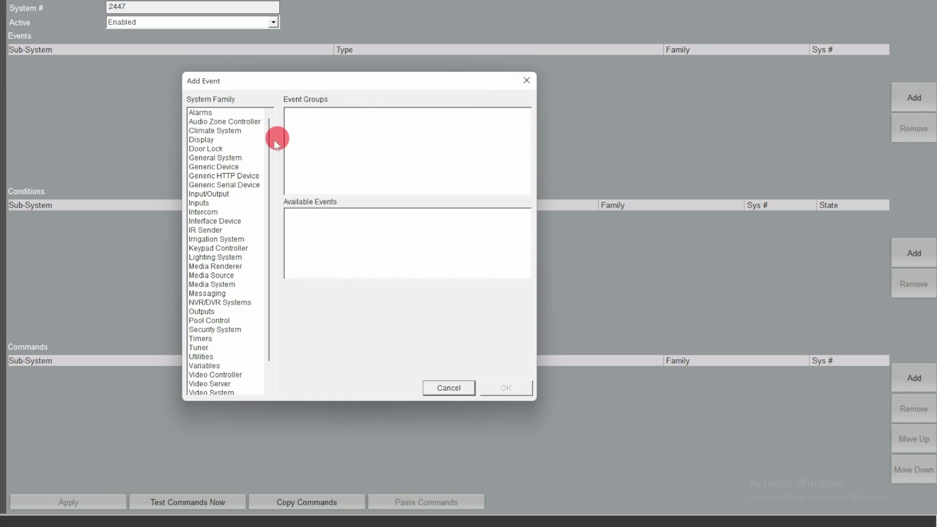
pyautogui.click(214, 167)
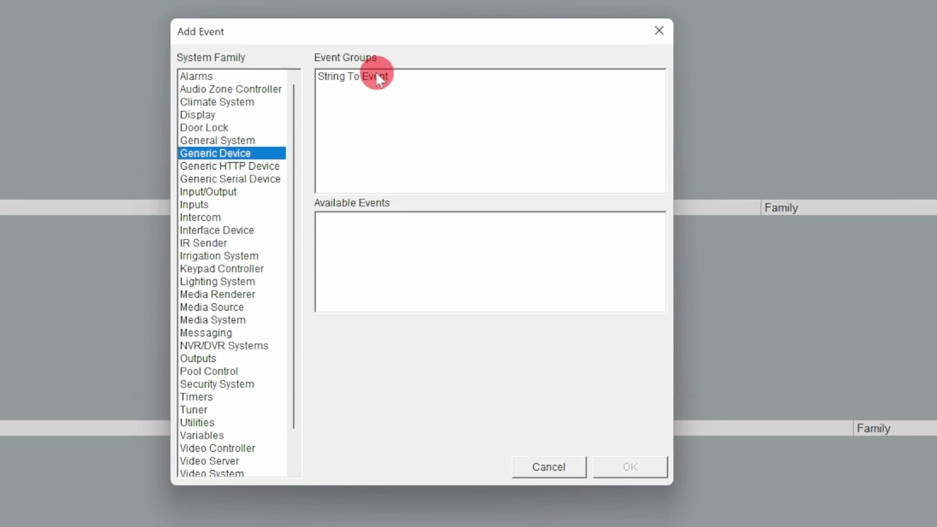
pyautogui.click(376, 71)
pyautogui.scroll(-1, 342, 277)
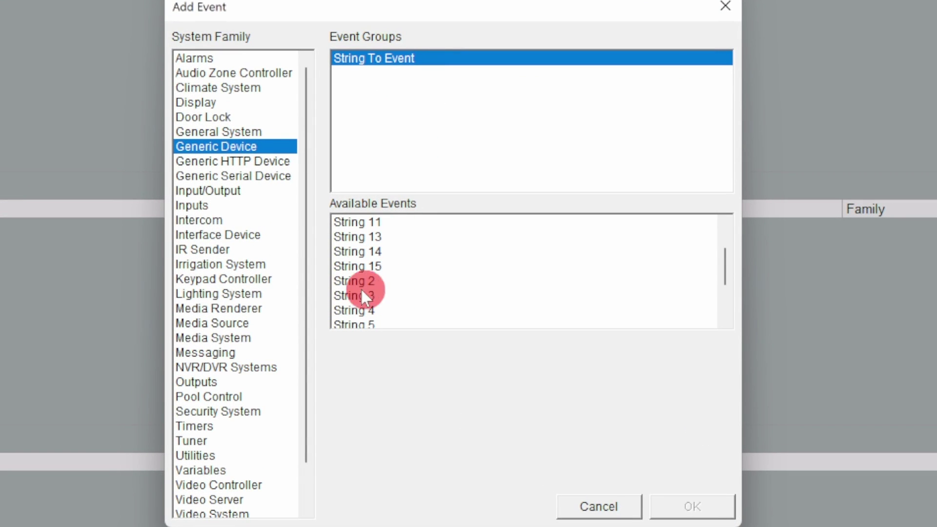
pyautogui.click(362, 296)
pyautogui.click(486, 346)
pyautogui.click(500, 370)
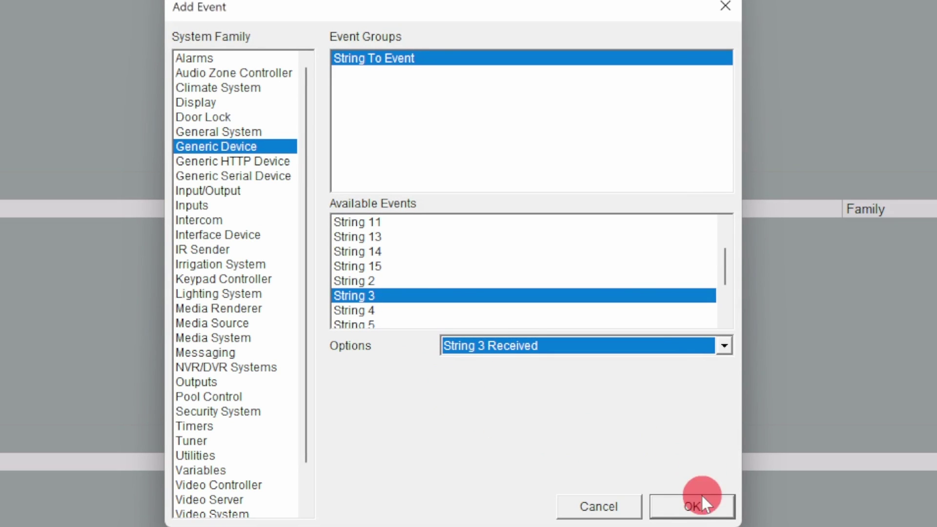
pyautogui.click(701, 503)
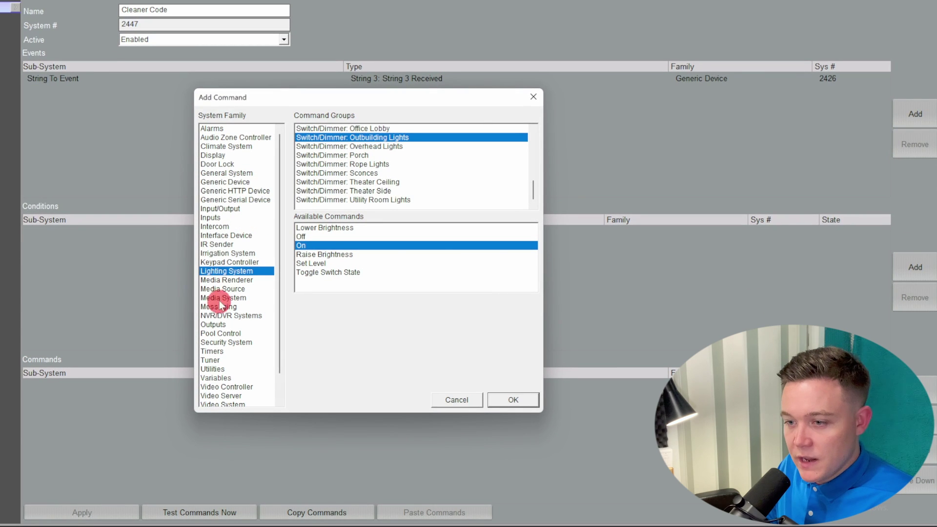
# Step: Add an Admin panel command that pops up the Cleaner Code message
pyautogui.click(226, 236)
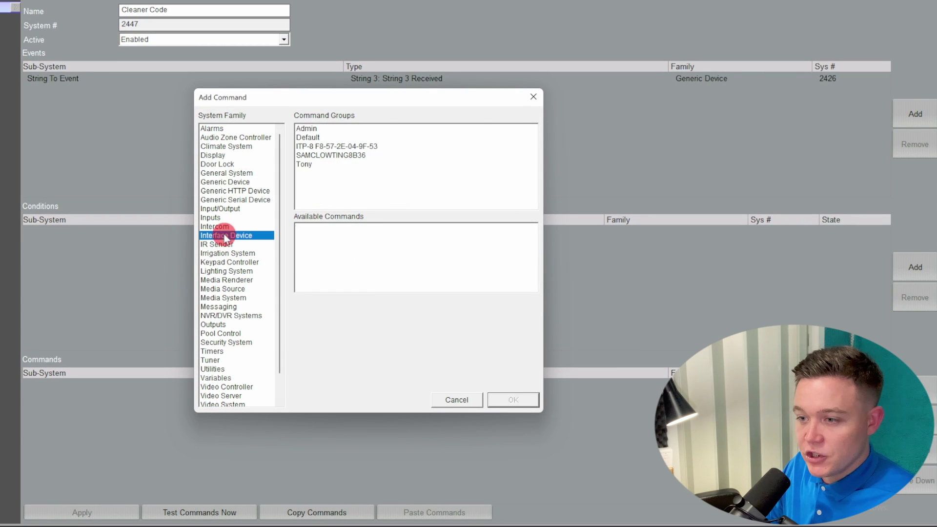
pyautogui.click(300, 128)
pyautogui.scroll(-1, 376, 246)
pyautogui.scroll(-3, 377, 247)
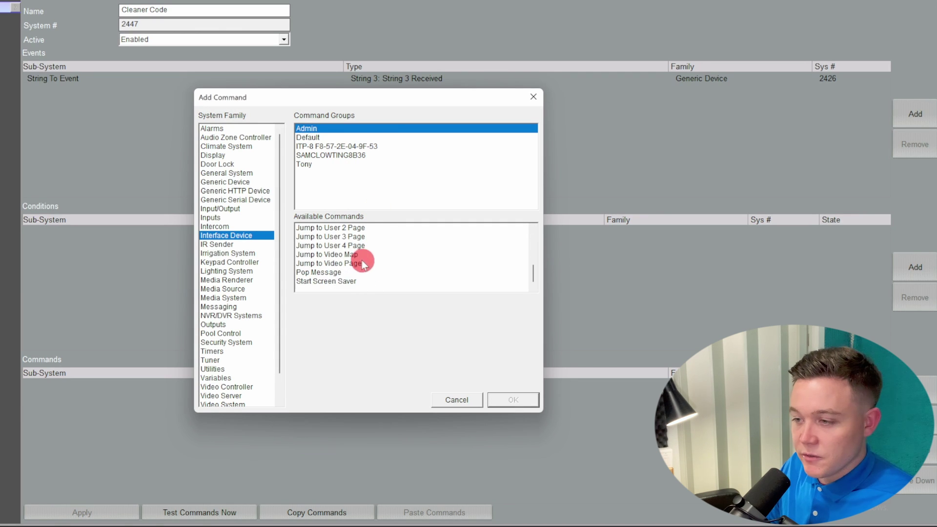
pyautogui.click(337, 271)
pyautogui.click(427, 303)
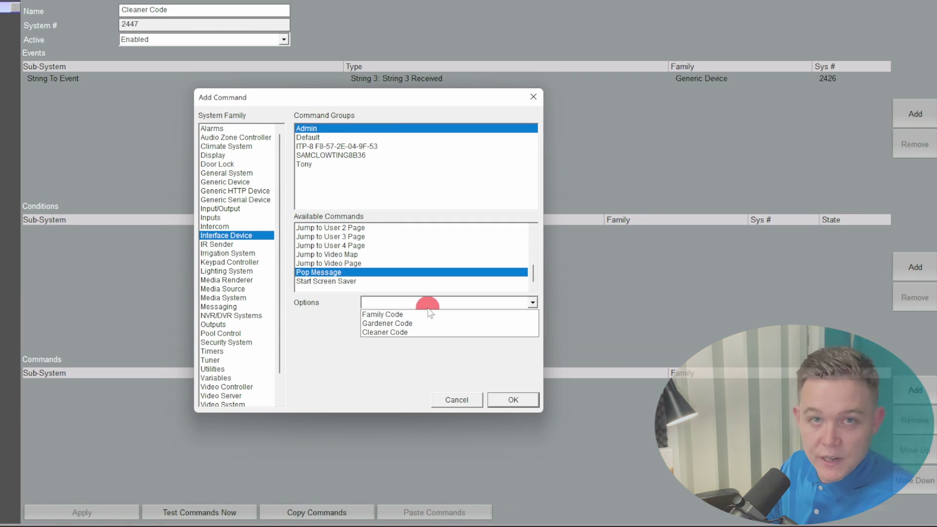
pyautogui.click(391, 333)
pyautogui.click(522, 401)
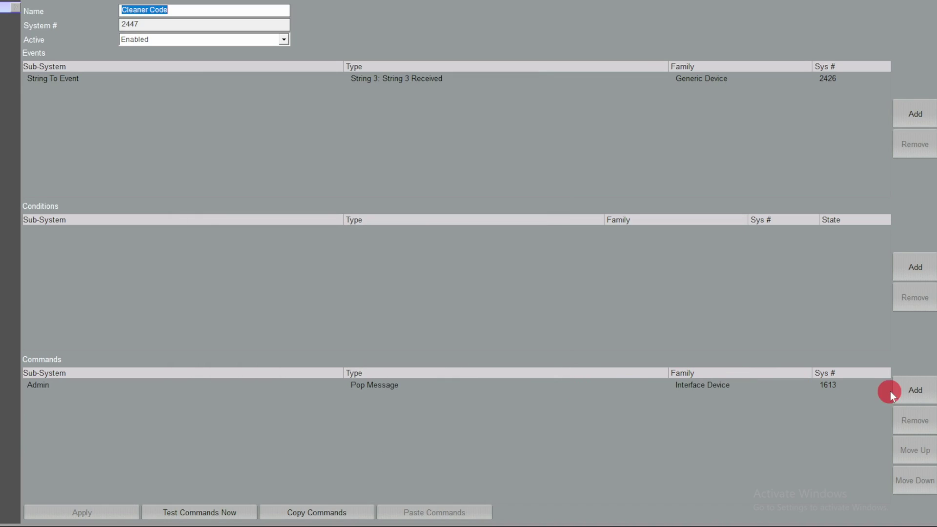
# Step: Add an ITP-8 panel command that pops up the Cleaner Code message
pyautogui.click(904, 393)
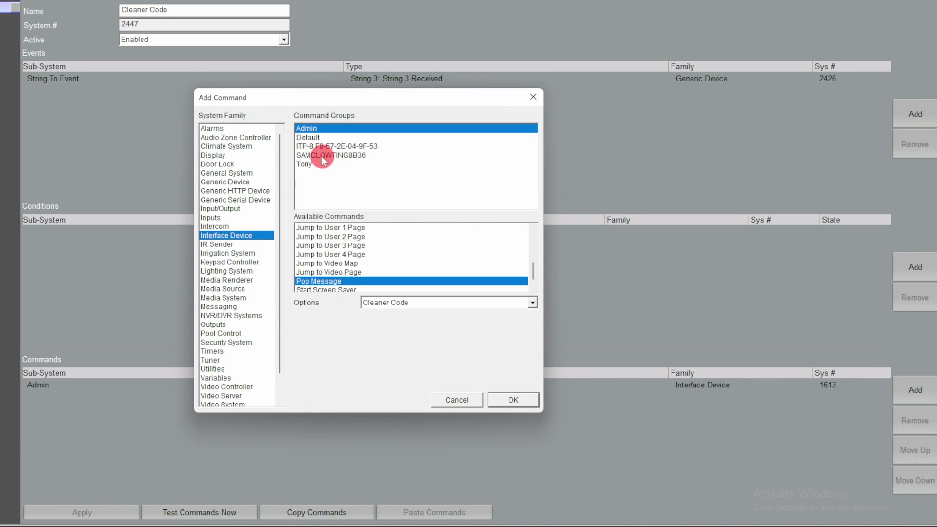
pyautogui.click(321, 146)
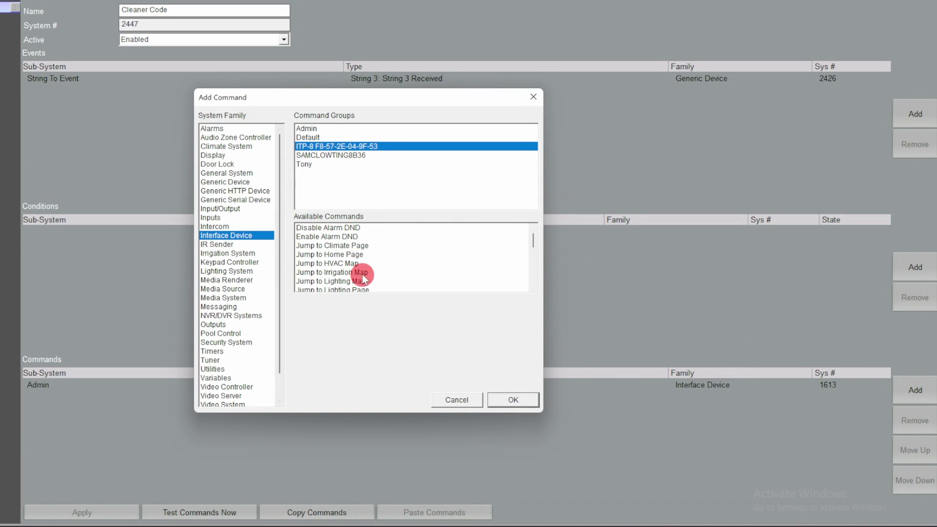
pyautogui.scroll(-5, 364, 277)
pyautogui.click(315, 255)
pyautogui.click(362, 302)
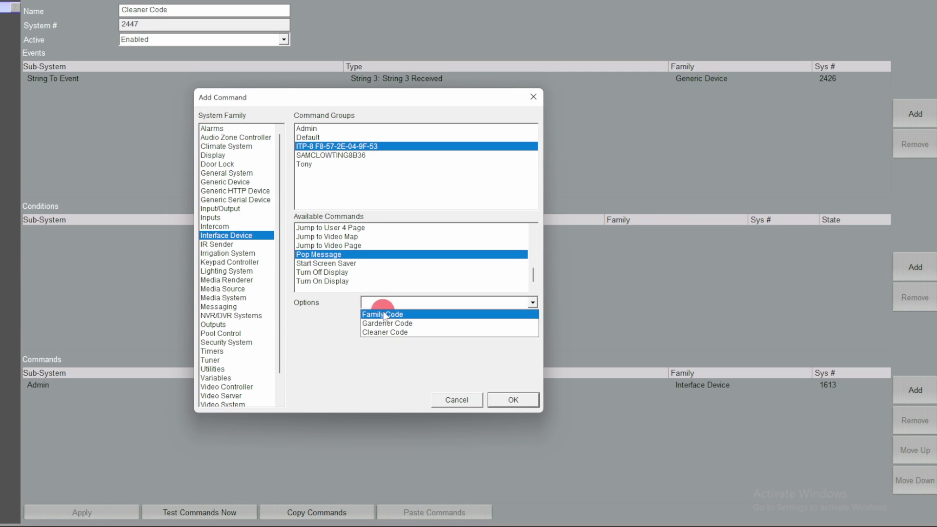
pyautogui.click(388, 333)
pyautogui.click(512, 399)
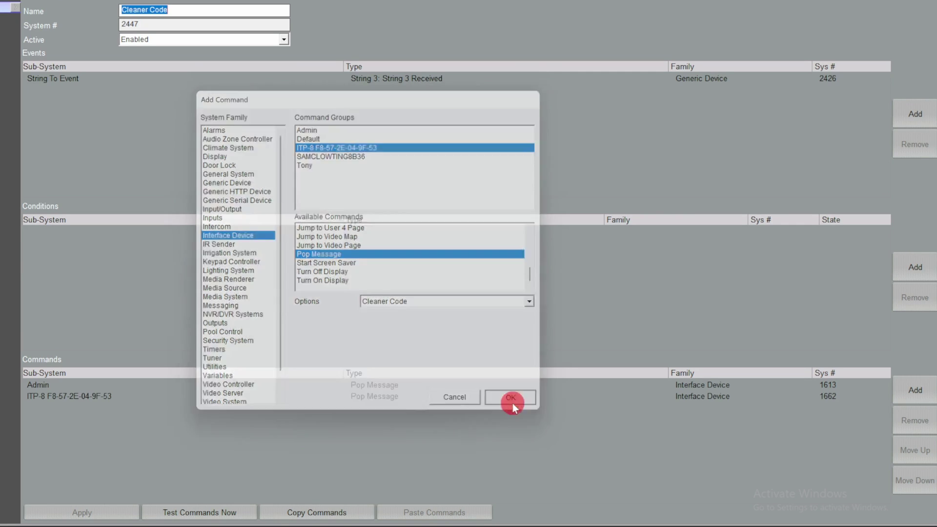
# Step: Add a command that plays Laser.wav on the tablets
pyautogui.click(908, 396)
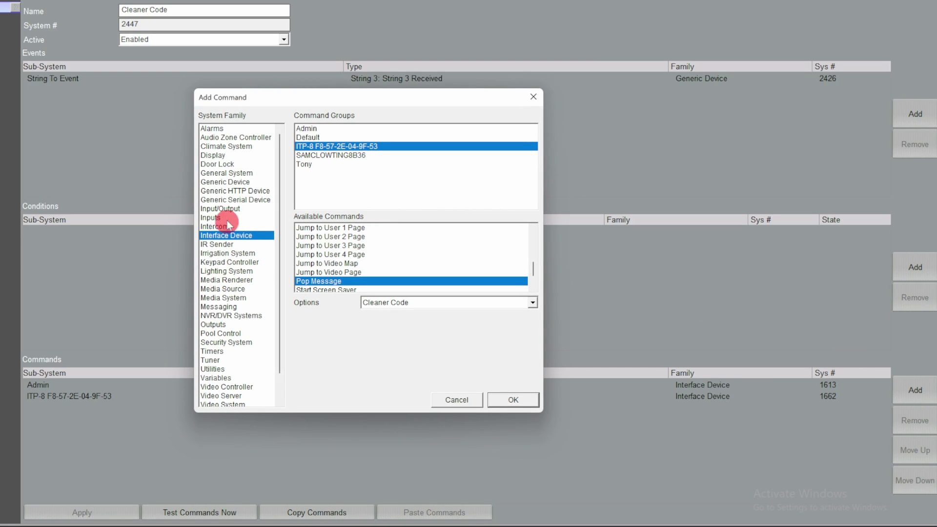
pyautogui.click(219, 307)
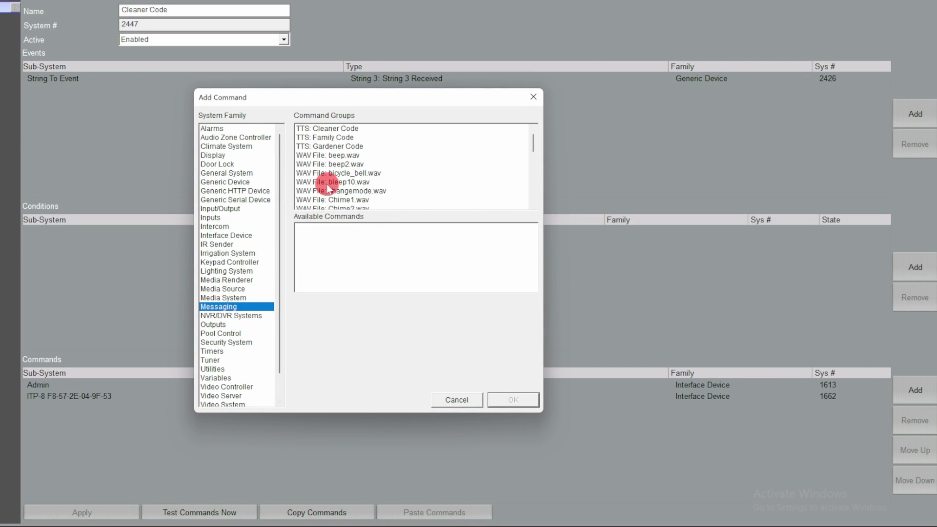
pyautogui.scroll(-3, 327, 188)
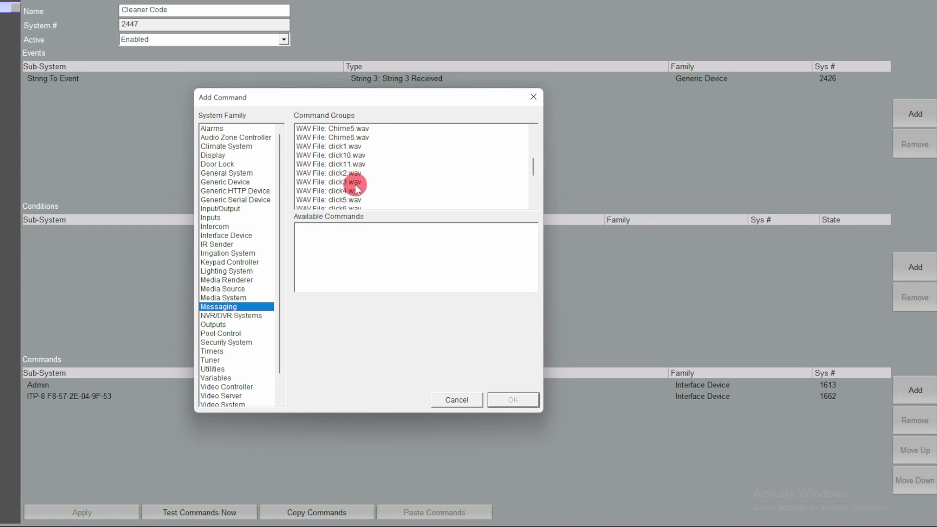
pyautogui.scroll(-4, 361, 187)
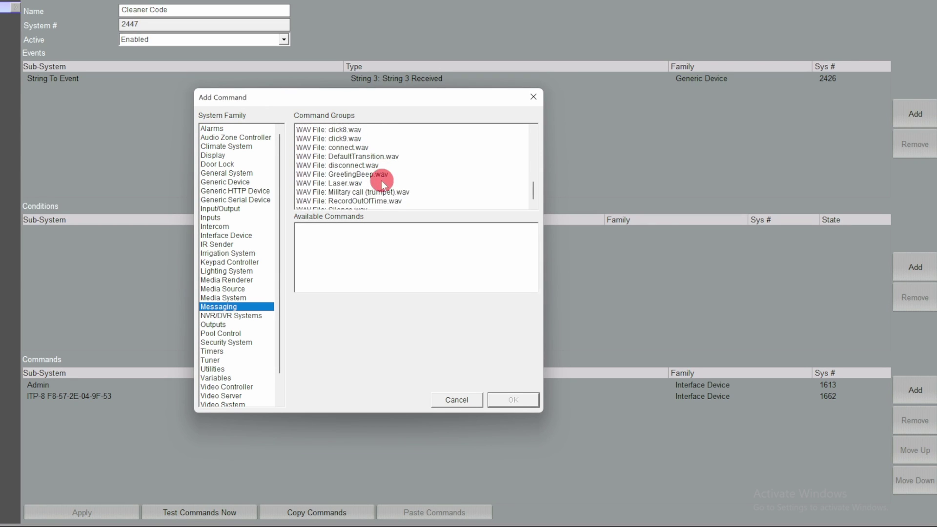
pyautogui.click(337, 183)
pyautogui.click(372, 256)
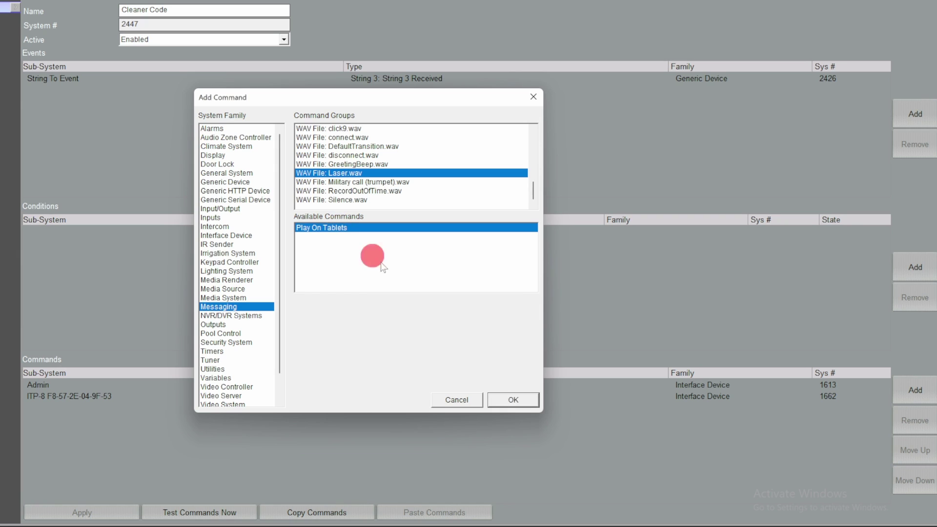
pyautogui.click(513, 399)
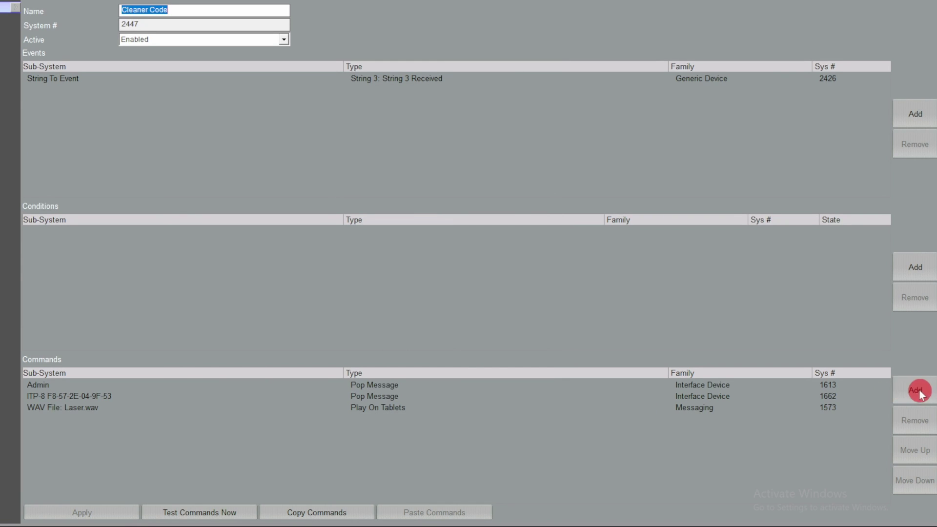
# Step: Add a Lighting System command that switches the Utility Room Lights on
pyautogui.click(917, 391)
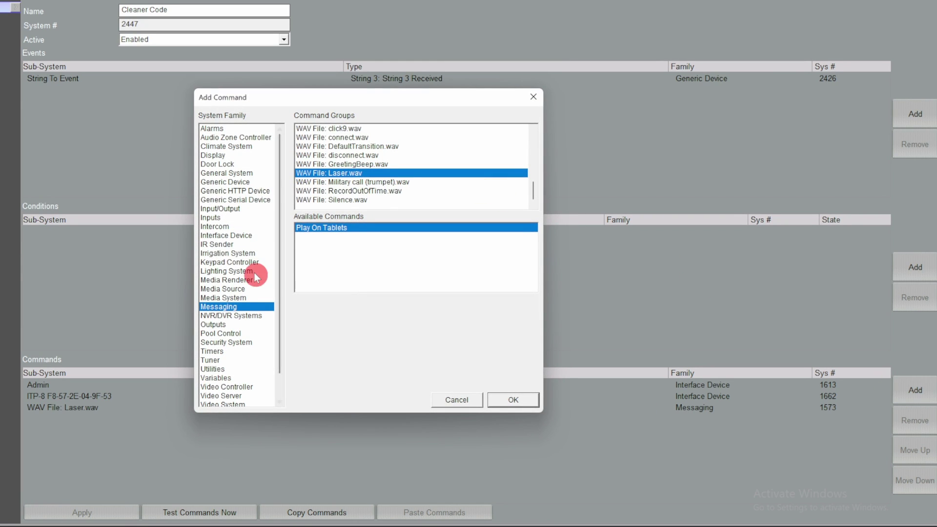
pyautogui.click(222, 270)
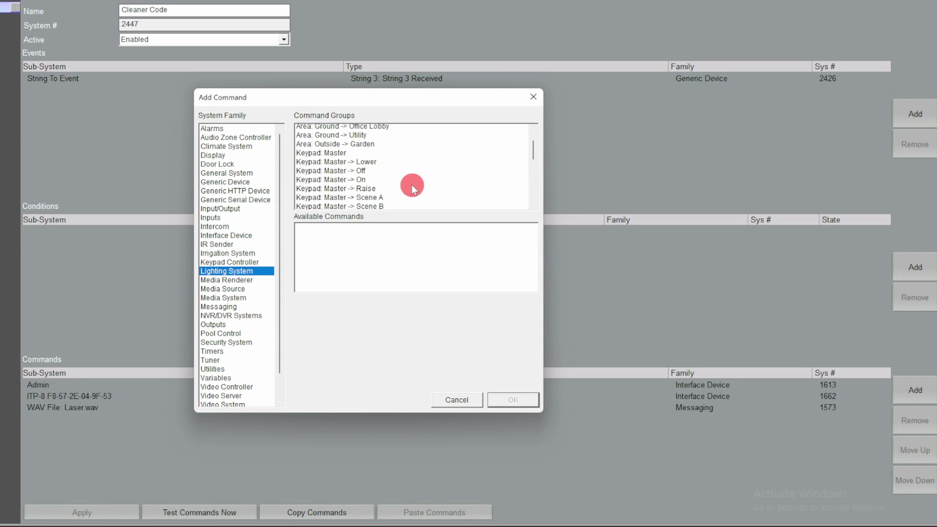
pyautogui.scroll(-8, 411, 185)
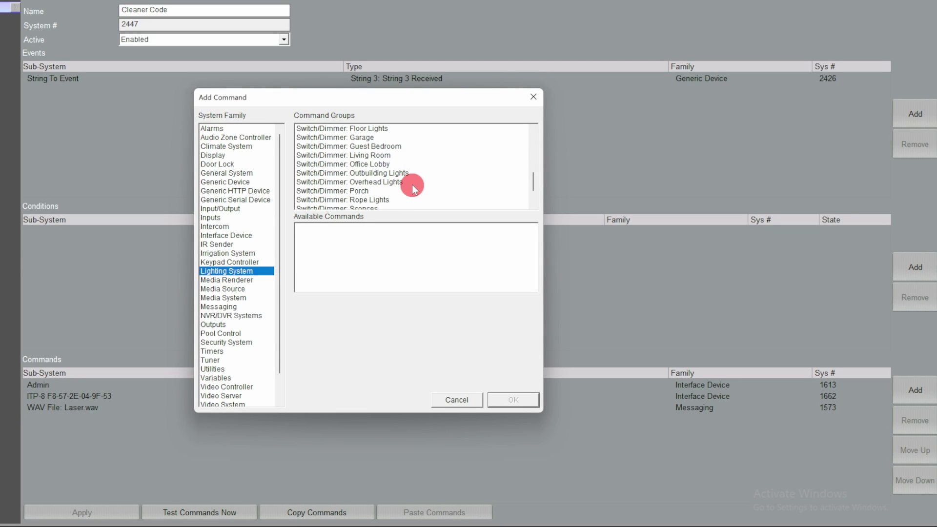
pyautogui.scroll(-3, 412, 185)
pyautogui.click(386, 202)
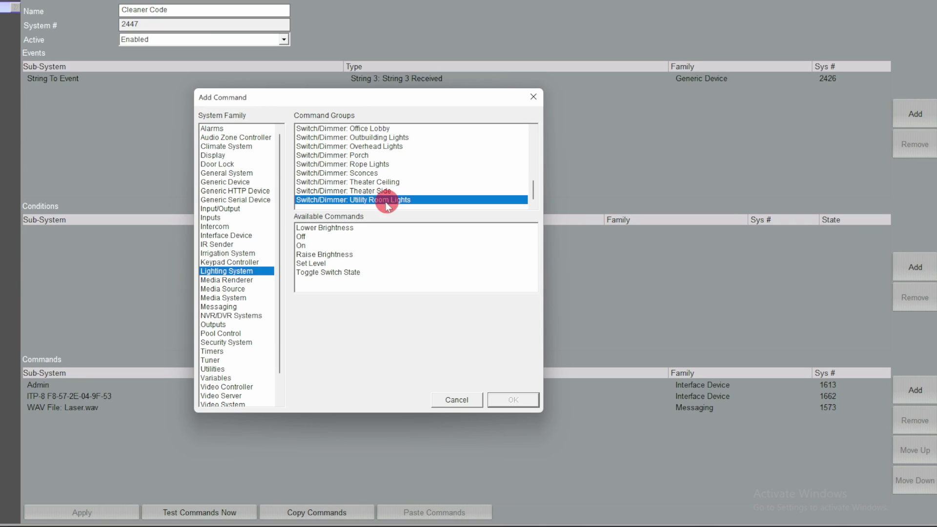
pyautogui.click(302, 245)
pyautogui.click(512, 400)
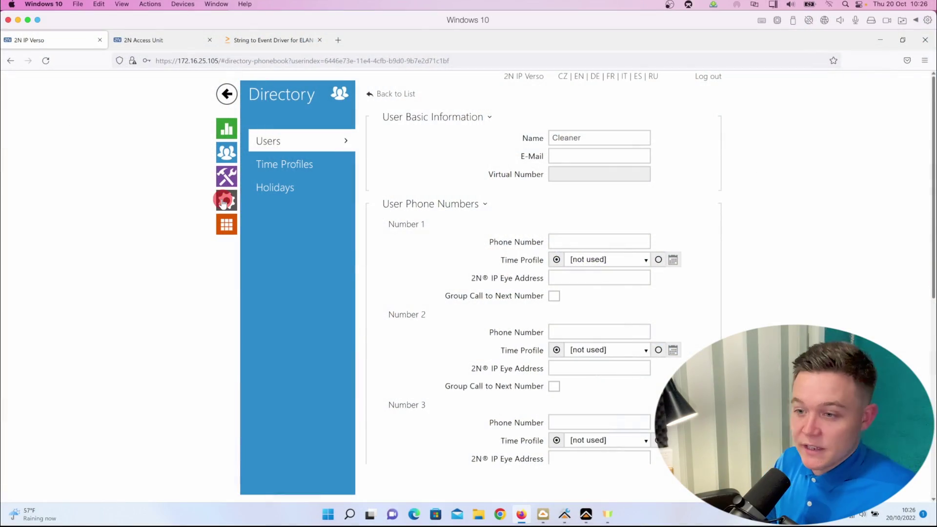
# Step: Give Switch 1 a second activation code, 1111, and save the change
pyautogui.click(272, 191)
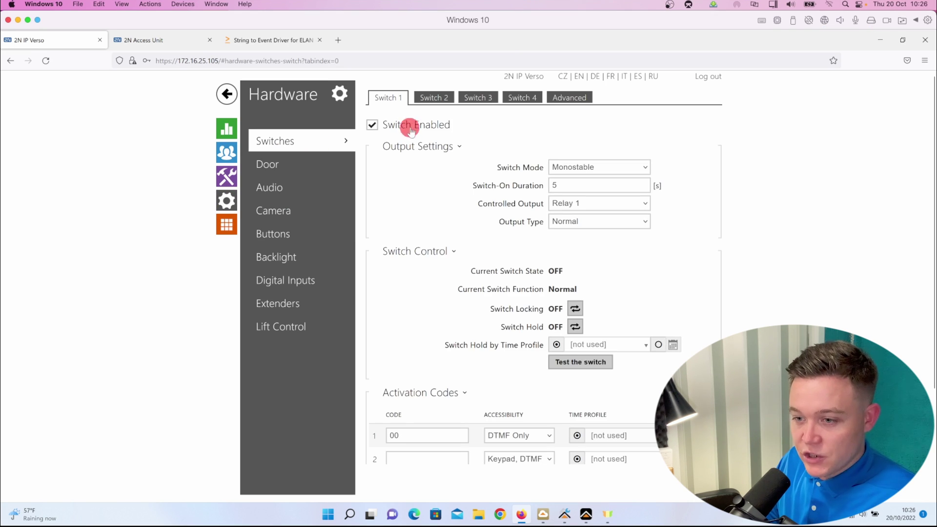
pyautogui.scroll(-3, 419, 288)
pyautogui.click(409, 322)
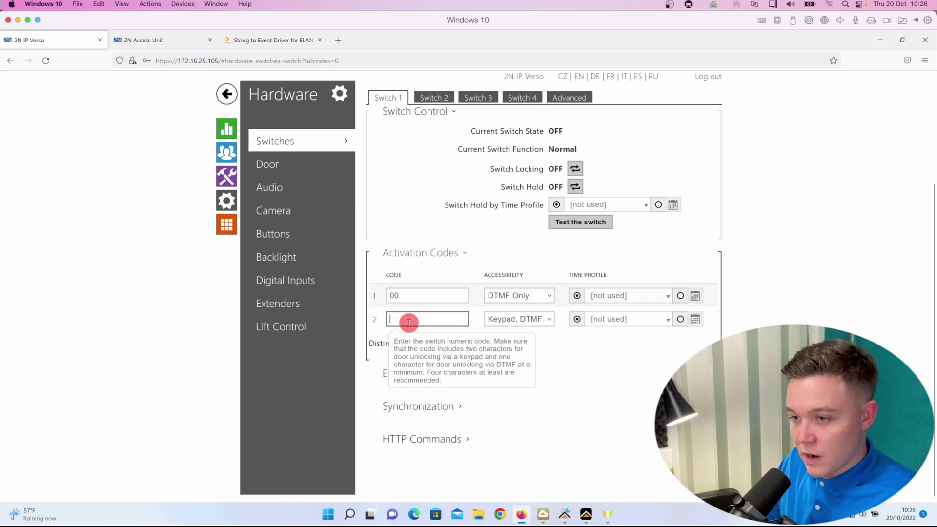
pyautogui.write('1111')
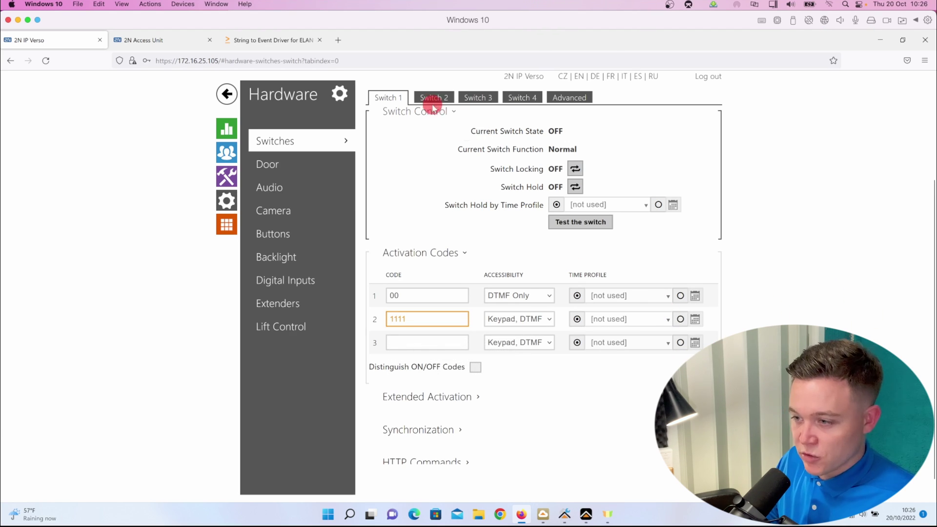
pyautogui.click(432, 98)
pyautogui.click(552, 325)
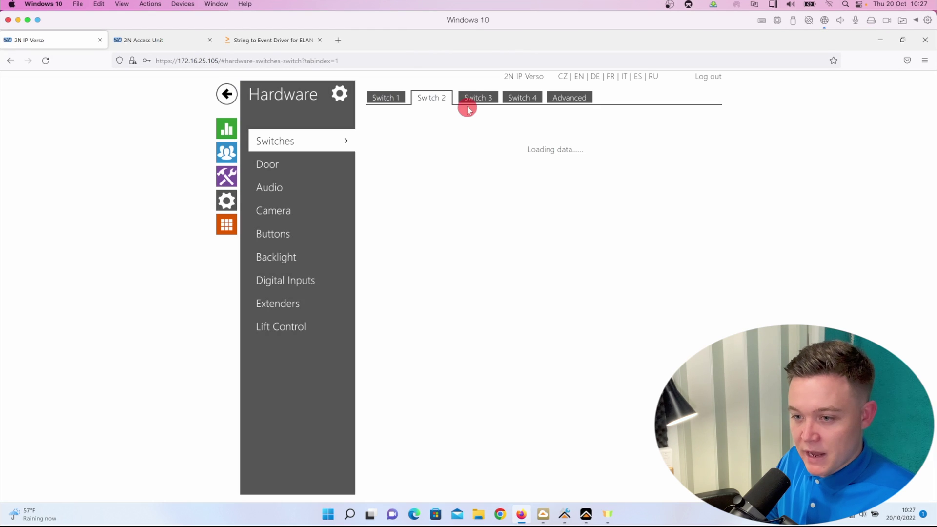
pyautogui.click(464, 98)
pyautogui.click(390, 98)
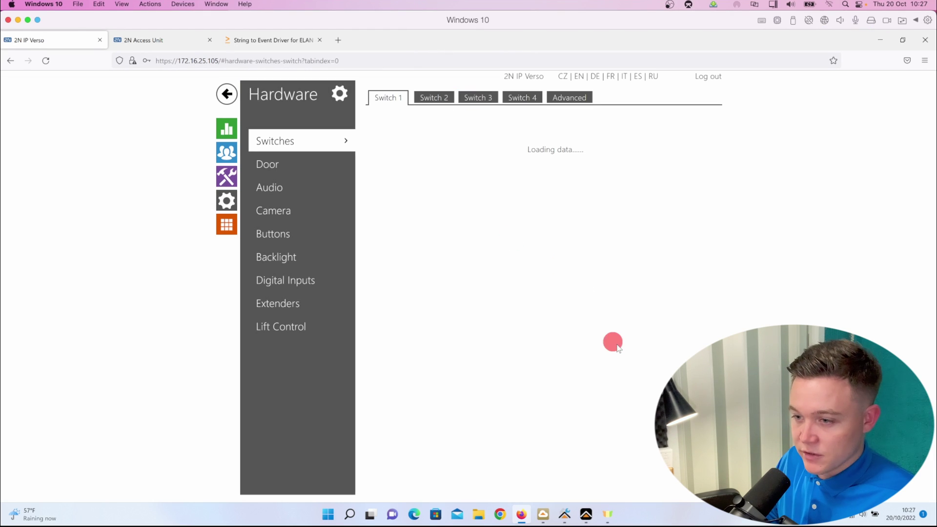
# Step: Set Switch 1's Switch-On Command to an HTTP request to 172.16.25.7:10001
pyautogui.scroll(-3, 465, 383)
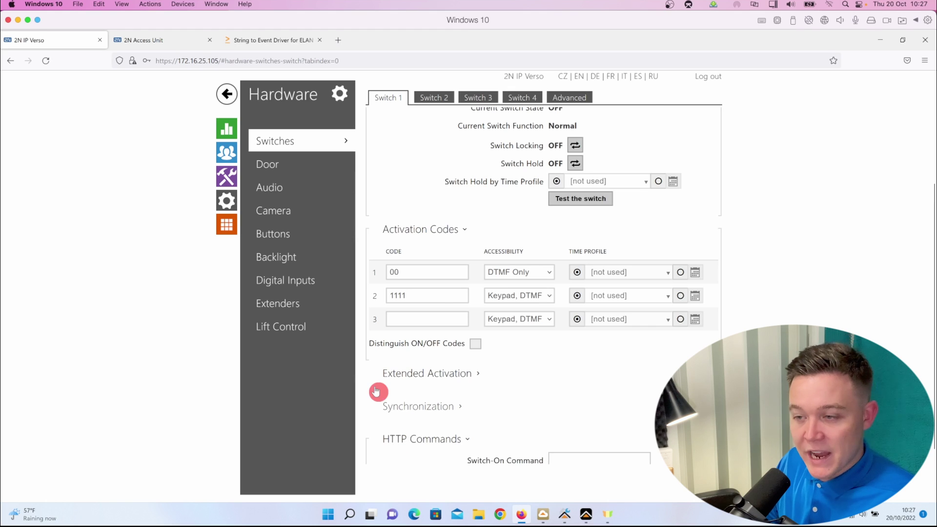
pyautogui.scroll(-2, 367, 382)
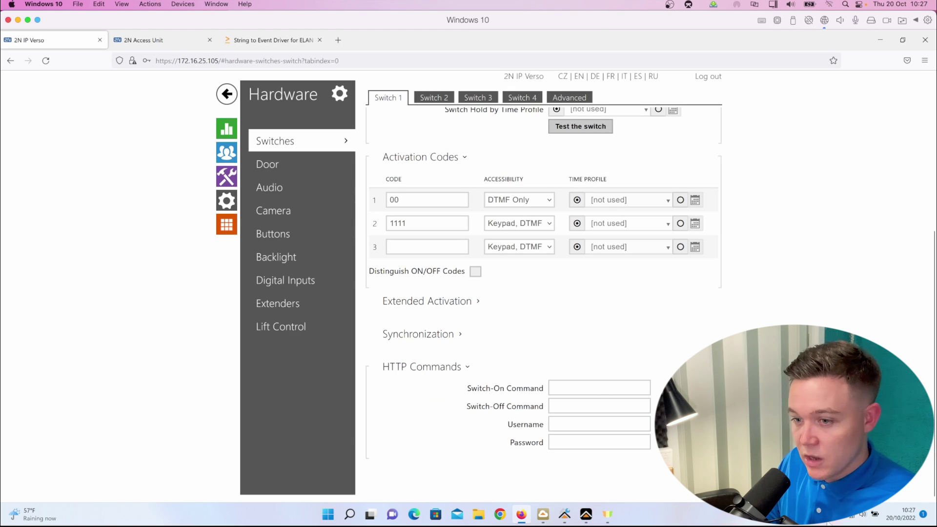
pyautogui.click(586, 384)
pyautogui.write('http')
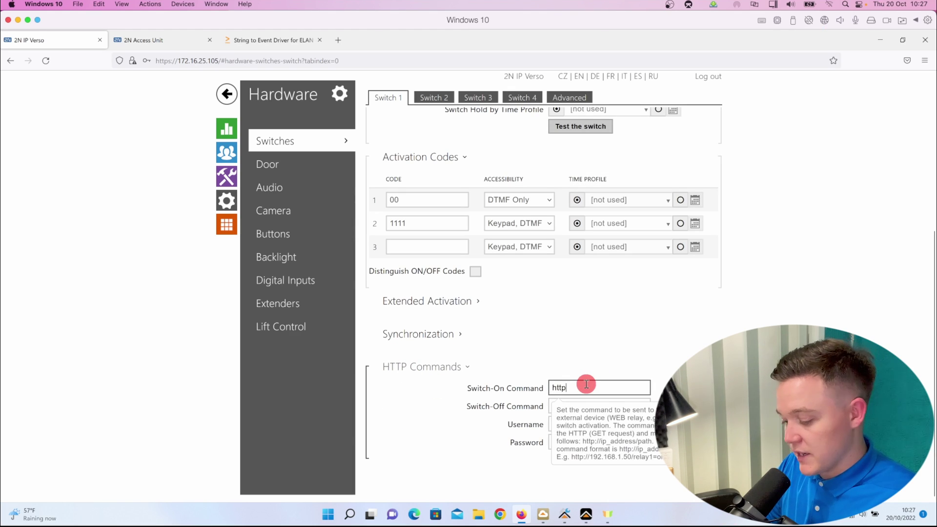
pyautogui.write('://172.16.')
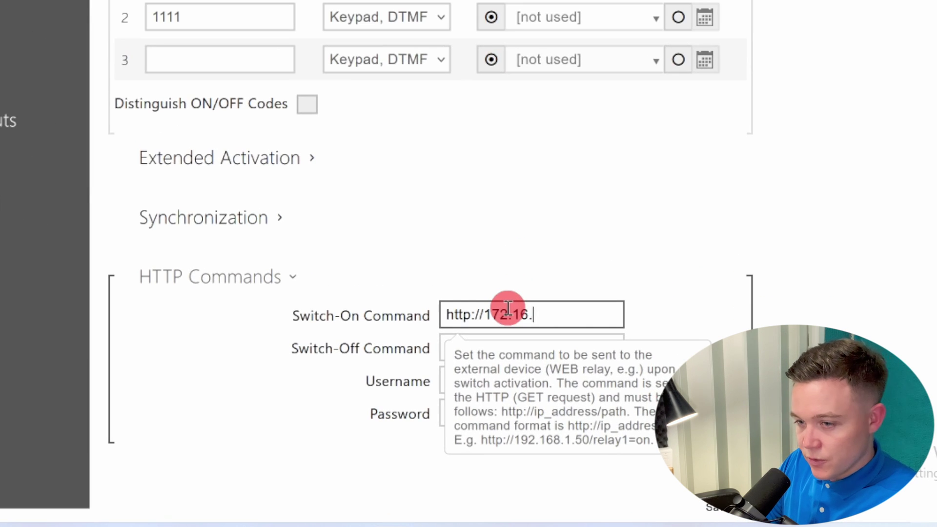
pyautogui.write('25.7')
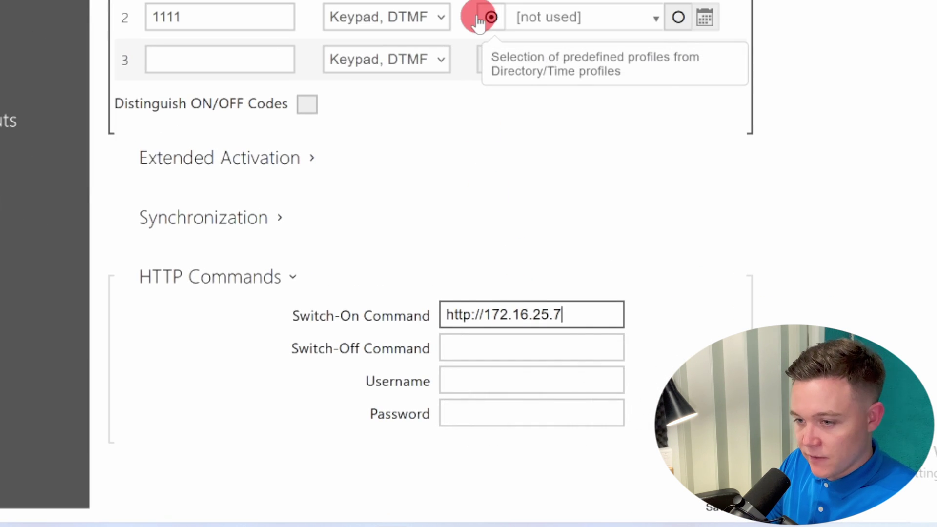
pyautogui.write(':10001/')
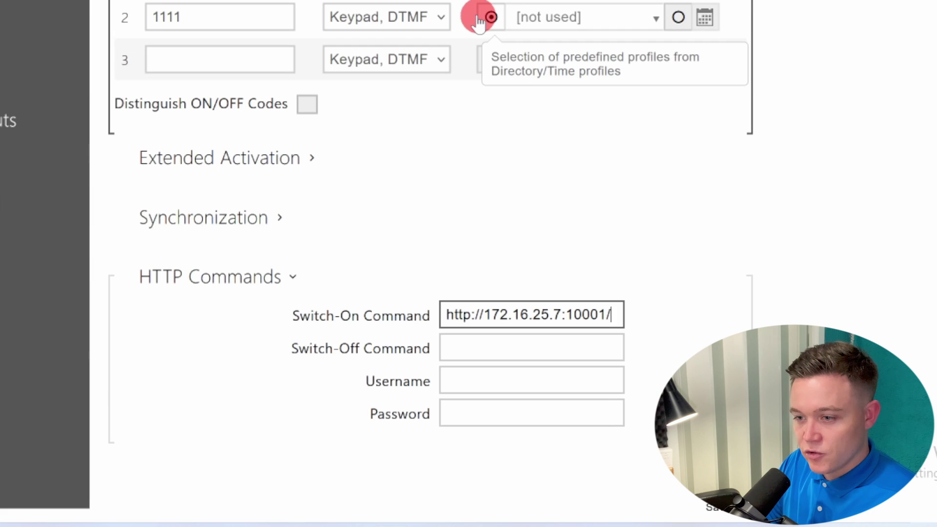
pyautogui.write('sam')
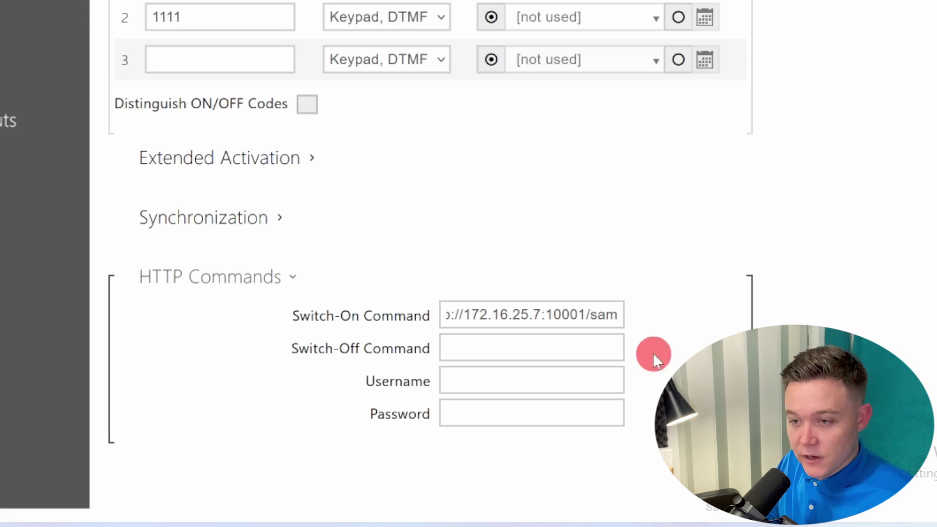
pyautogui.click(452, 521)
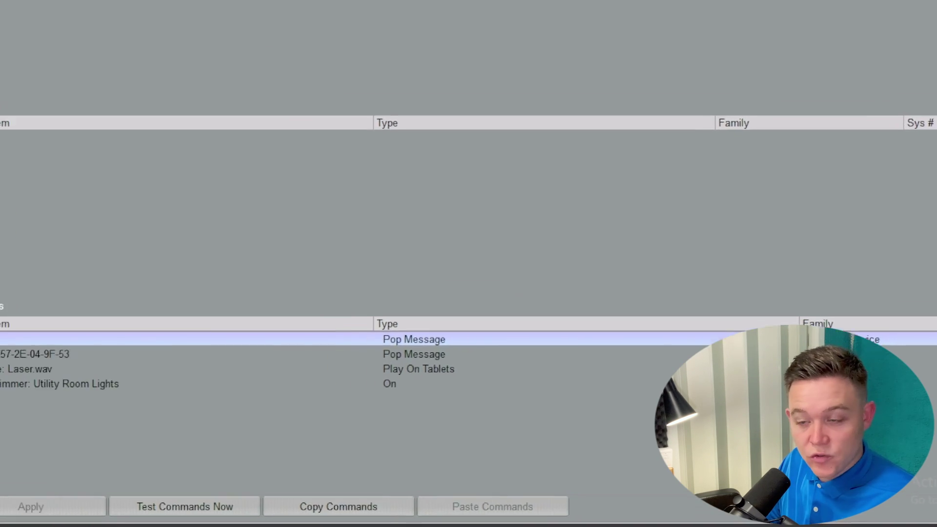
# Step: Set String 4 under String To Event, then create a new named event map
pyautogui.click(23, 250)
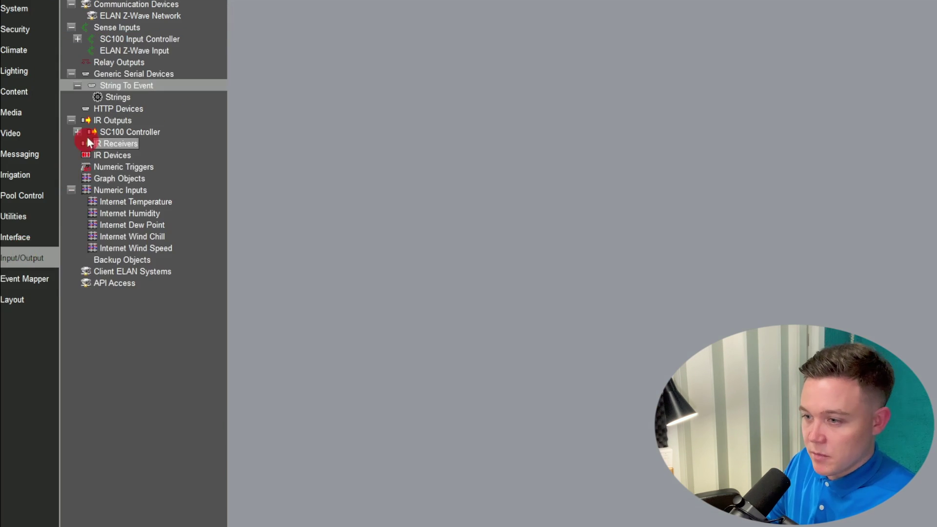
pyautogui.click(116, 97)
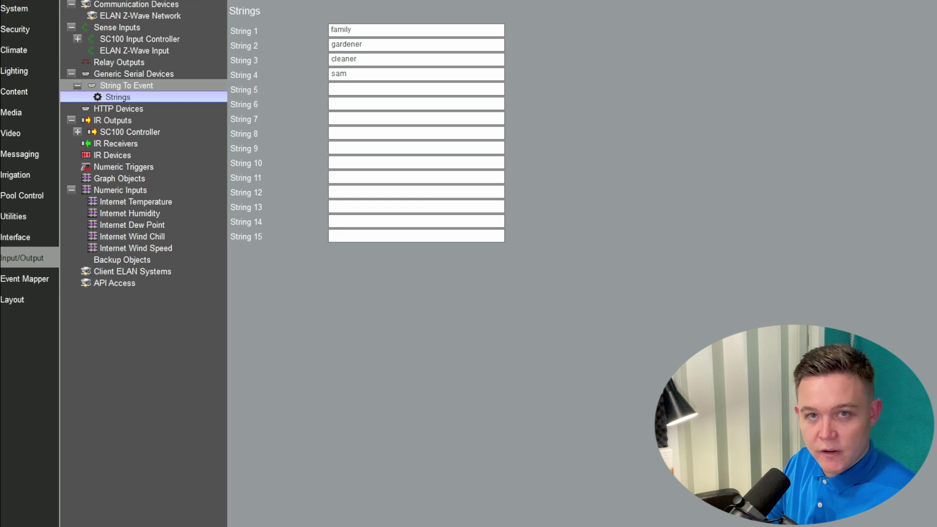
pyautogui.click(37, 280)
pyautogui.rightClick(68, 27)
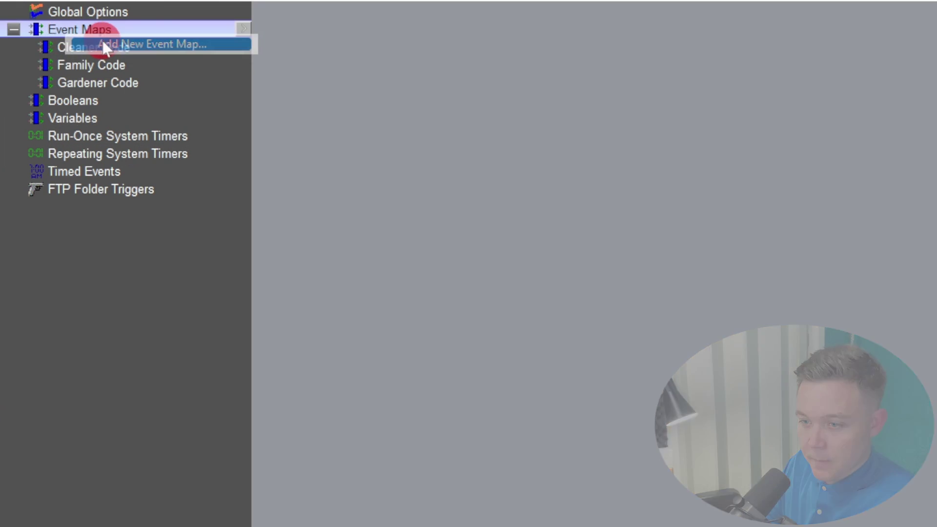
pyautogui.click(103, 44)
pyautogui.write('Sam')
pyautogui.press('Return')
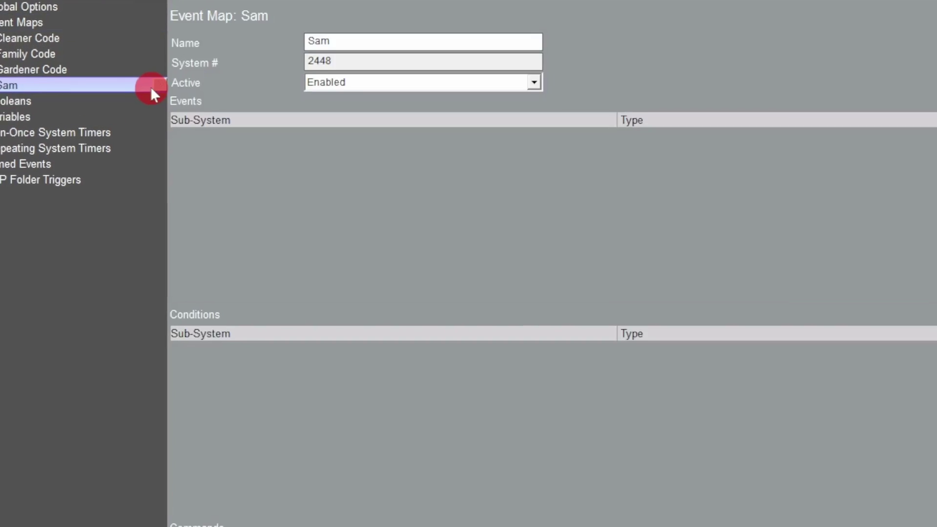
# Step: Trigger the new map on String 4 Received and add the Utility Room Lights On command
pyautogui.doubleClick(731, 169)
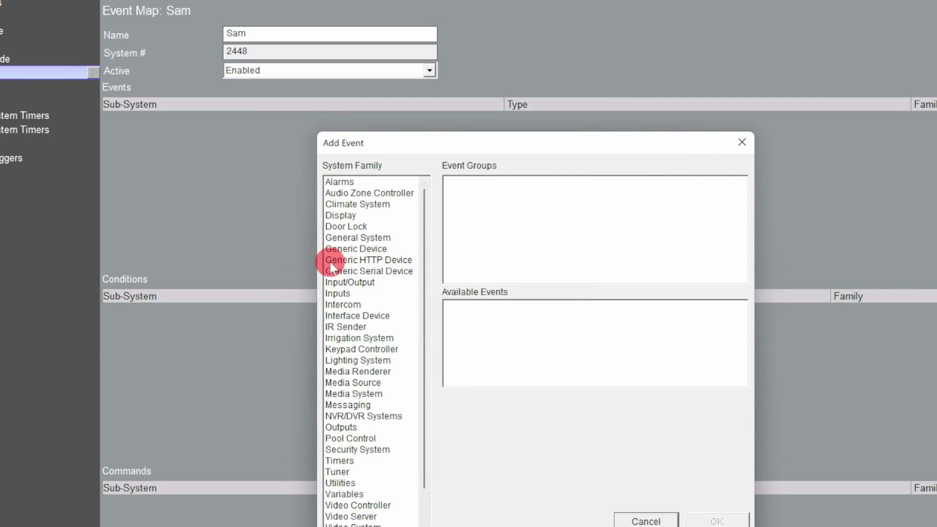
pyautogui.click(381, 260)
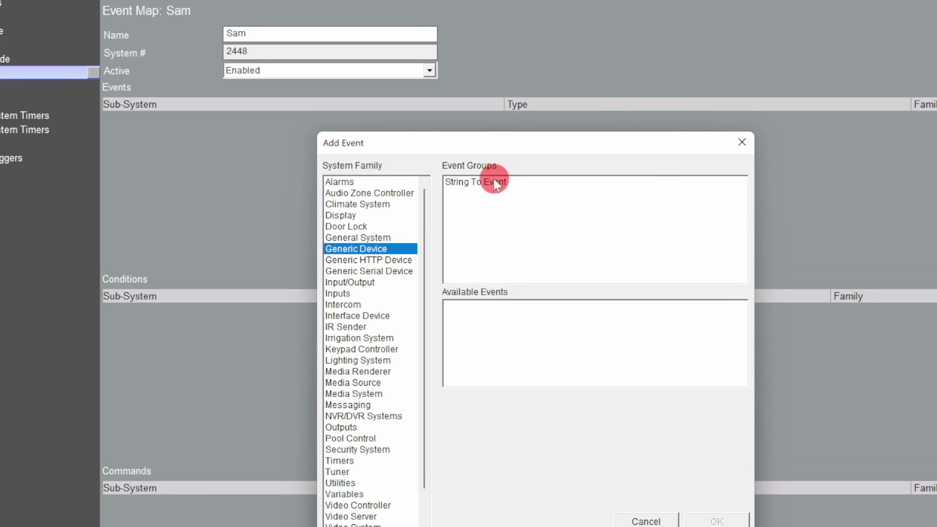
pyautogui.click(494, 182)
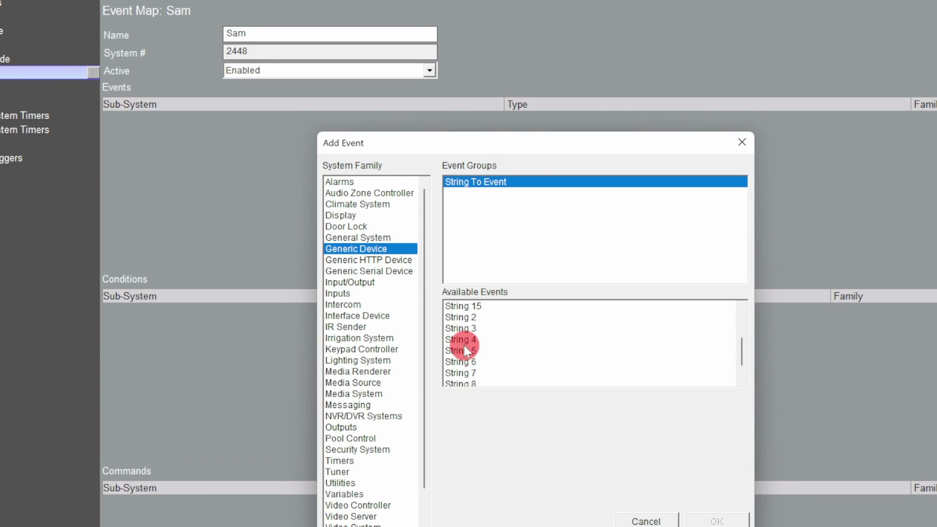
pyautogui.click(463, 342)
pyautogui.click(613, 400)
pyautogui.click(613, 412)
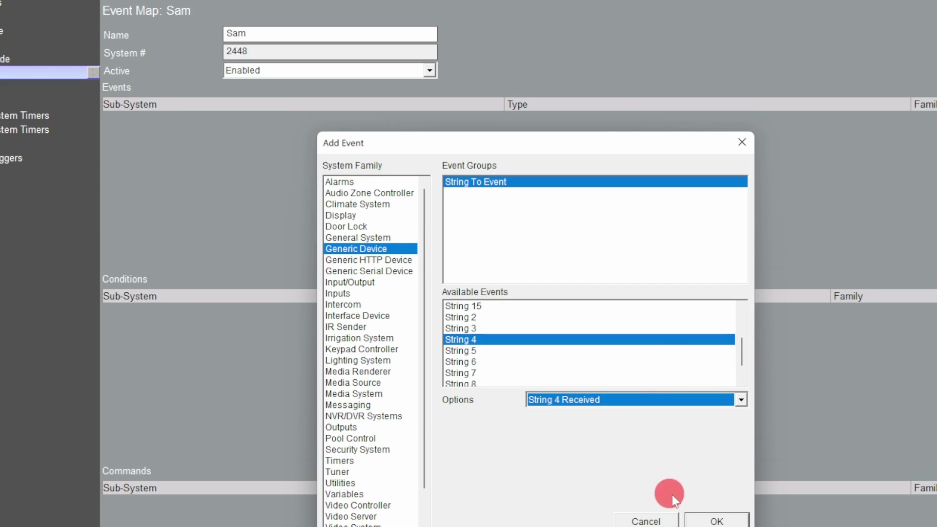
pyautogui.click(714, 520)
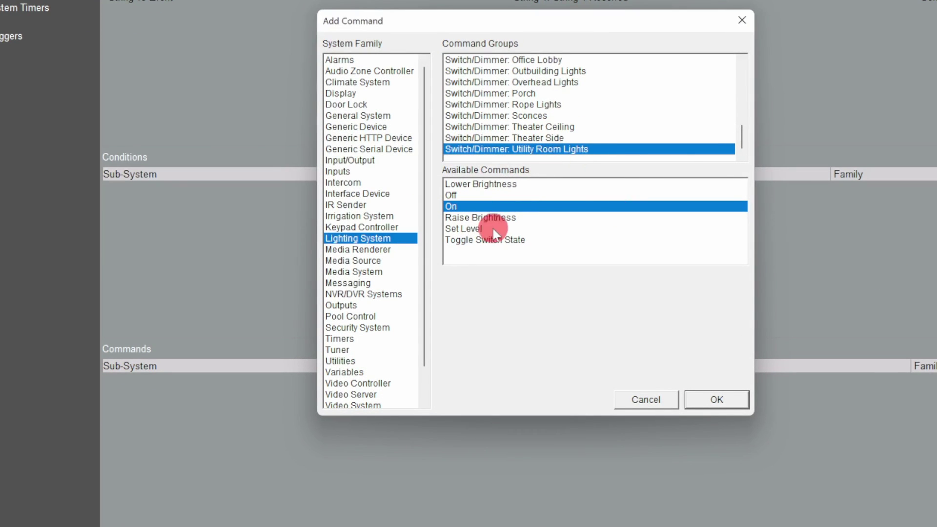
pyautogui.click(716, 401)
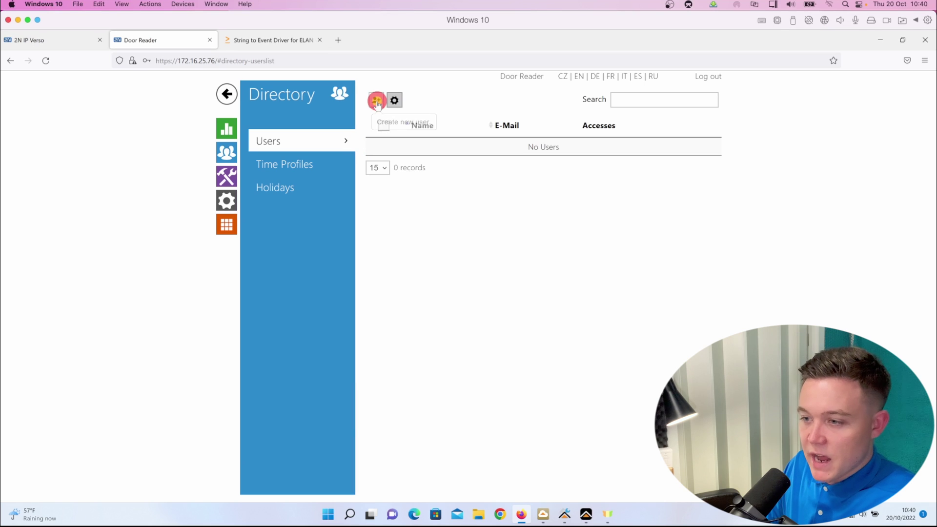
# Step: Create a new door reader user and enter the user's name
pyautogui.click(377, 101)
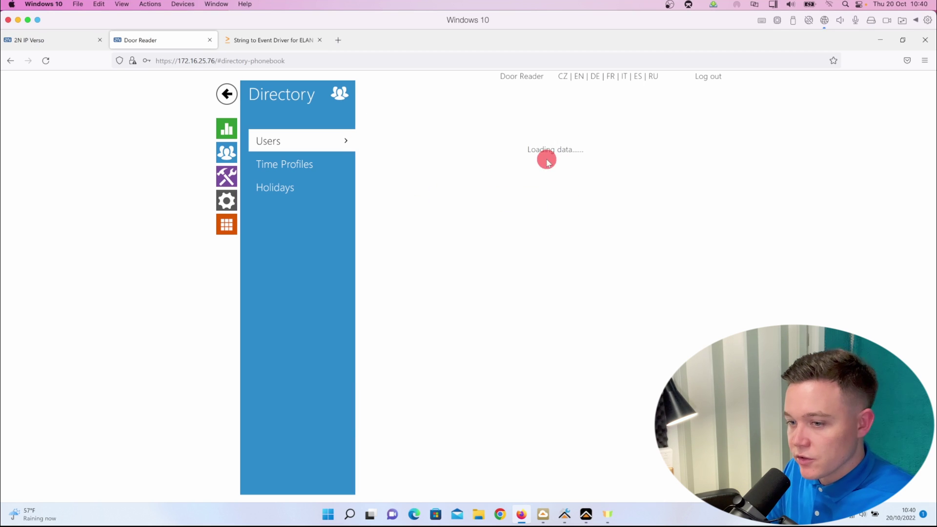
pyautogui.click(563, 139)
pyautogui.write('Tony')
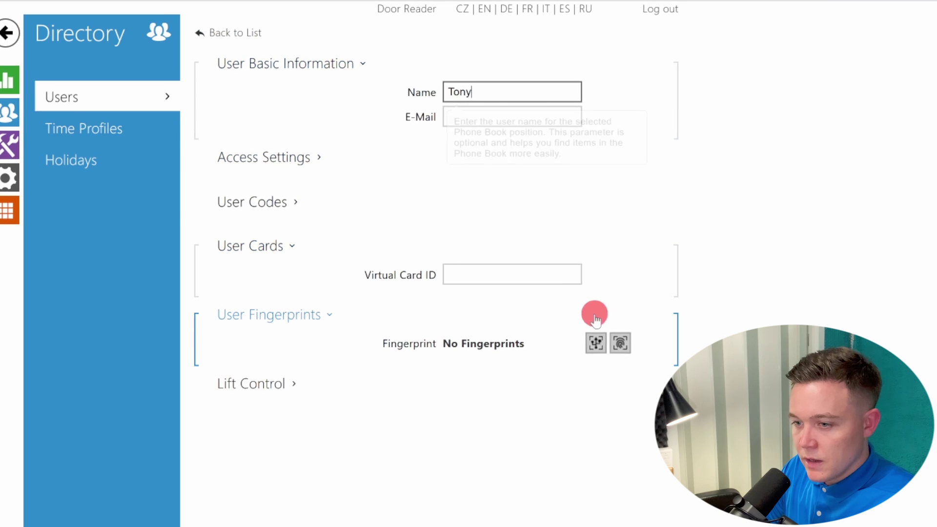
pyautogui.moveTo(404, 343); pyautogui.dragTo(538, 353)
pyautogui.click(558, 335)
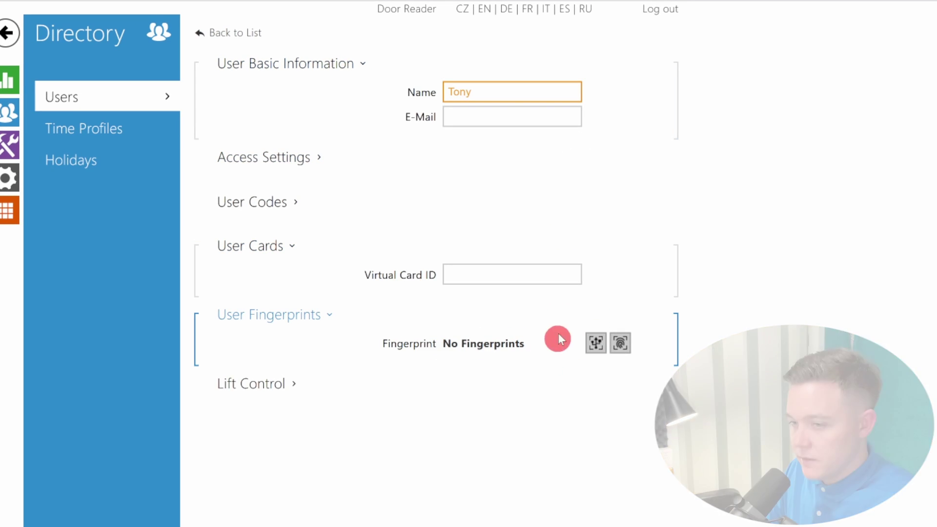
# Step: Enroll the user's right index fingerprint, save, and return to the user list
pyautogui.click(620, 345)
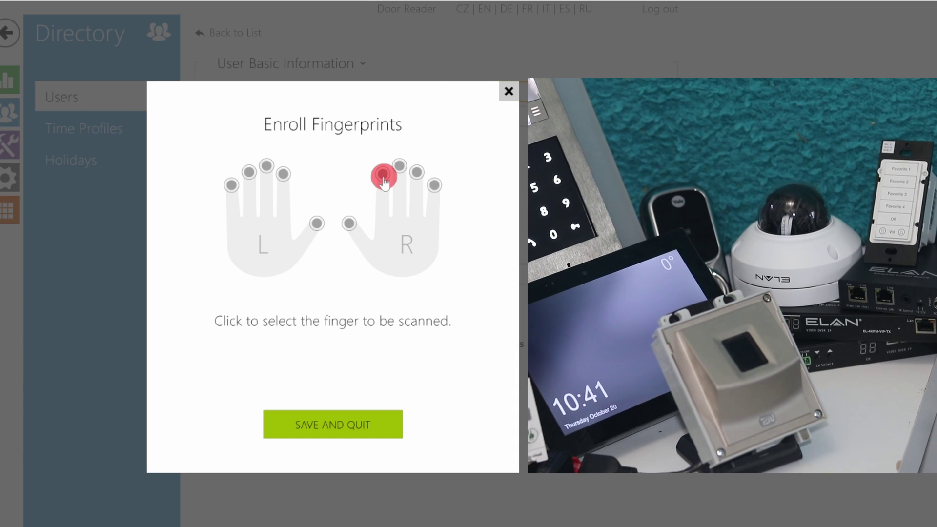
pyautogui.click(382, 174)
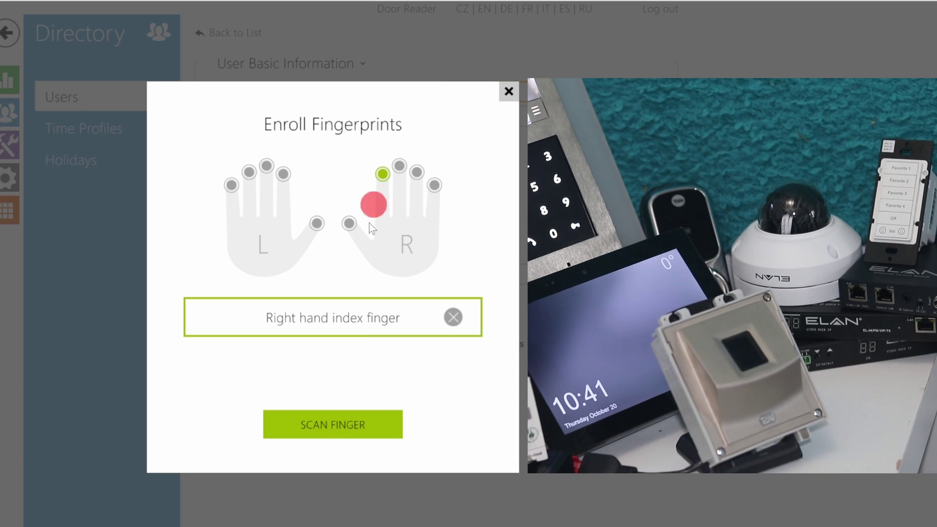
pyautogui.click(332, 432)
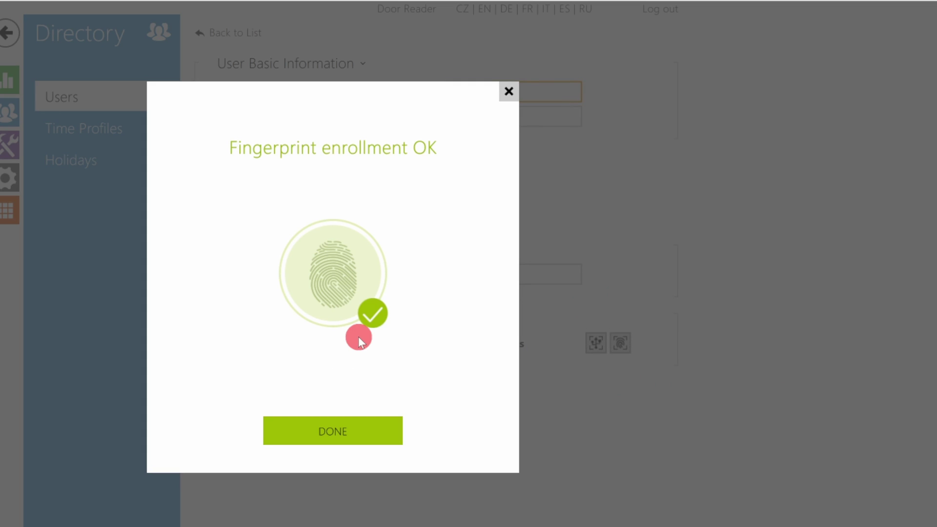
pyautogui.click(313, 438)
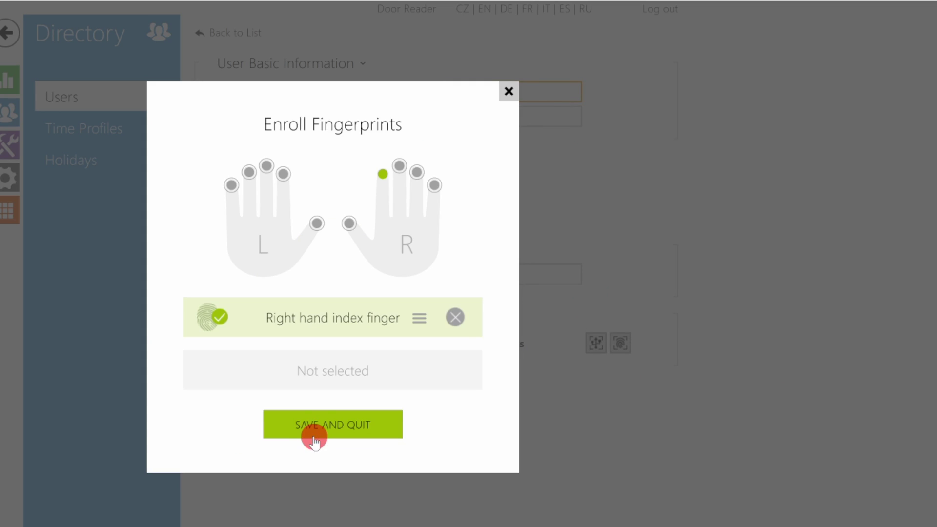
pyautogui.click(337, 429)
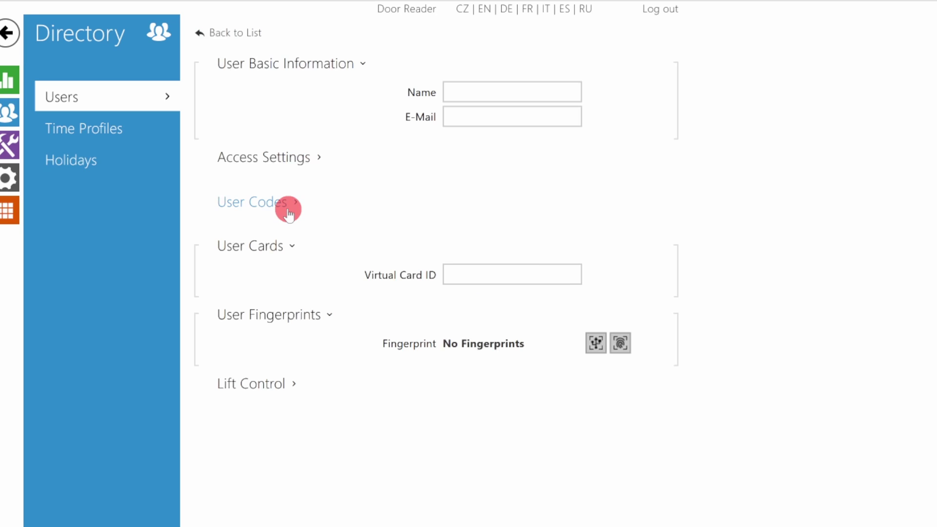
pyautogui.click(205, 33)
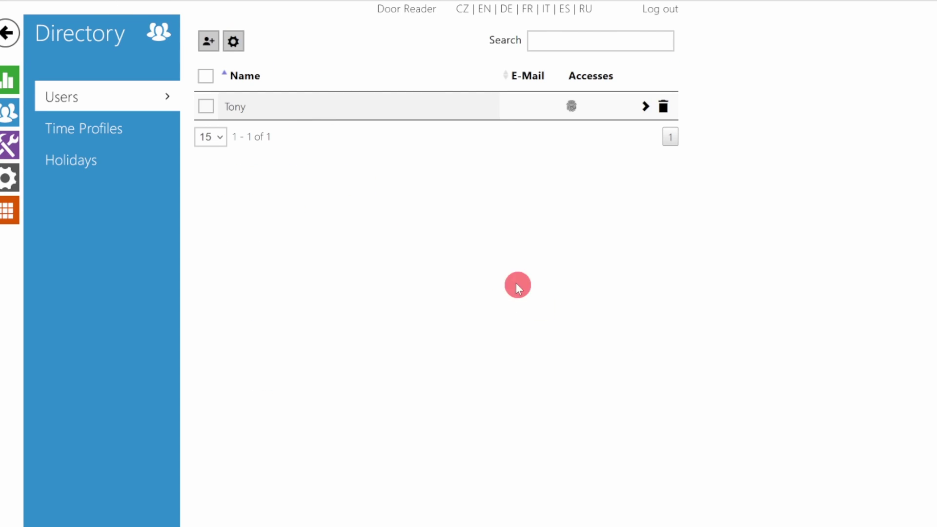
# Step: Add a second user with their name and enroll their right middle fingerprint
pyautogui.click(209, 40)
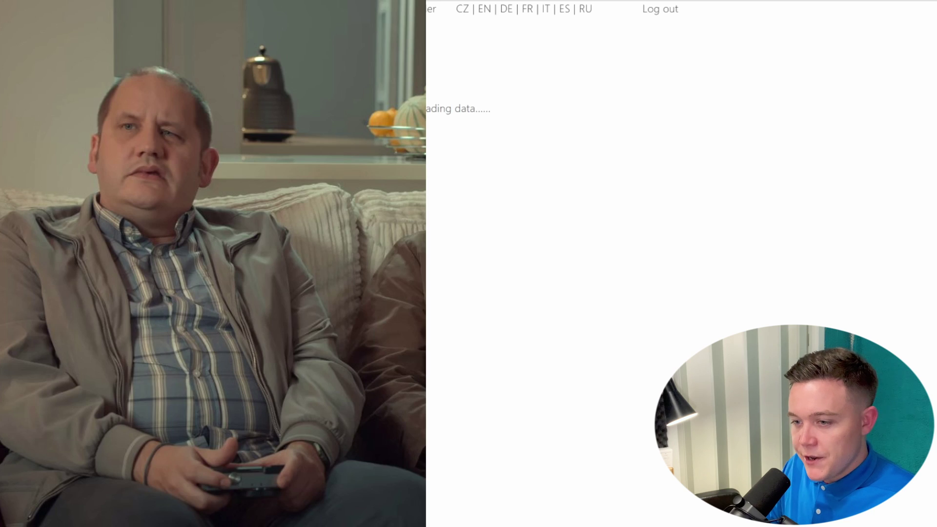
pyautogui.click(469, 94)
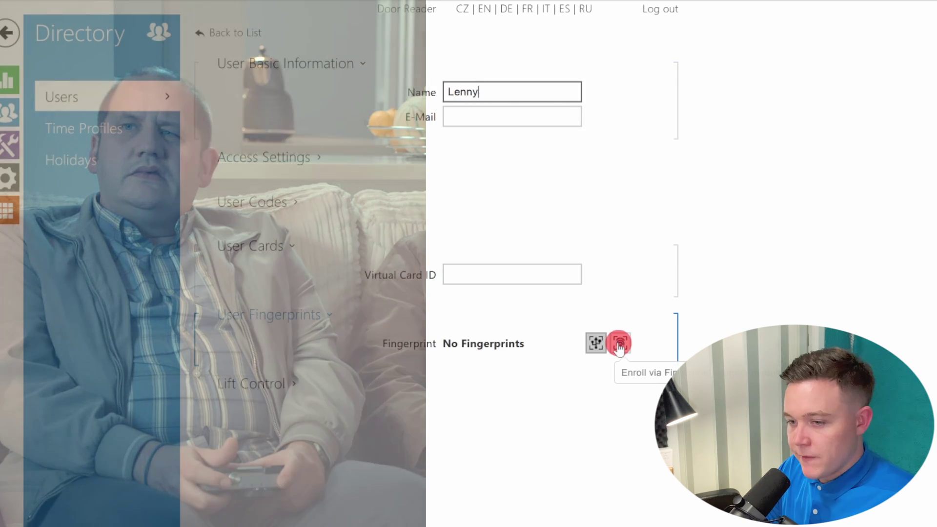
pyautogui.click(620, 343)
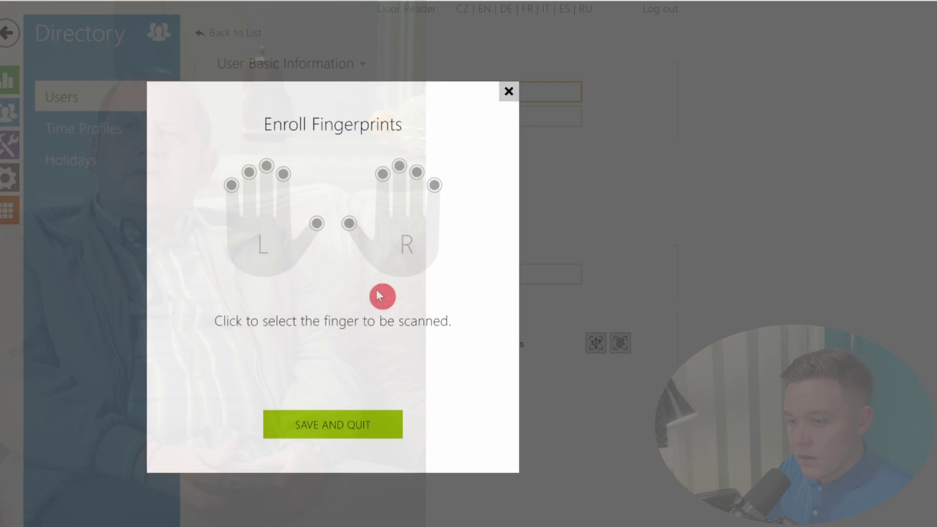
pyautogui.click(401, 167)
pyautogui.click(353, 423)
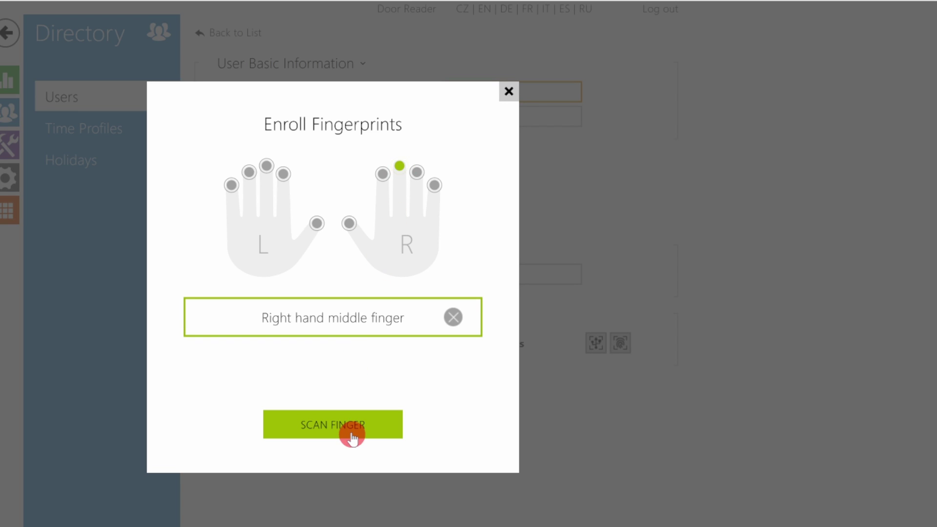
pyautogui.click(333, 426)
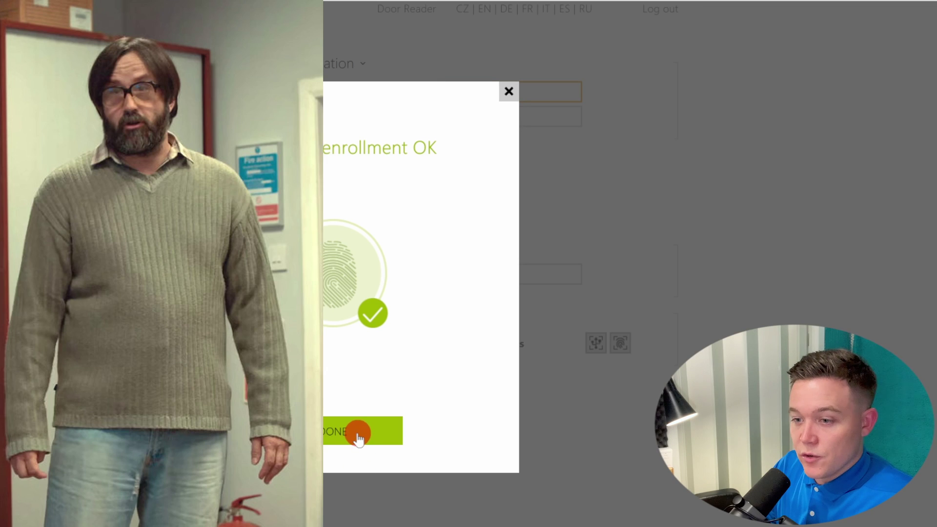
pyautogui.click(358, 436)
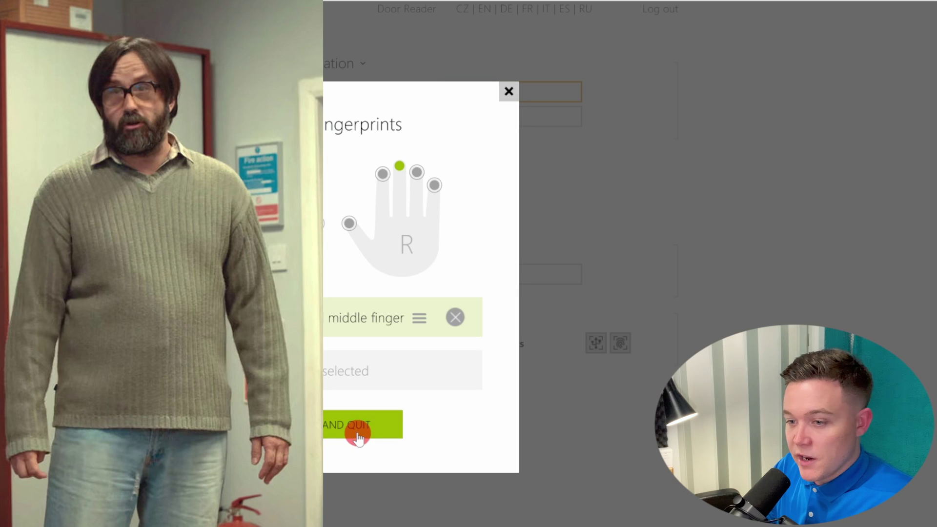
pyautogui.click(331, 432)
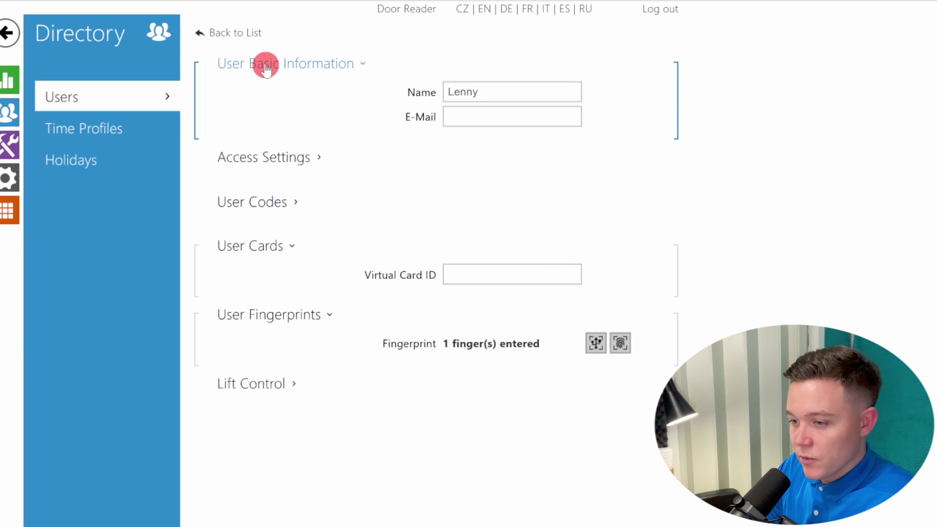
# Step: Add a third user with their full name and enroll their right little fingerprint
pyautogui.click(232, 32)
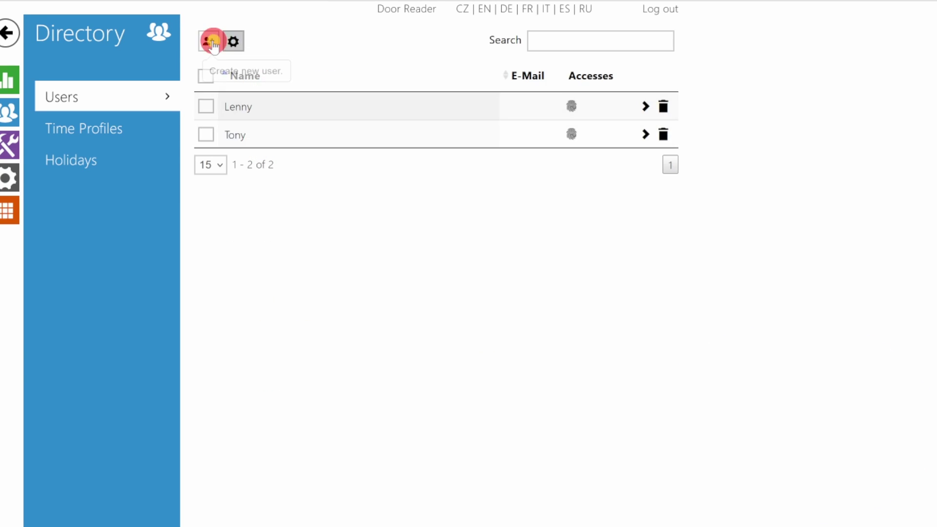
pyautogui.click(209, 41)
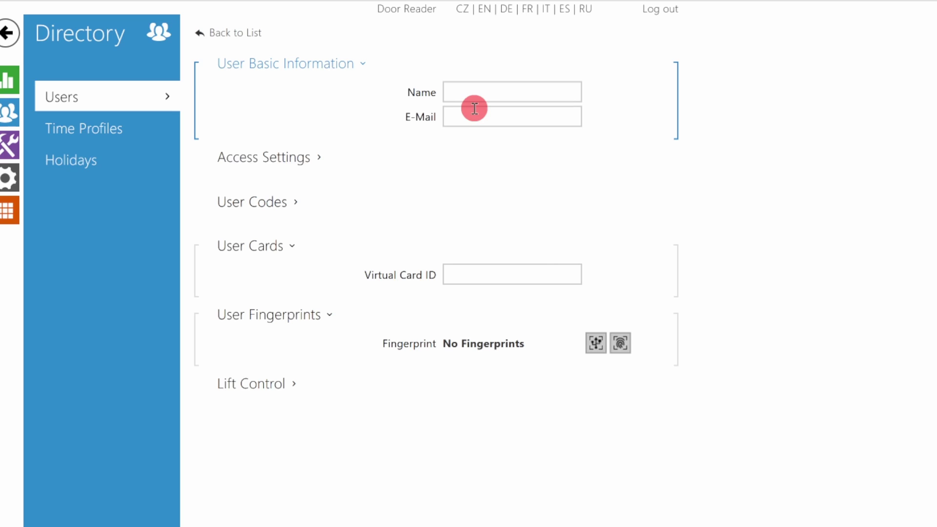
pyautogui.click(483, 93)
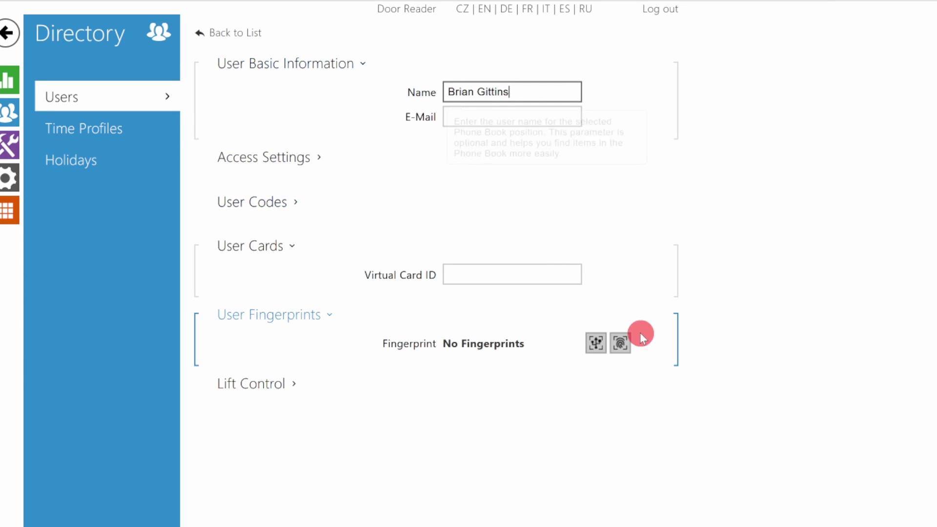
pyautogui.click(630, 347)
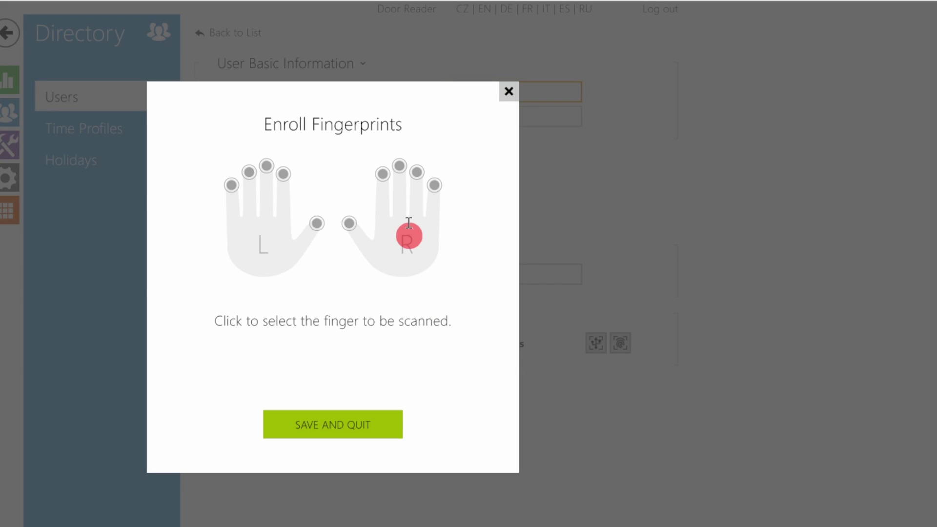
pyautogui.click(443, 189)
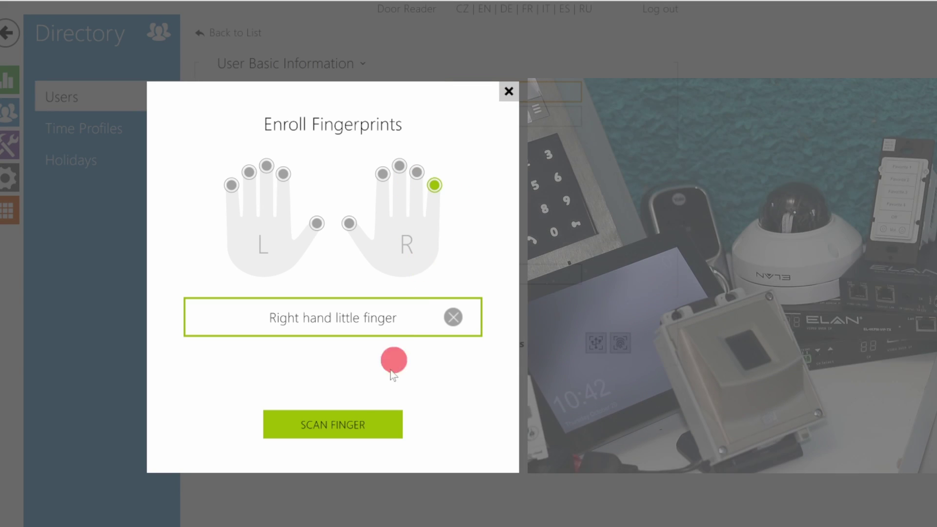
pyautogui.click(361, 417)
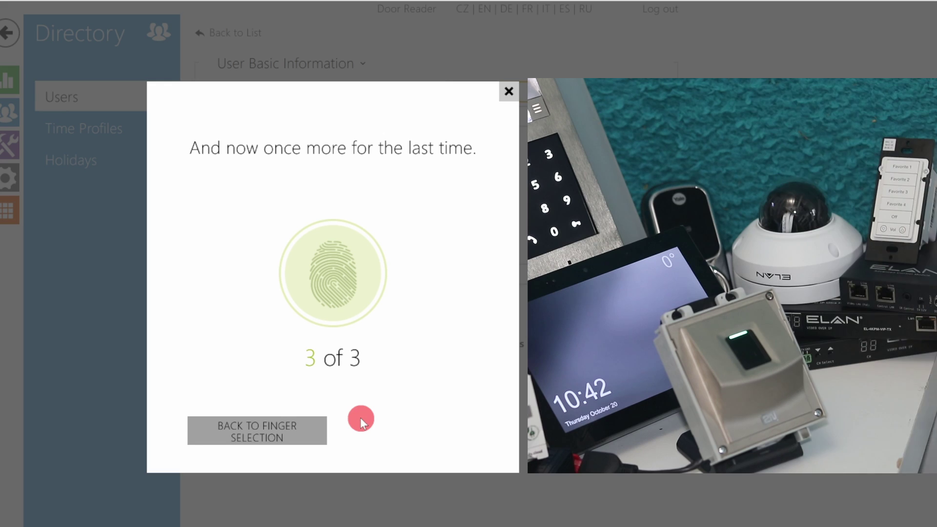
pyautogui.click(382, 425)
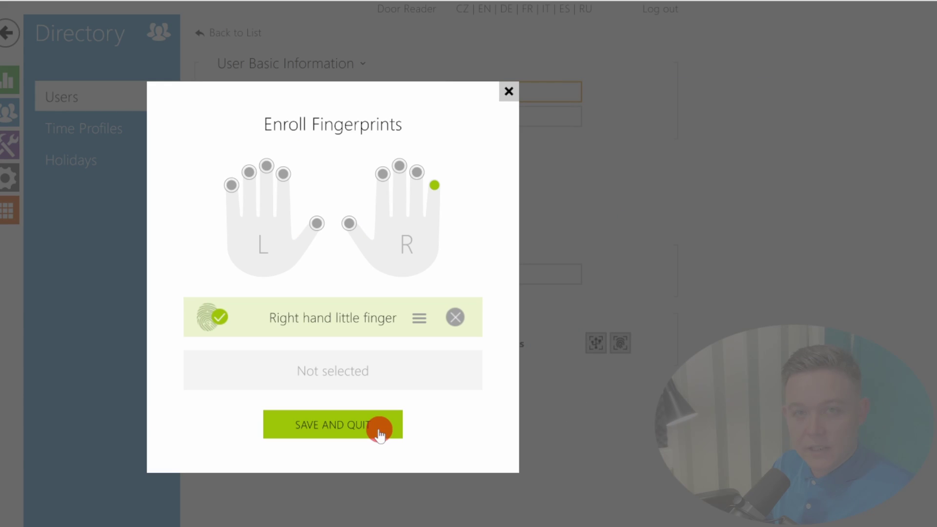
pyautogui.click(324, 423)
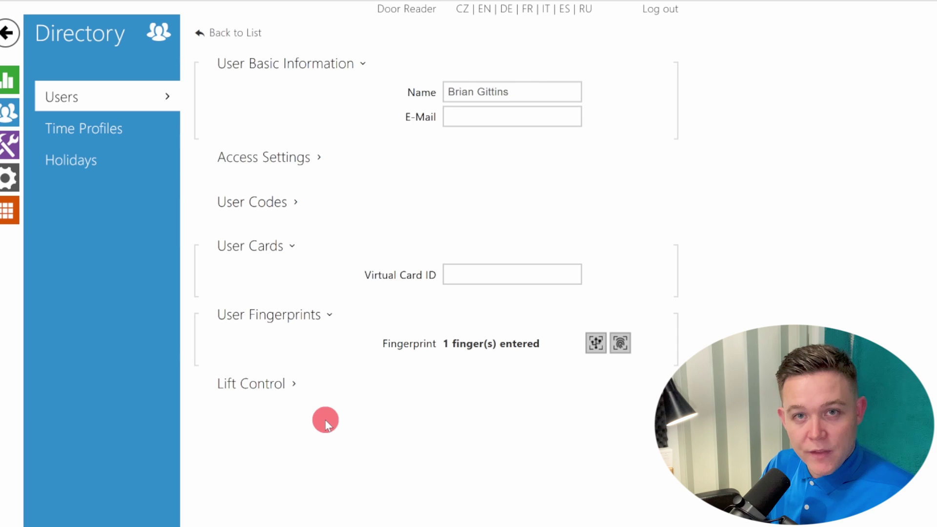
pyautogui.click(6, 155)
# Step: Open Function1 in the 2N Automation editor
pyautogui.click(90, 130)
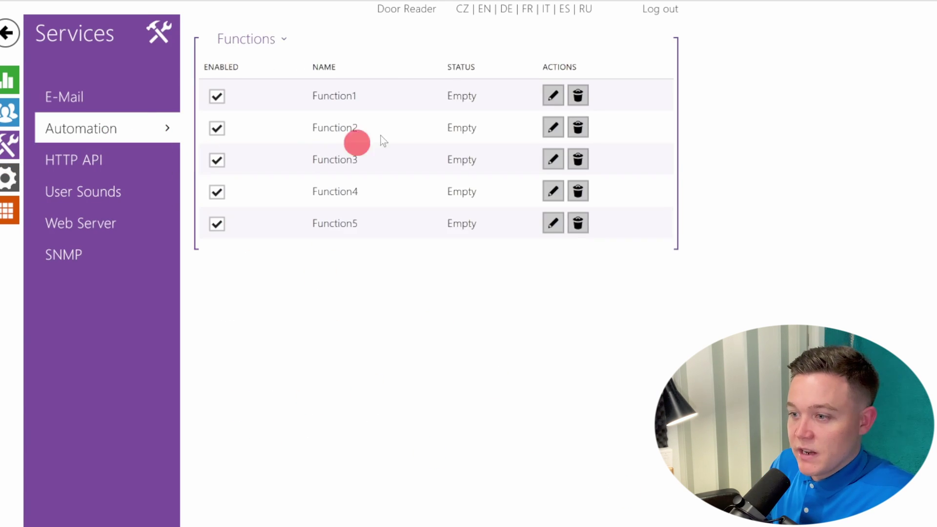
pyautogui.doubleClick(351, 98)
pyautogui.click(309, 98)
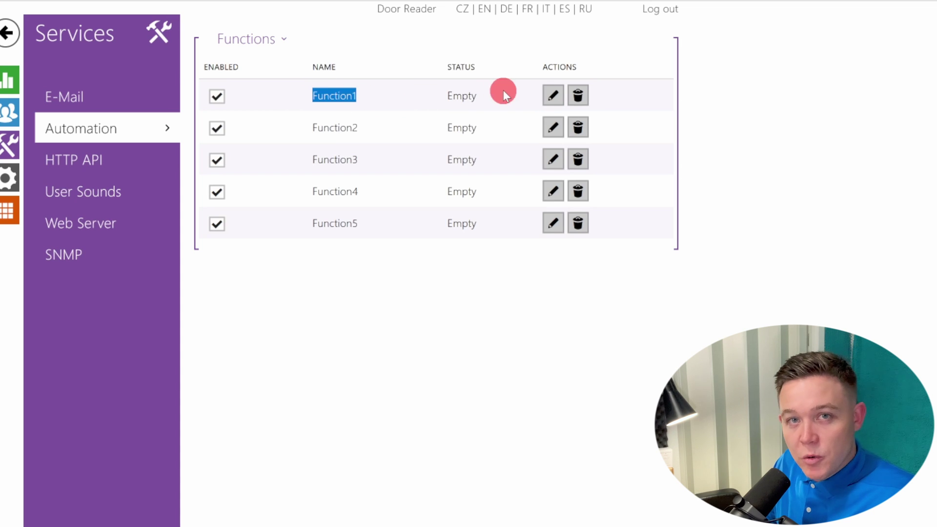
pyautogui.click(553, 95)
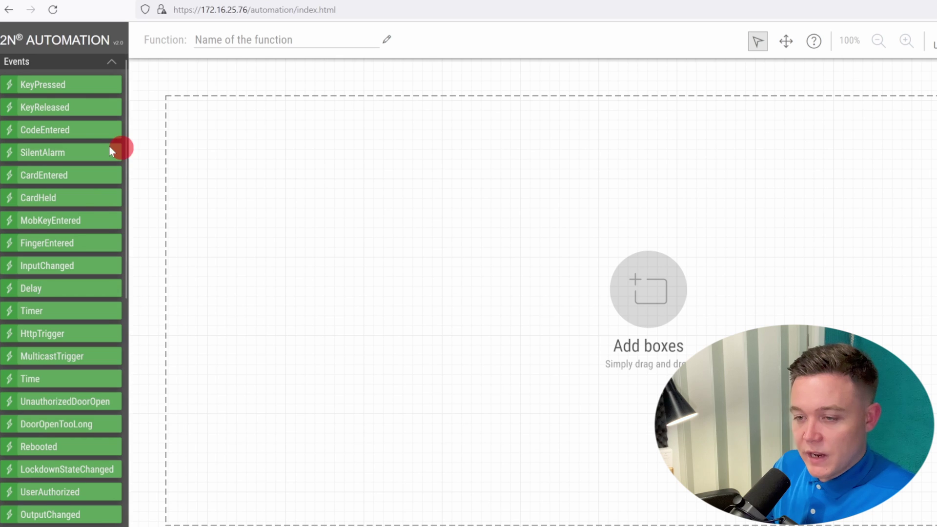
pyautogui.scroll(-3, 88, 213)
pyautogui.scroll(3, 87, 212)
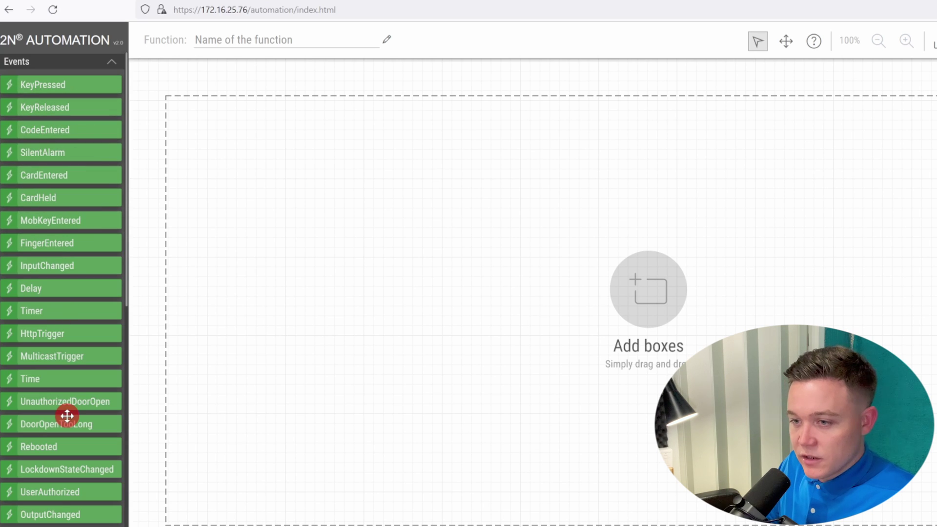
# Step: Place three UserAuthorized triggers, assigned to the first, second and third users
pyautogui.moveTo(90, 479); pyautogui.dragTo(197, 143)
pyautogui.click(184, 153)
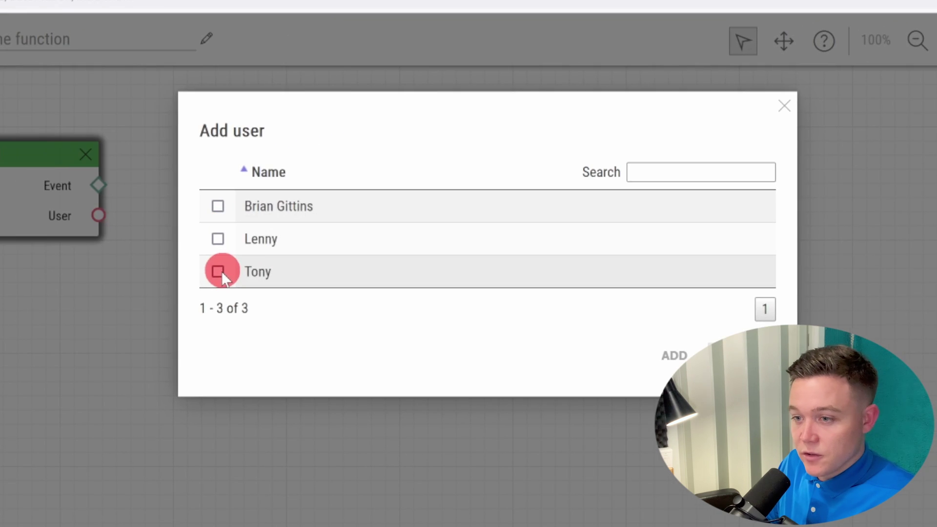
pyautogui.click(393, 203)
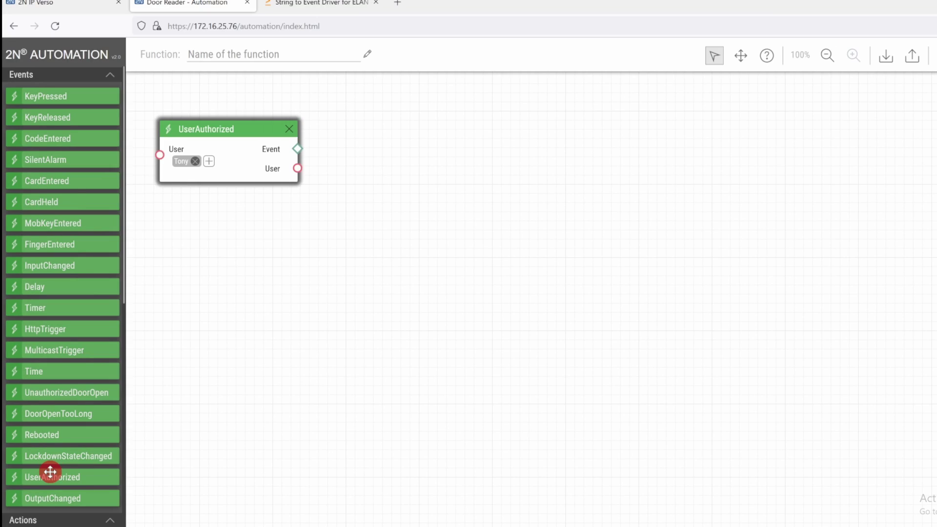
pyautogui.moveTo(50, 472); pyautogui.dragTo(655, 125)
pyautogui.click(631, 157)
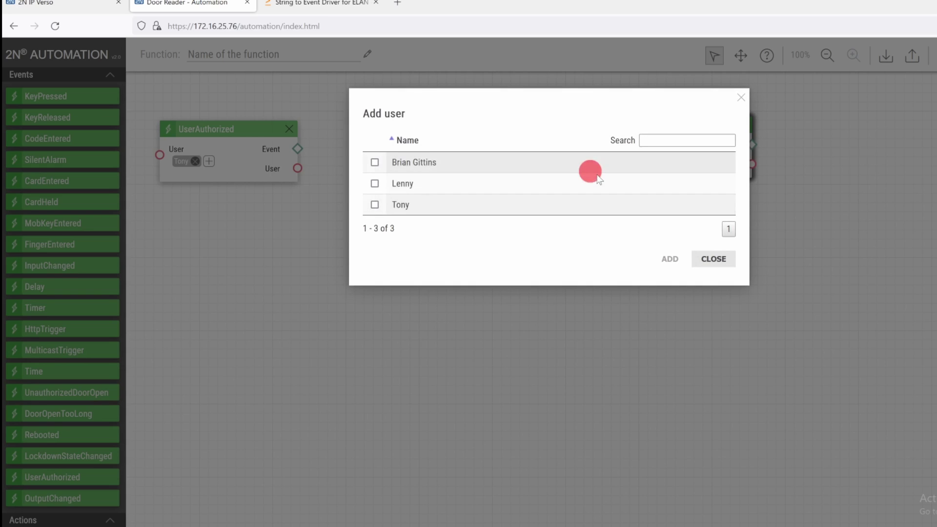
pyautogui.click(375, 183)
pyautogui.click(667, 257)
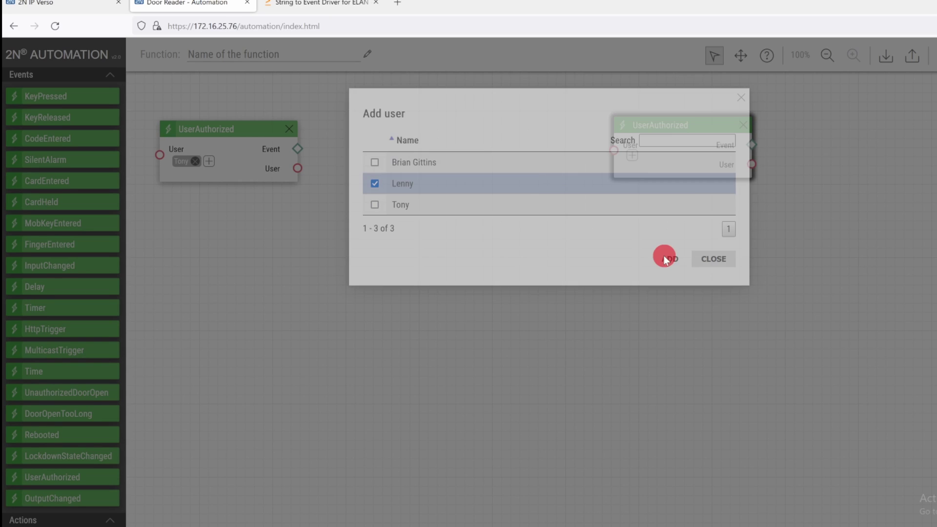
pyautogui.click(13, 433)
pyautogui.moveTo(61, 482); pyautogui.dragTo(469, 356)
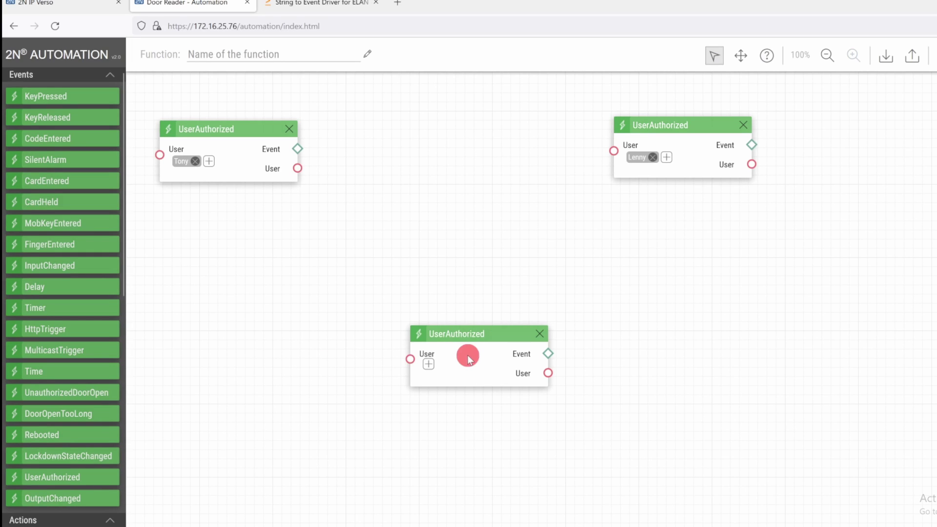
pyautogui.click(428, 364)
pyautogui.click(386, 163)
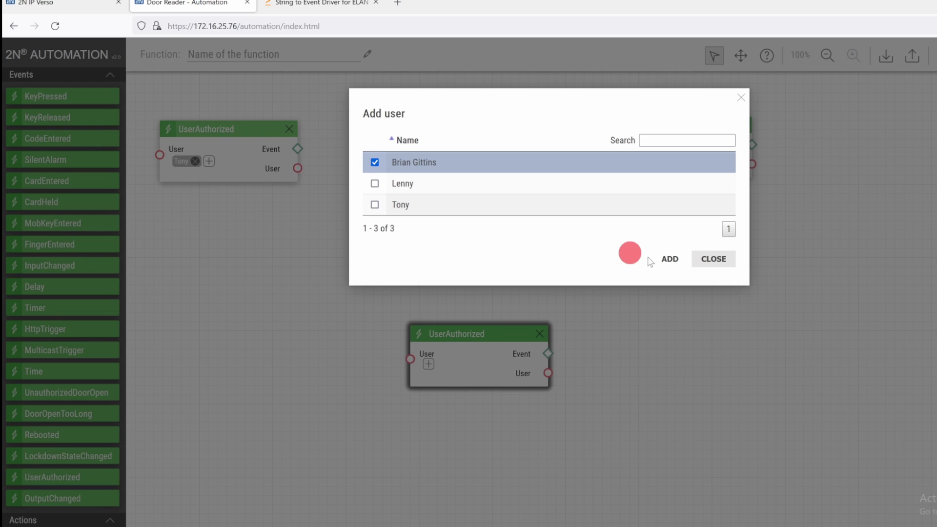
pyautogui.click(666, 258)
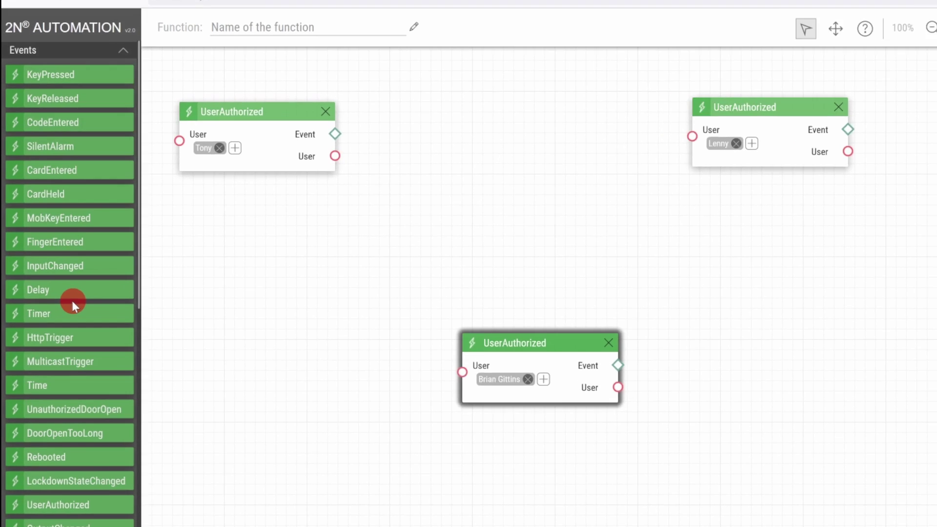
# Step: Add three SendHttpRequest actions and wire user triggers' Event outputs to them
pyautogui.scroll(-5, 69, 301)
pyautogui.scroll(-4, 99, 315)
pyautogui.moveTo(80, 219); pyautogui.dragTo(337, 191)
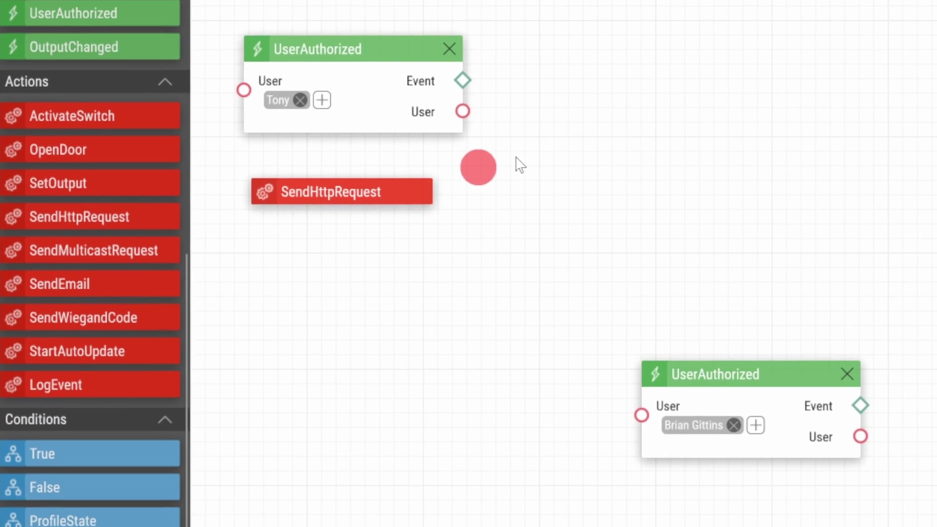
pyautogui.moveTo(520, 165); pyautogui.dragTo(606, 22)
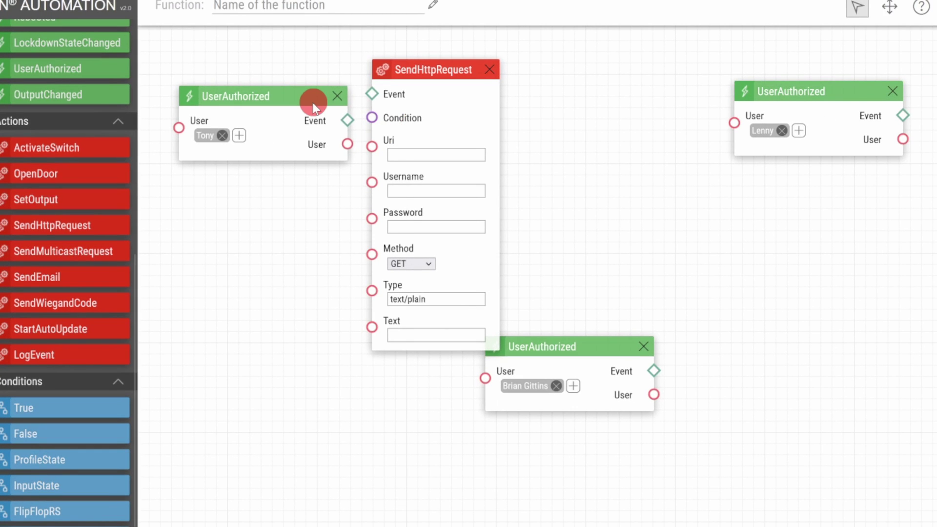
pyautogui.moveTo(348, 119); pyautogui.dragTo(376, 87)
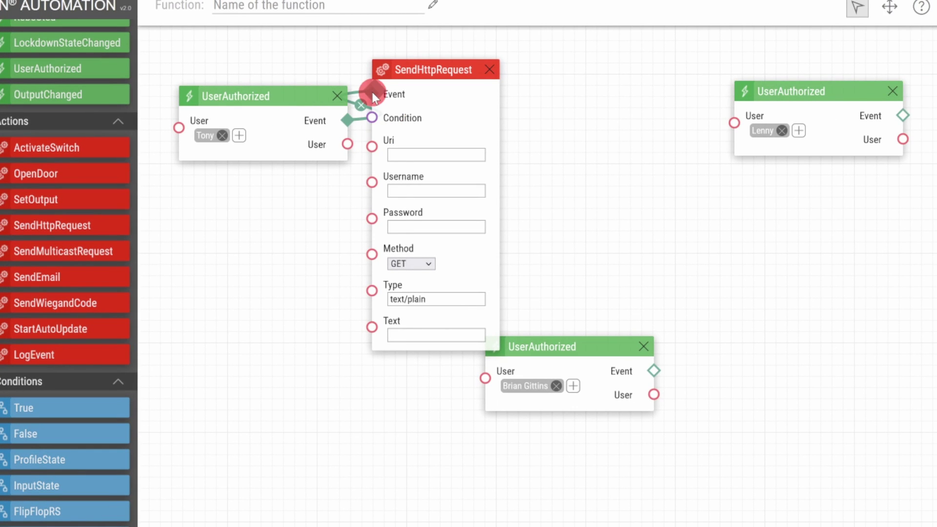
pyautogui.moveTo(22, 227); pyautogui.dragTo(739, 256)
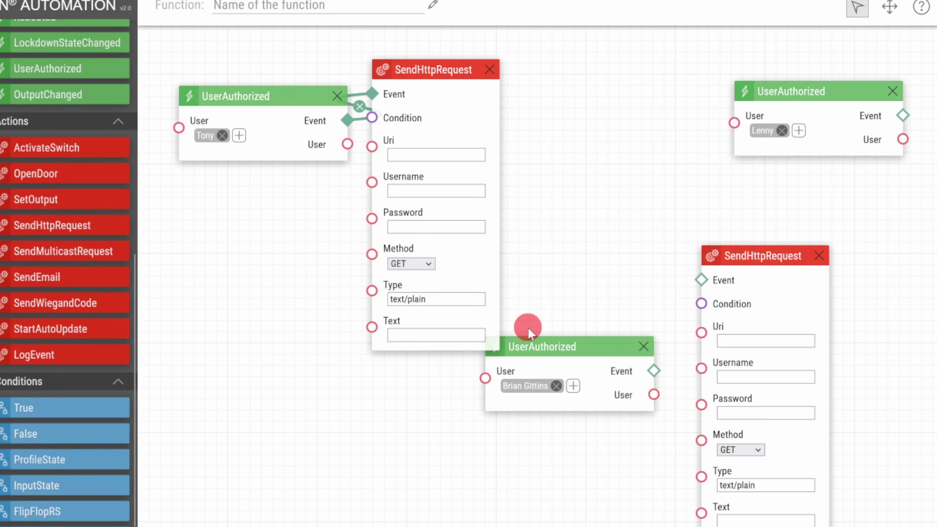
pyautogui.moveTo(612, 373); pyautogui.dragTo(699, 279)
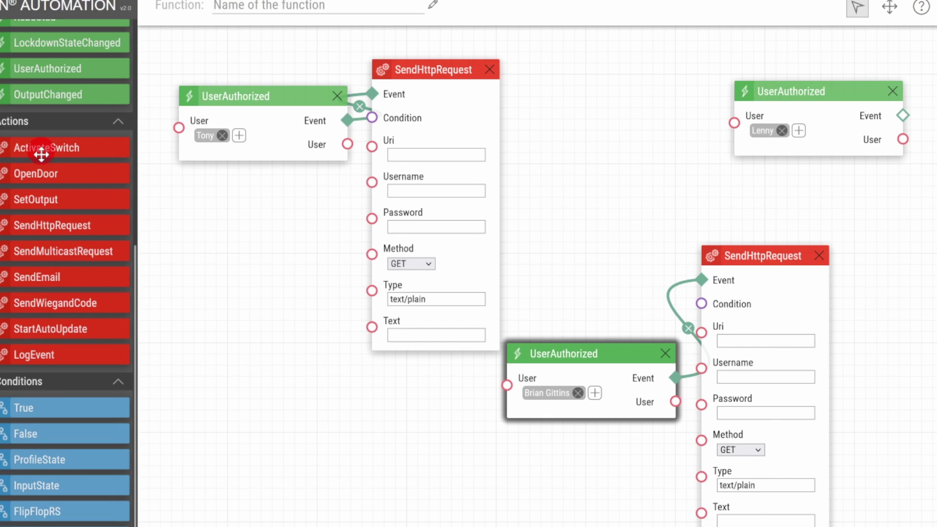
pyautogui.moveTo(57, 233); pyautogui.dragTo(839, 153)
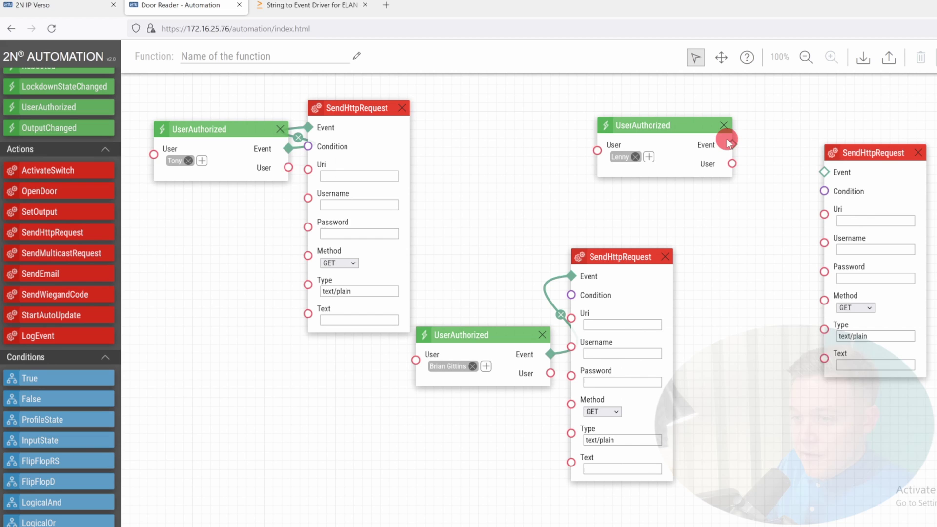
pyautogui.moveTo(755, 141); pyautogui.dragTo(862, 170)
pyautogui.click(326, 175)
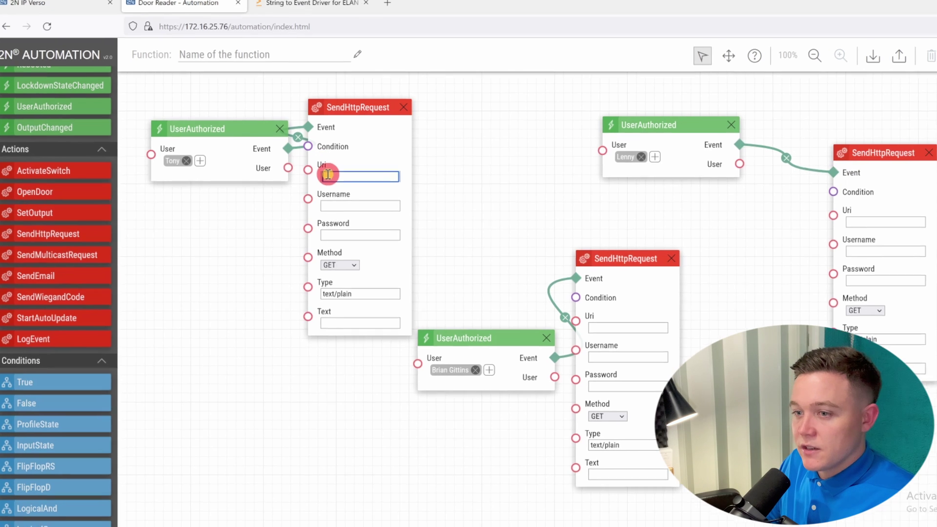
pyautogui.write('http://172.16.25.7:100')
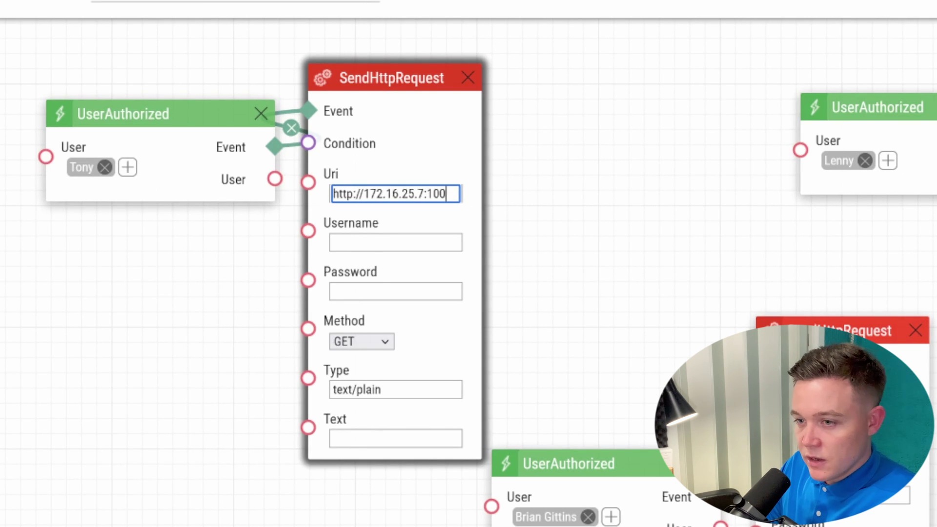
pyautogui.write('01/tony')
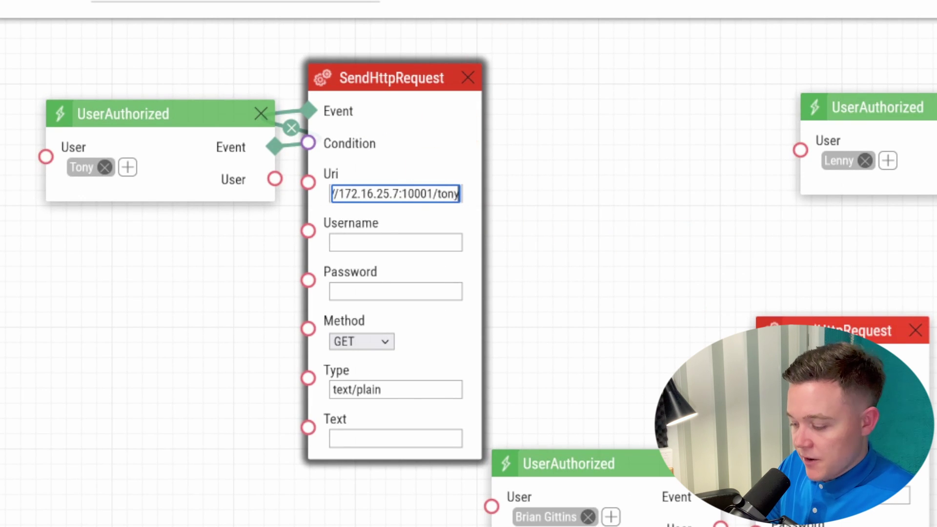
pyautogui.click(819, 447)
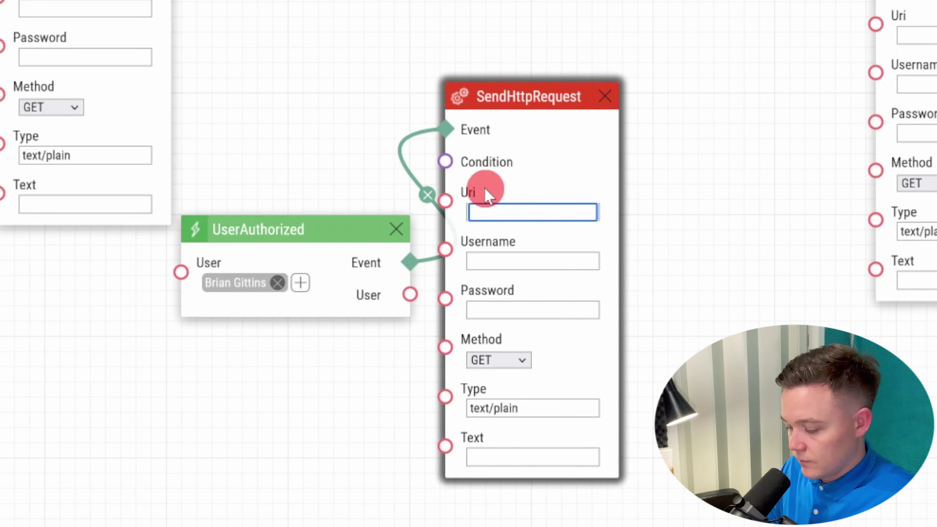
pyautogui.write('http://1')
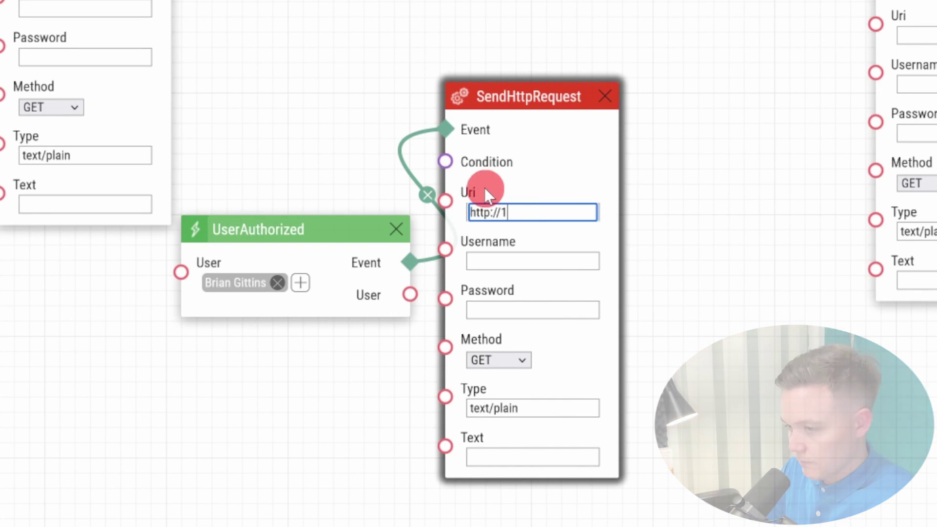
pyautogui.write('72.16.25.')
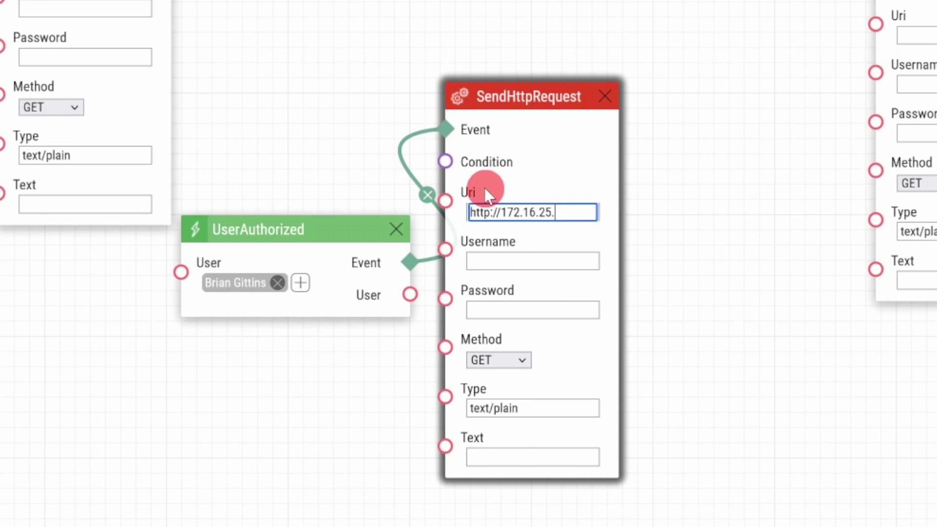
pyautogui.write('7:10001/brian')
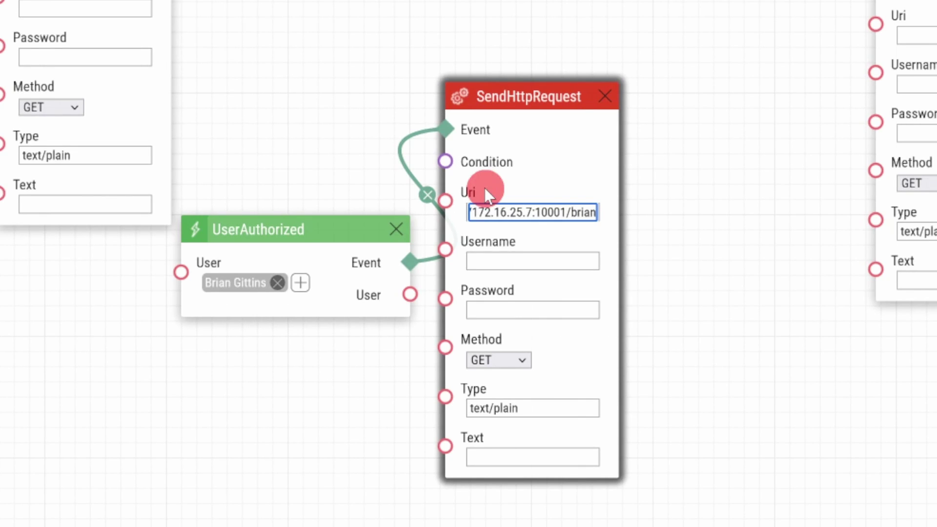
pyautogui.click(923, 36)
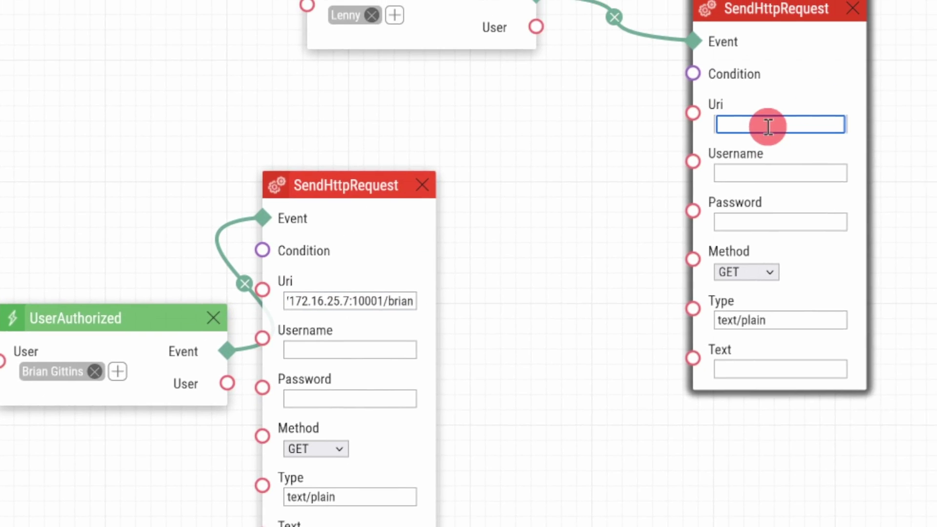
pyautogui.write('http://172.16.25.7:1000')
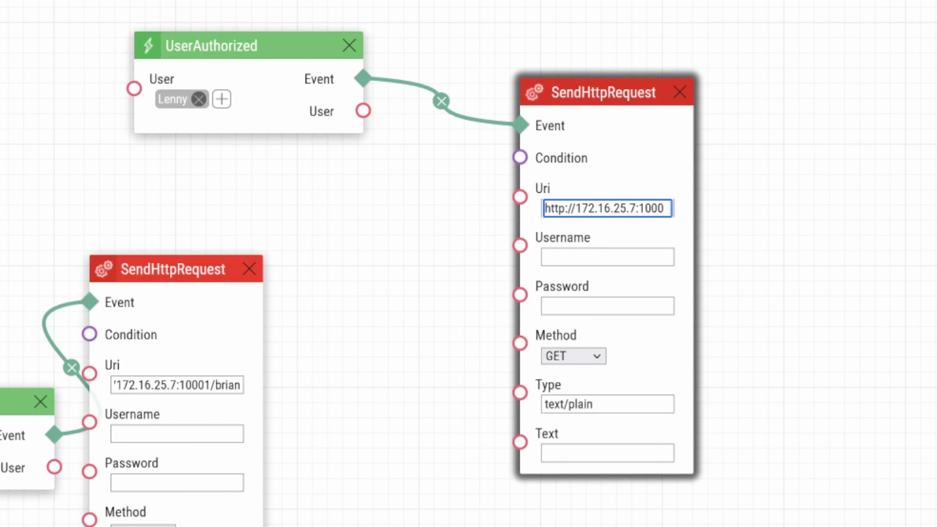
pyautogui.write('/lenny')
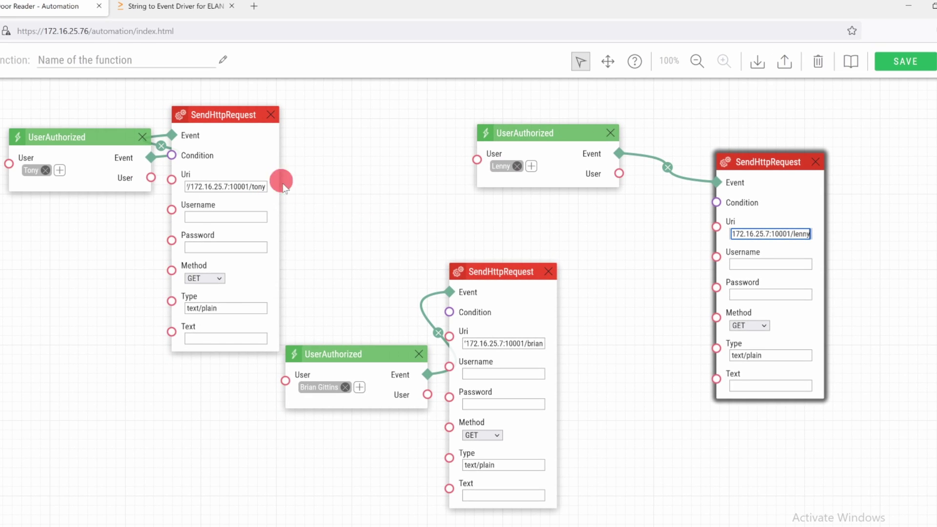
pyautogui.click(908, 62)
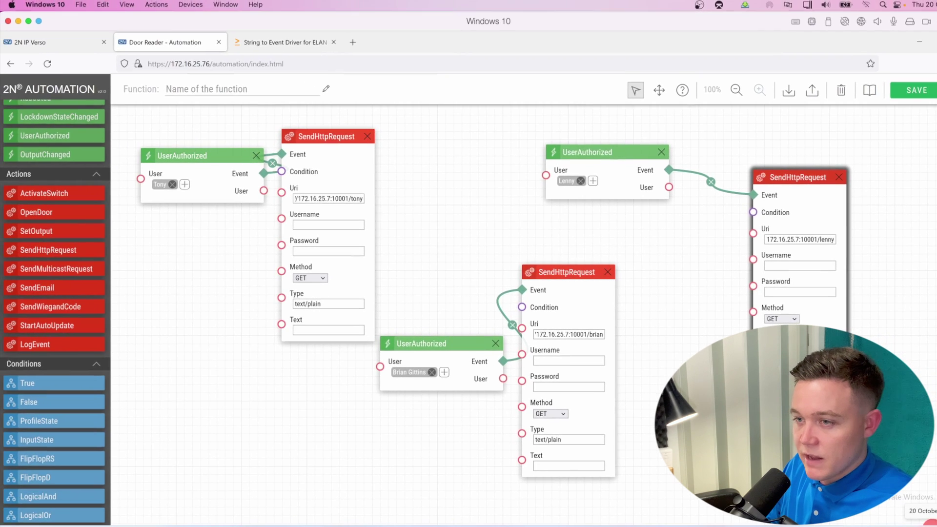
pyautogui.click(593, 526)
# Step: Overwrite Strings 1–3 with the users' lowercase first names and clear String 4
pyautogui.click(19, 248)
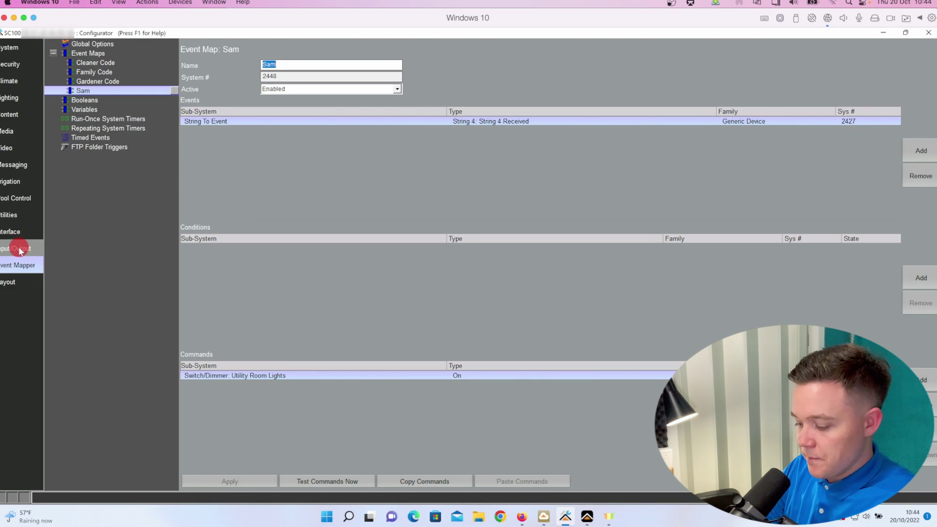
pyautogui.click(100, 119)
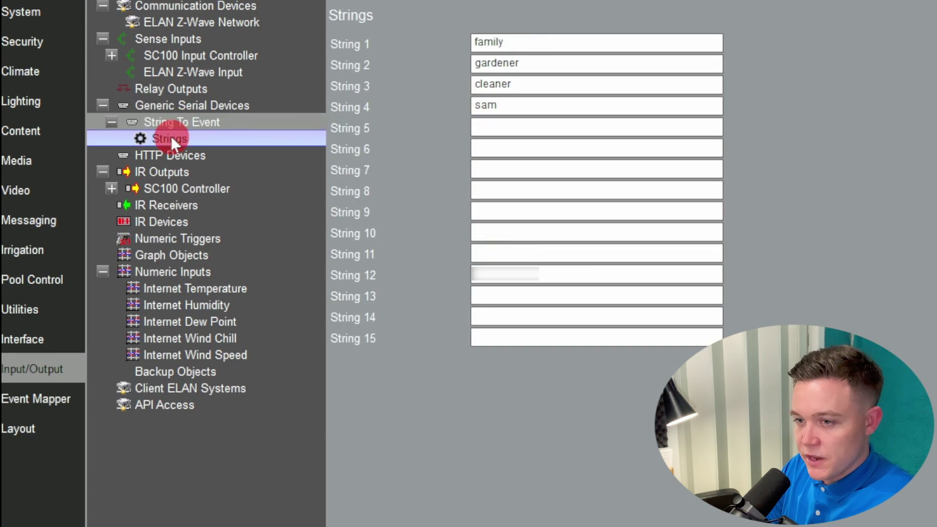
pyautogui.write('tony')
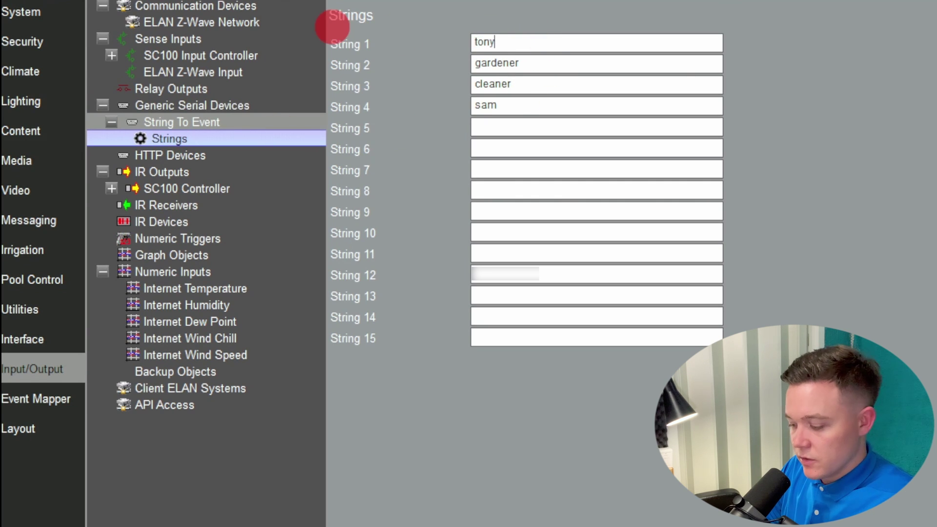
pyautogui.press('Tab')
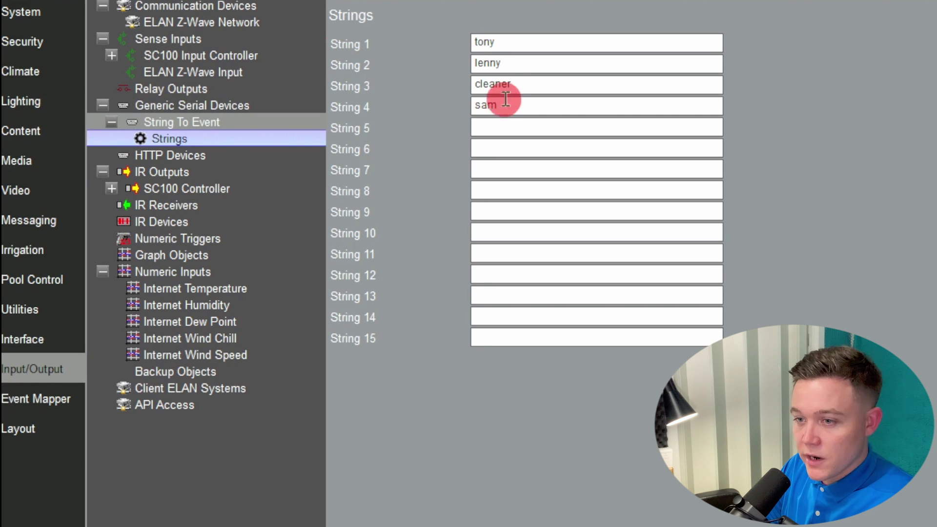
pyautogui.moveTo(512, 84); pyautogui.dragTo(480, 84)
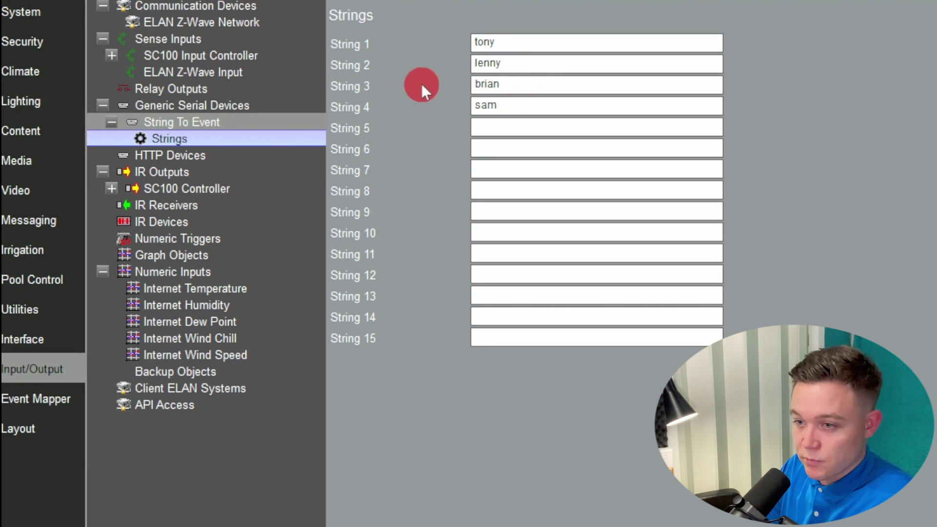
pyautogui.moveTo(534, 108); pyautogui.dragTo(349, 93)
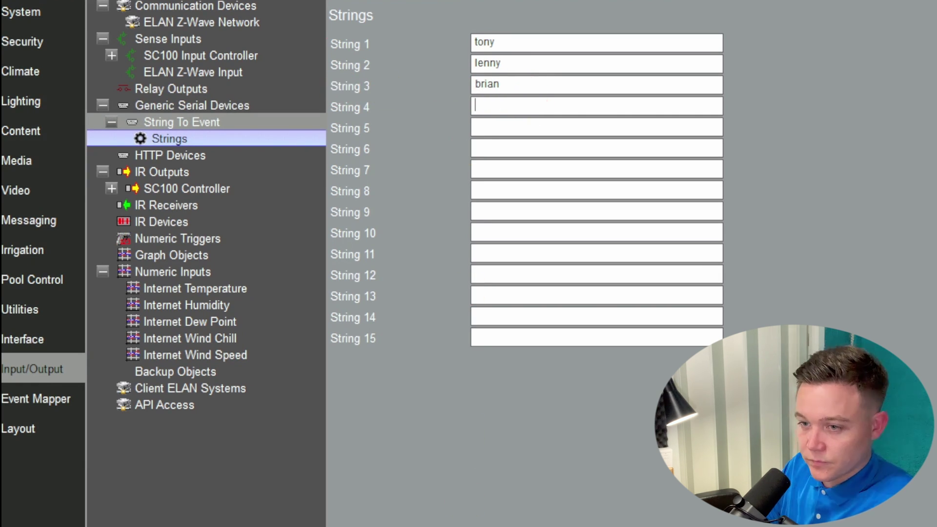
pyautogui.click(549, 113)
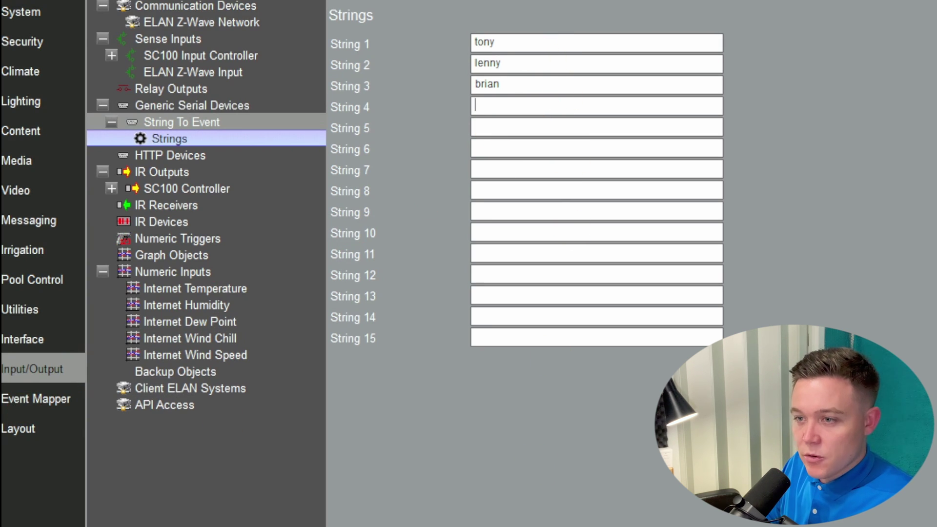
pyautogui.click(44, 230)
# Step: Add a Tony Code push message reading 'Tony has entered the building <TIME> <DATE>'
pyautogui.rightClick(190, 173)
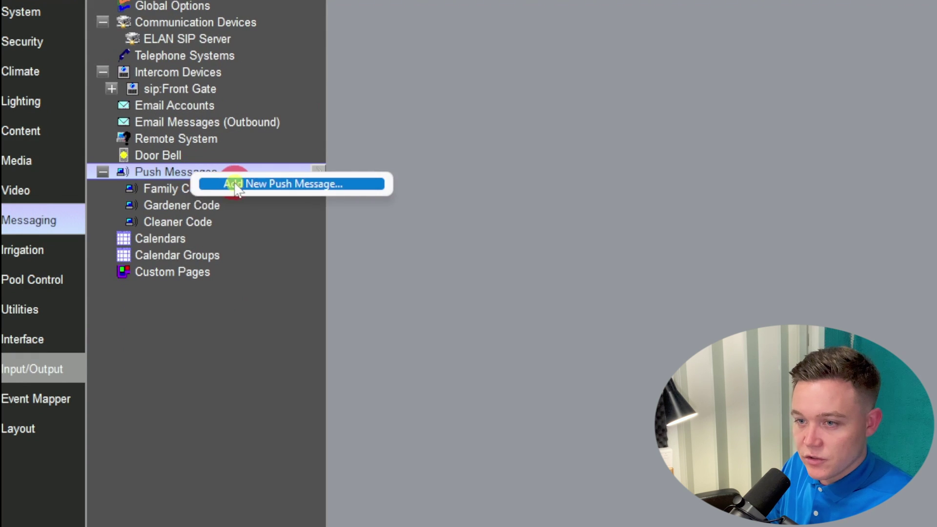
pyautogui.click(242, 181)
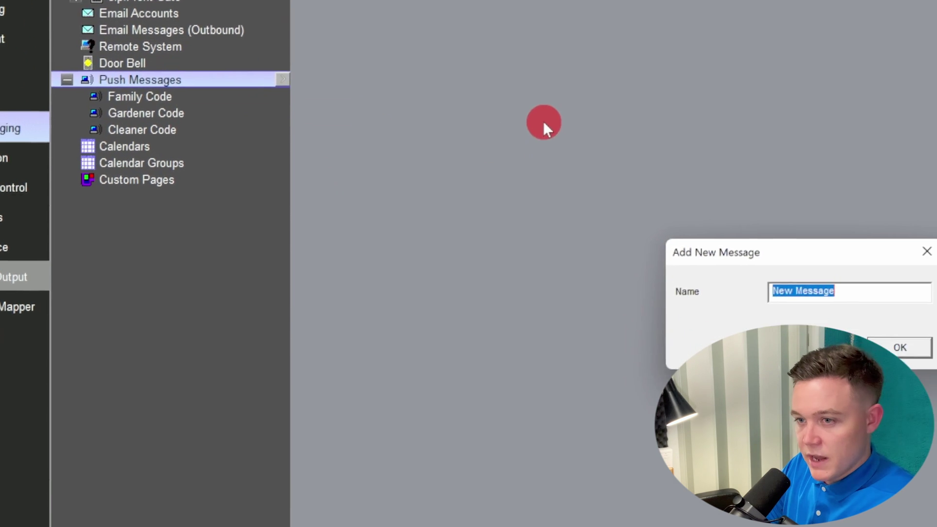
pyautogui.write('Tony')
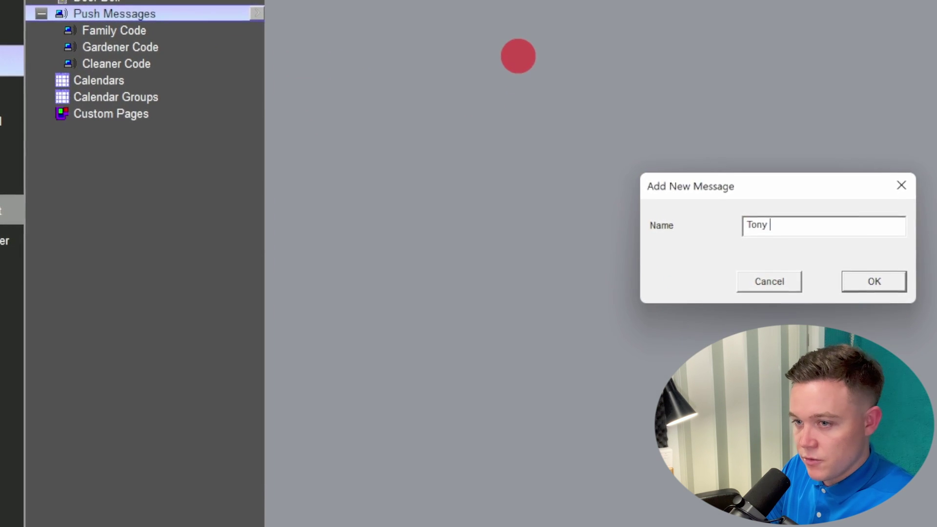
pyautogui.write(' Code')
pyautogui.press('Return')
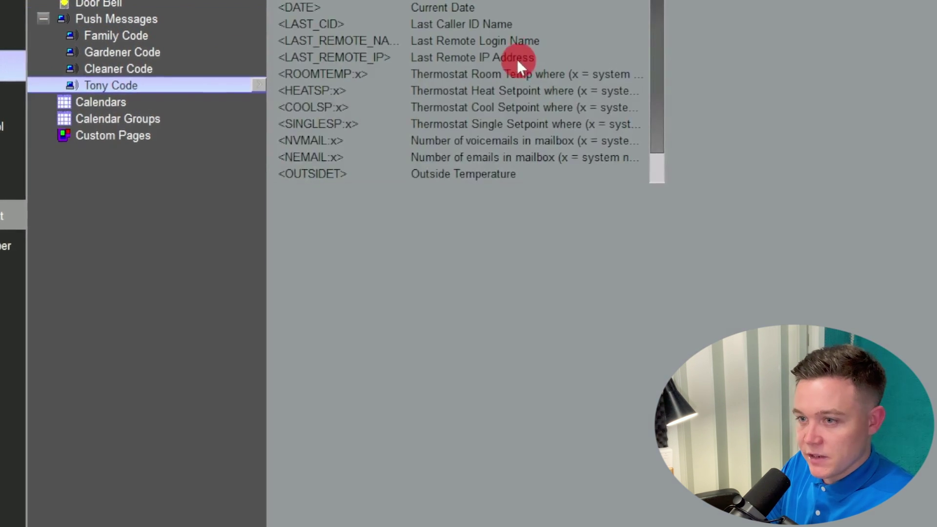
pyautogui.write('Tony has en')
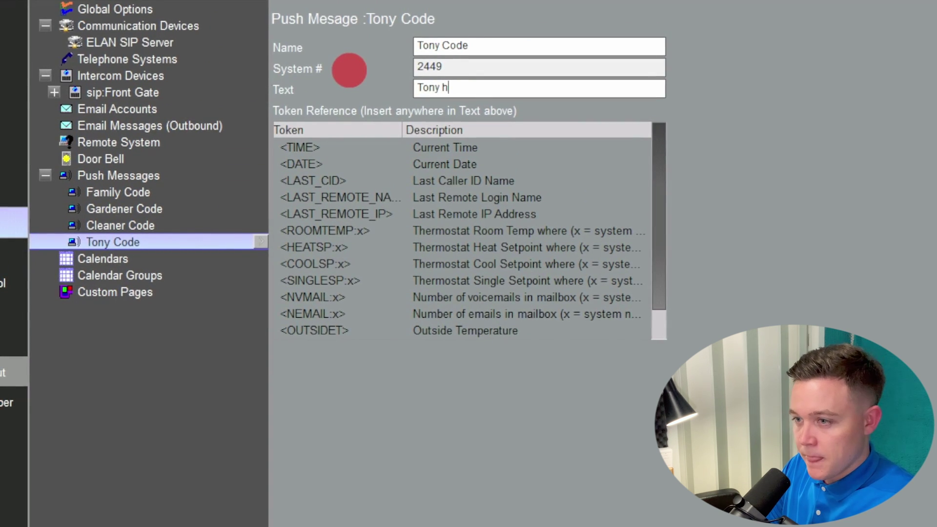
pyautogui.write('tered the building')
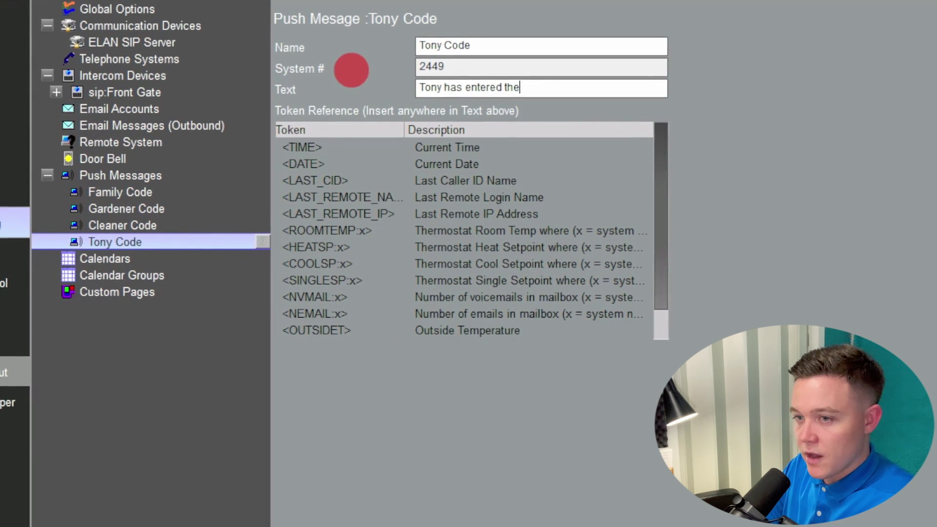
pyautogui.write(' <TIME> <')
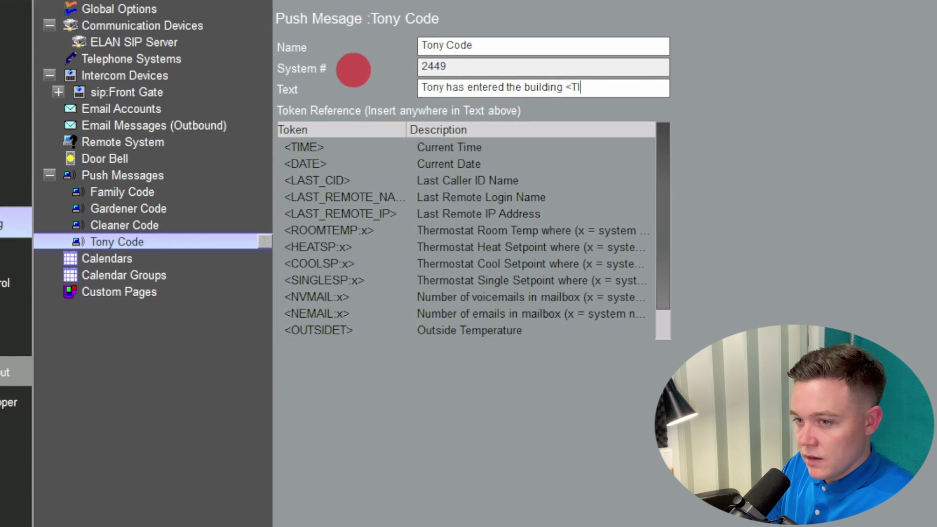
pyautogui.write('DATe')
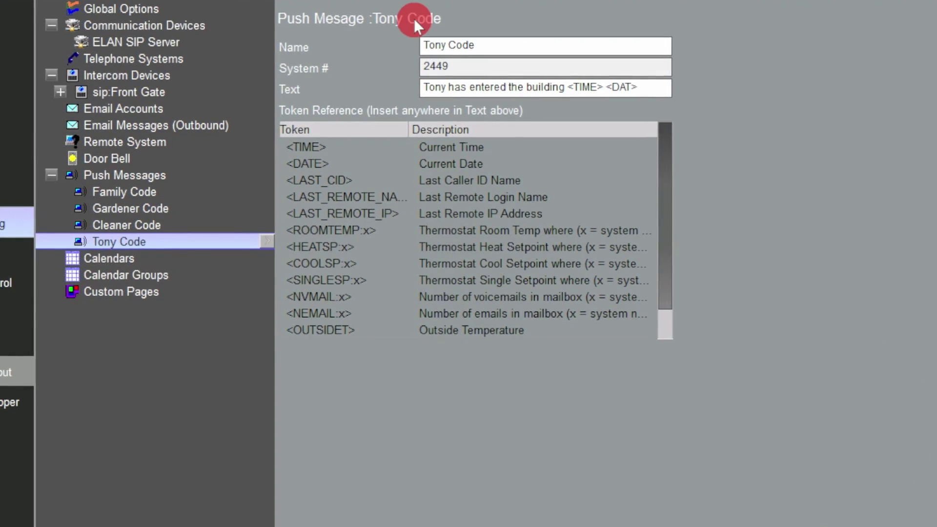
pyautogui.press('BackSpace')
pyautogui.write('E>')
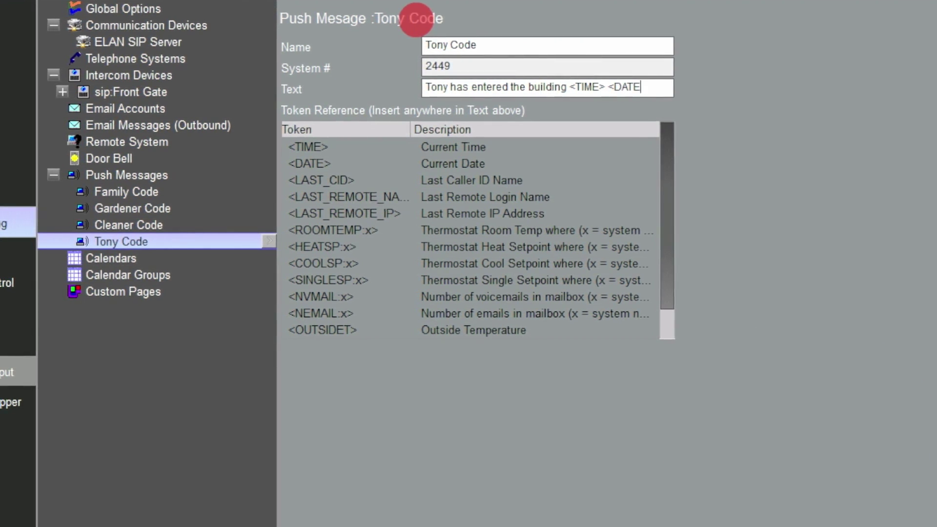
# Step: Add a Lenny Code push message whose text begins 'Lenny has'
pyautogui.rightClick(149, 174)
pyautogui.click(169, 180)
pyautogui.write('Lenny Code')
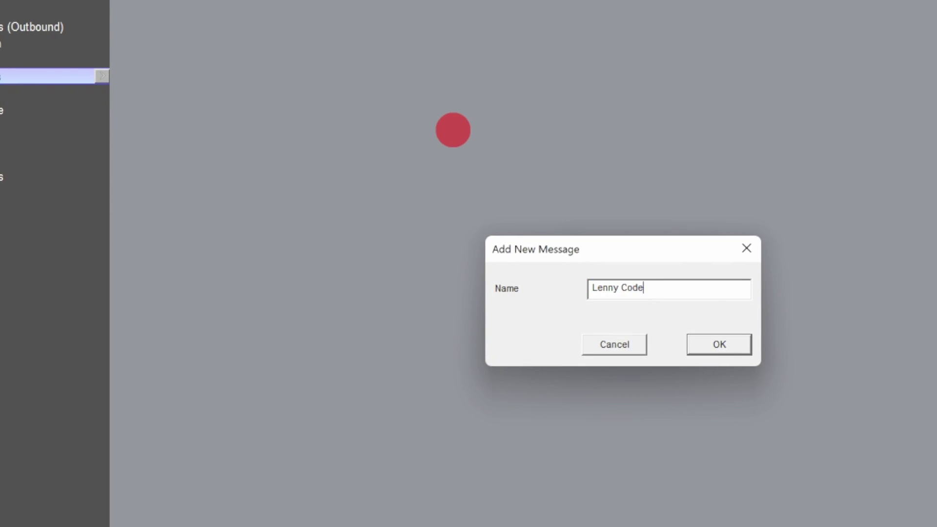
pyautogui.press('Return')
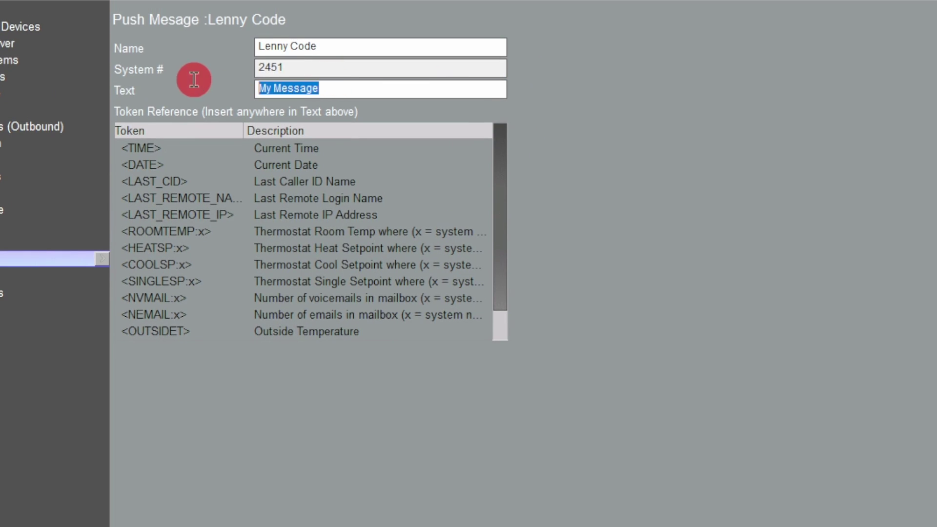
pyautogui.write('Lenny has entered the building <TIME> <DATE>')
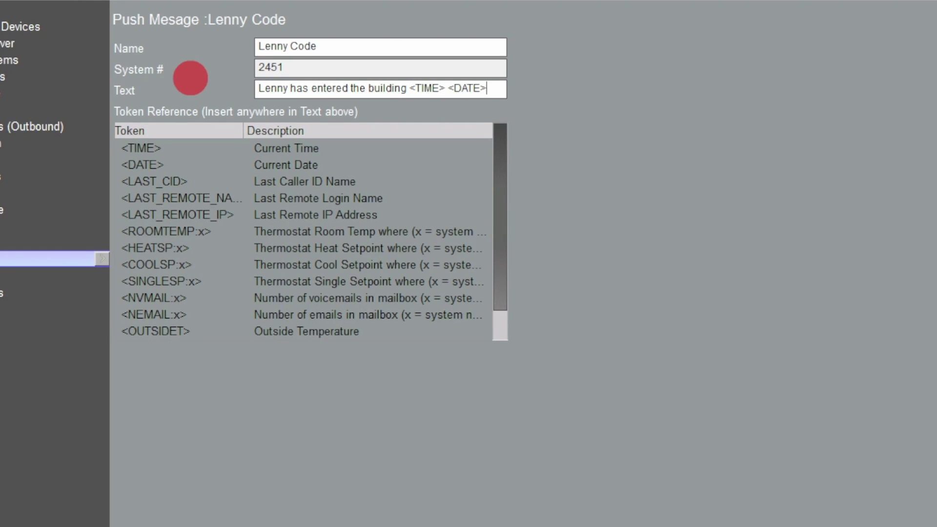
# Step: Add a Brian Code push message with text 'Watch out, Brians about! <TIME> <'
pyautogui.rightClick(38, 176)
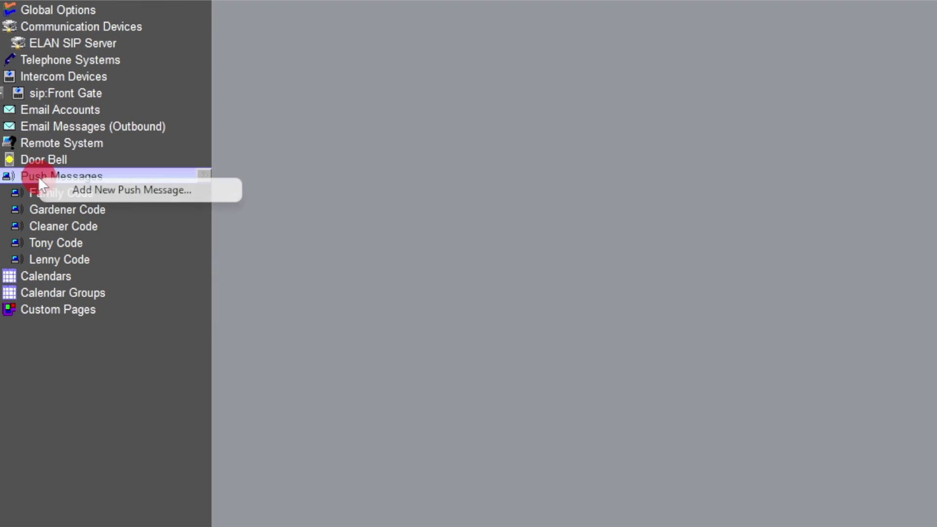
pyautogui.click(74, 189)
pyautogui.write('Brian Code')
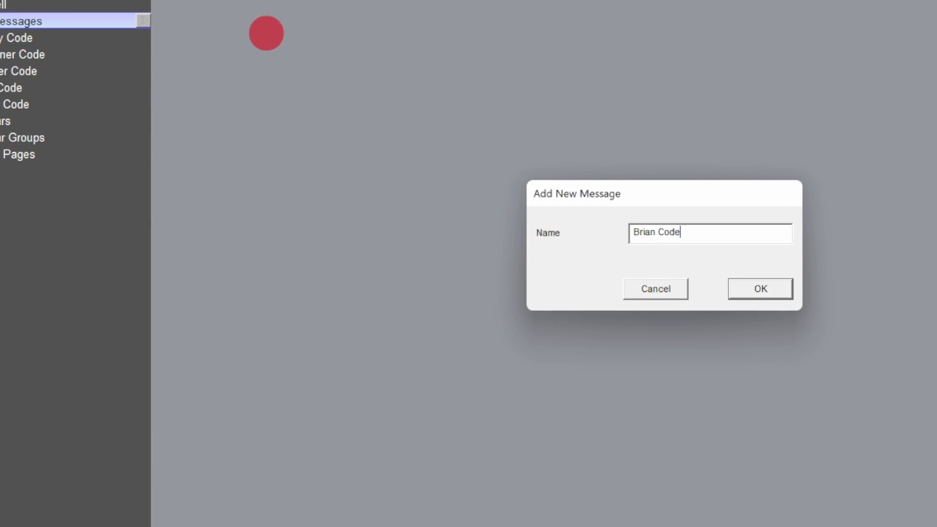
pyautogui.press('Return')
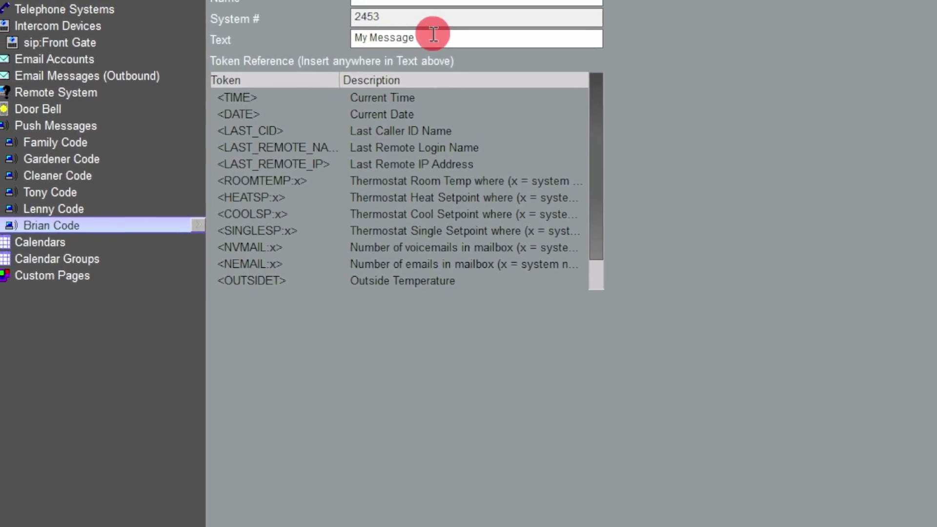
pyautogui.write('Watch out, ')
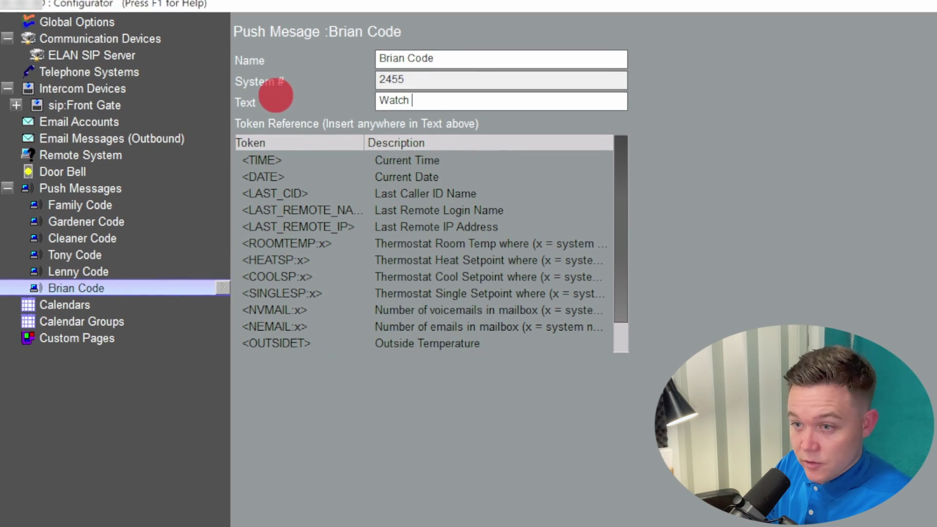
pyautogui.write('Brians about! <')
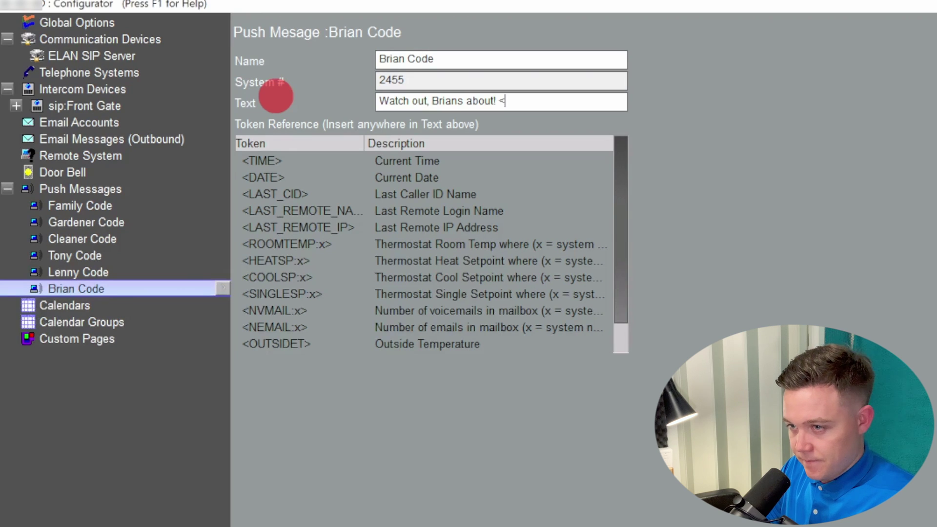
pyautogui.write('TIME> <DATE>')
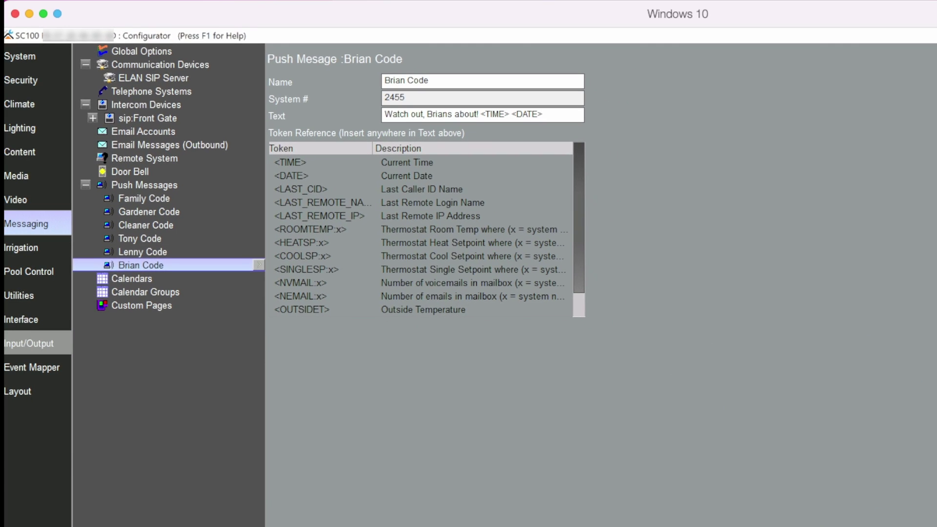
# Step: Rename the Family Code event map to Tony Code
pyautogui.click(41, 369)
pyautogui.click(170, 92)
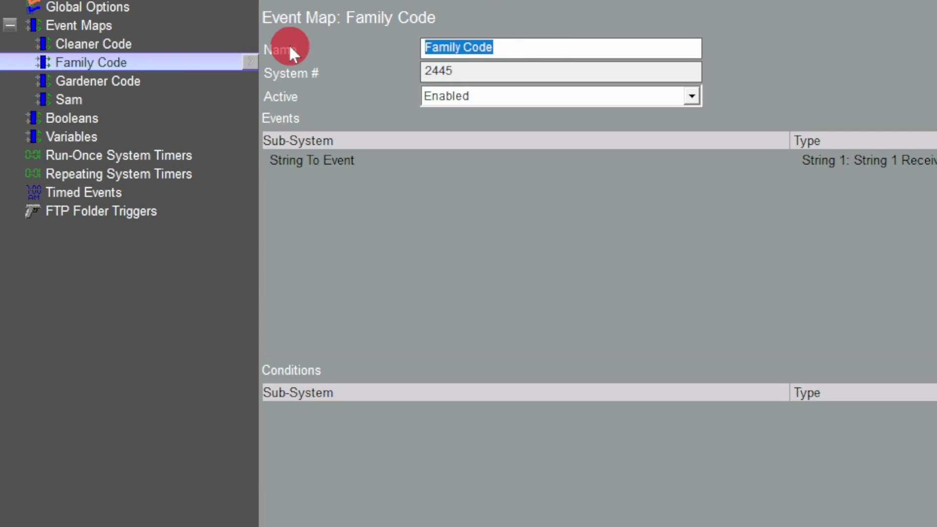
pyautogui.write('Tony Code')
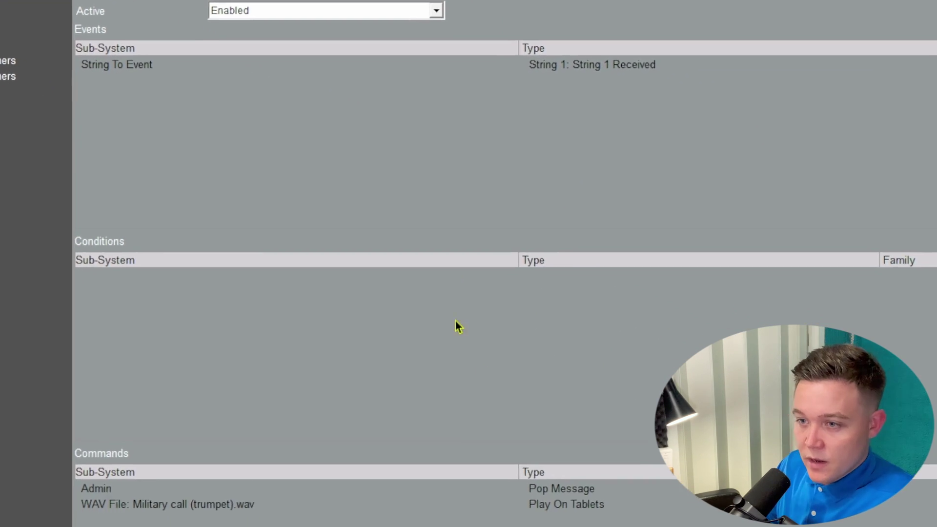
# Step: Change the Admin command to an ITP-8 Pop Message showing the Tony Code message
pyautogui.doubleClick(443, 426)
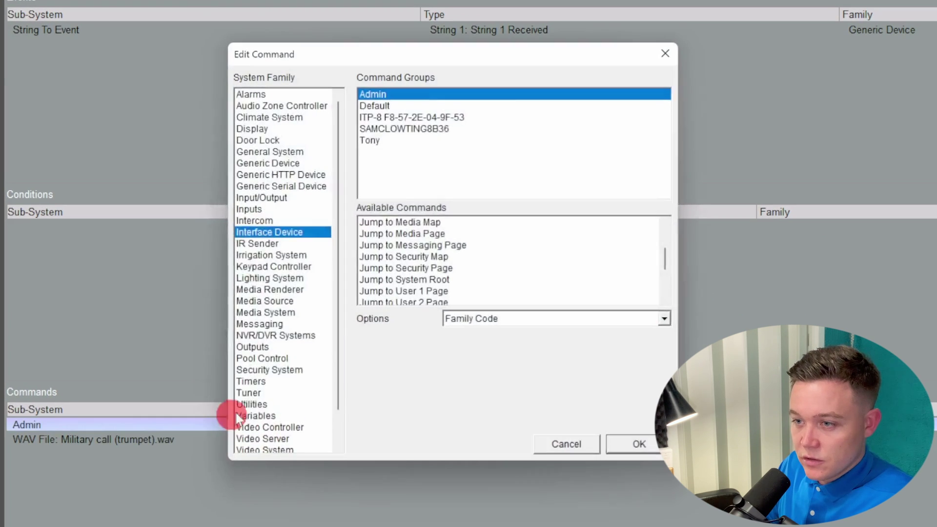
pyautogui.click(380, 117)
pyautogui.scroll(-5, 419, 267)
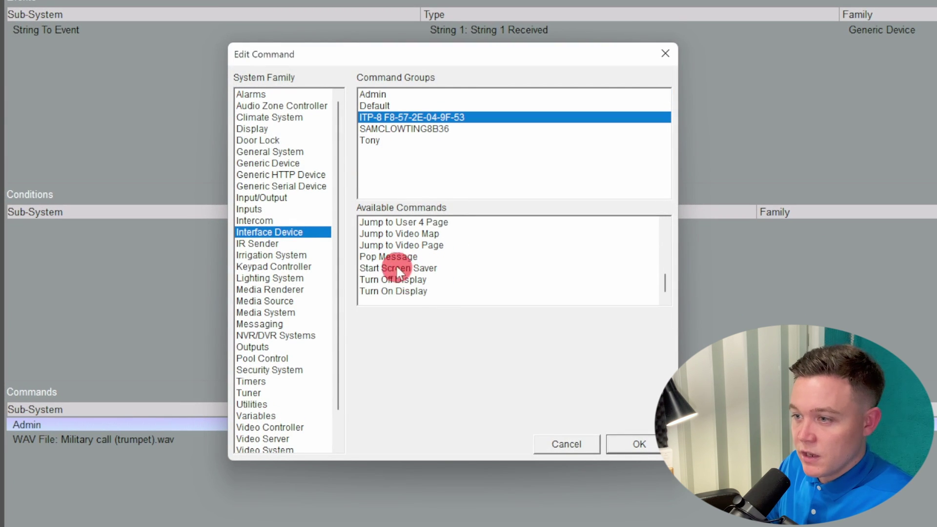
pyautogui.click(396, 258)
pyautogui.click(488, 318)
pyautogui.click(470, 368)
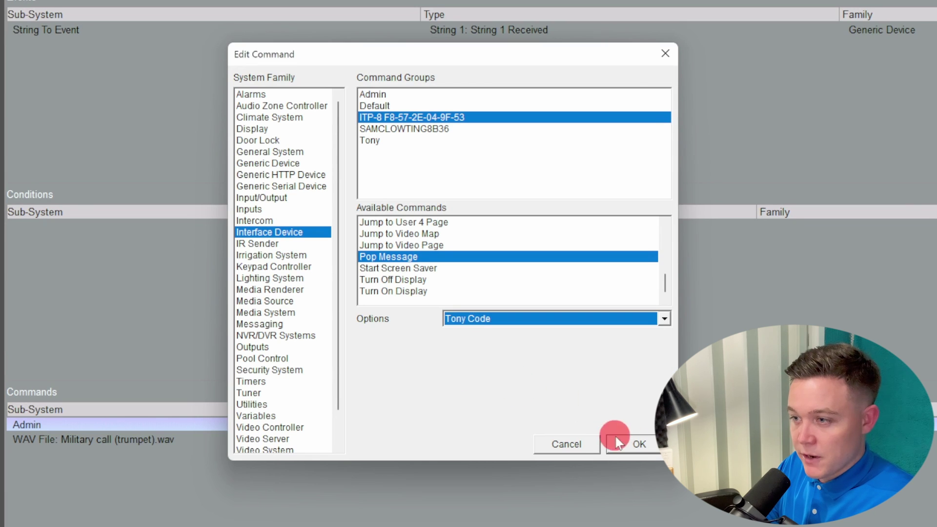
pyautogui.click(617, 442)
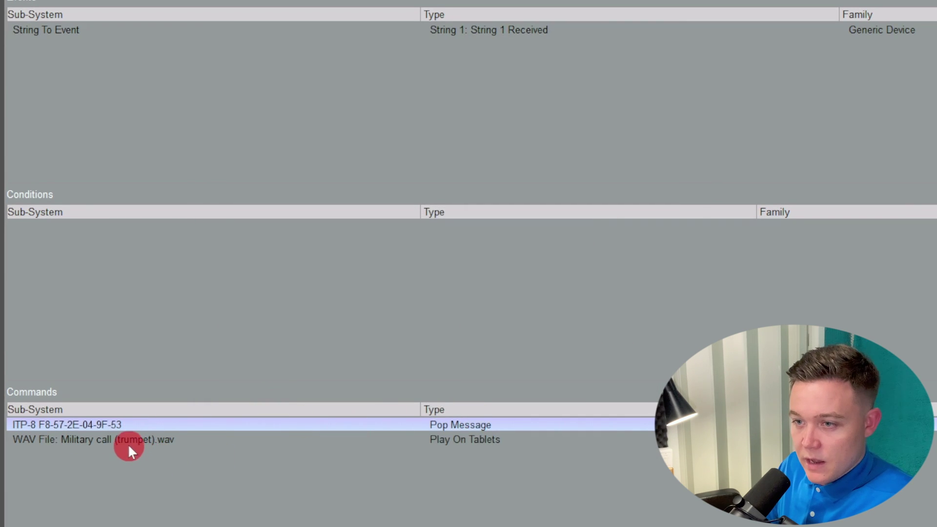
# Step: Replace the trumpet sound command with Office Lobby lights set to 60 %
pyautogui.click(126, 441)
pyautogui.doubleClick(145, 441)
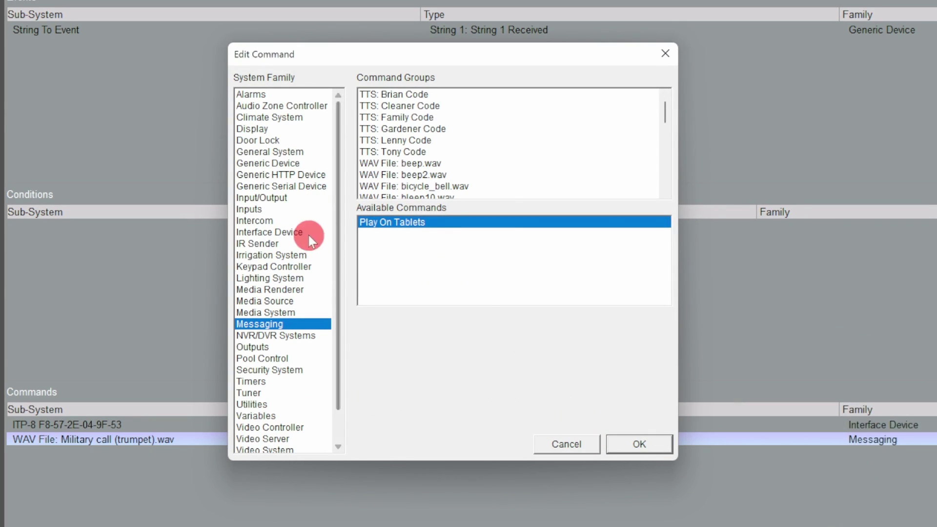
pyautogui.click(261, 278)
pyautogui.scroll(-10, 434, 143)
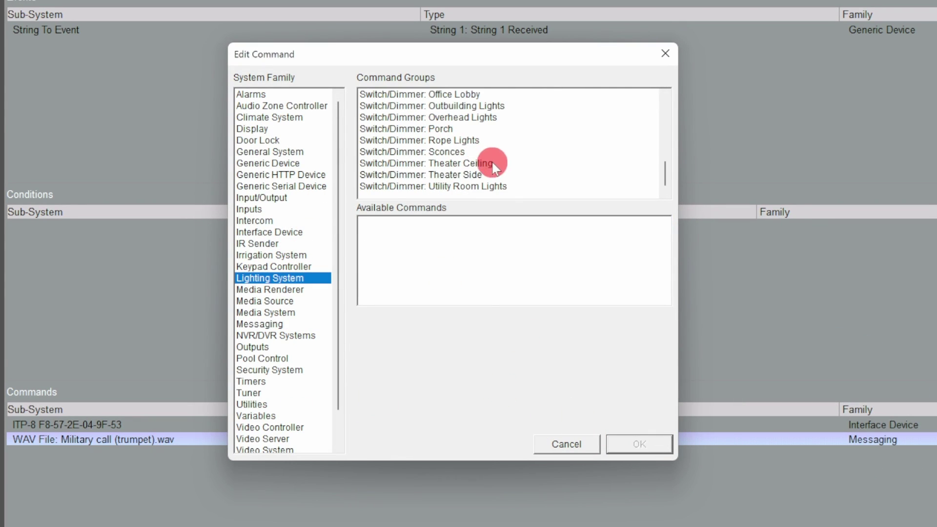
pyautogui.scroll(2, 523, 164)
pyautogui.click(439, 128)
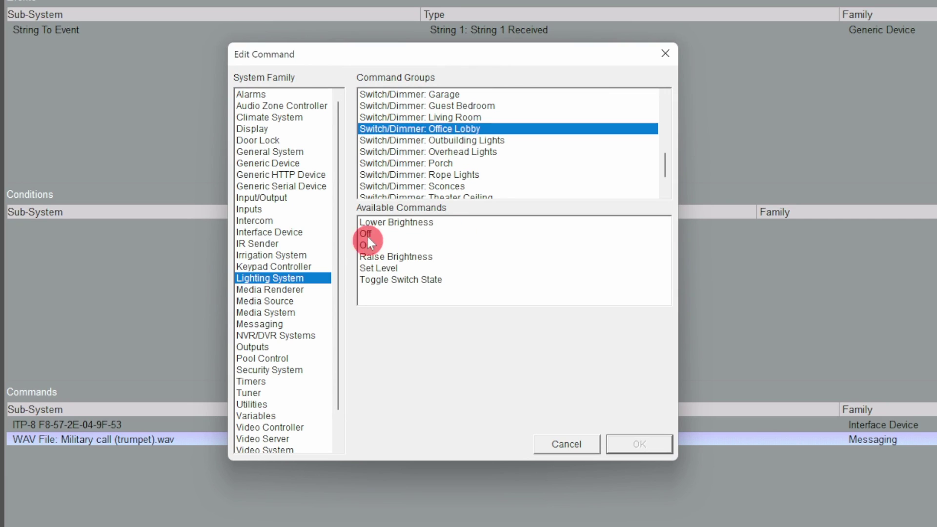
pyautogui.click(379, 268)
pyautogui.click(470, 319)
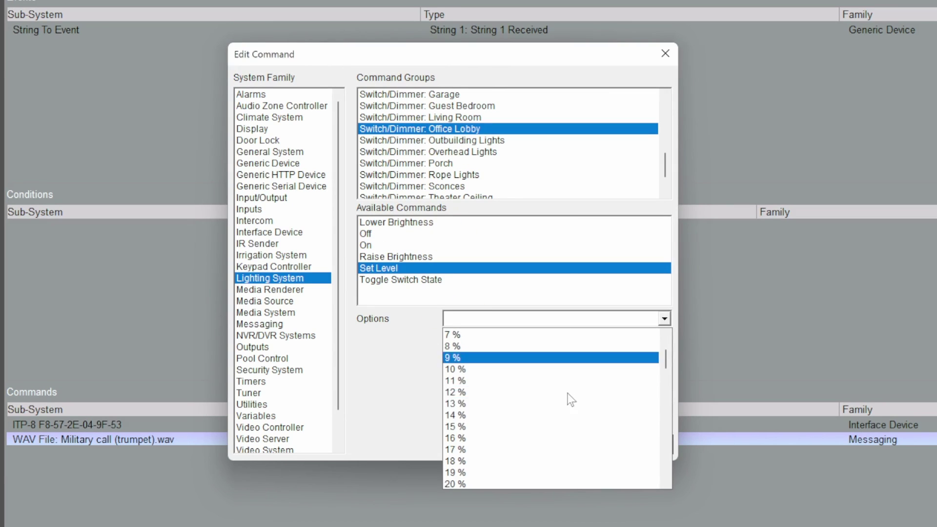
pyautogui.scroll(-6, 570, 397)
pyautogui.scroll(-10, 566, 391)
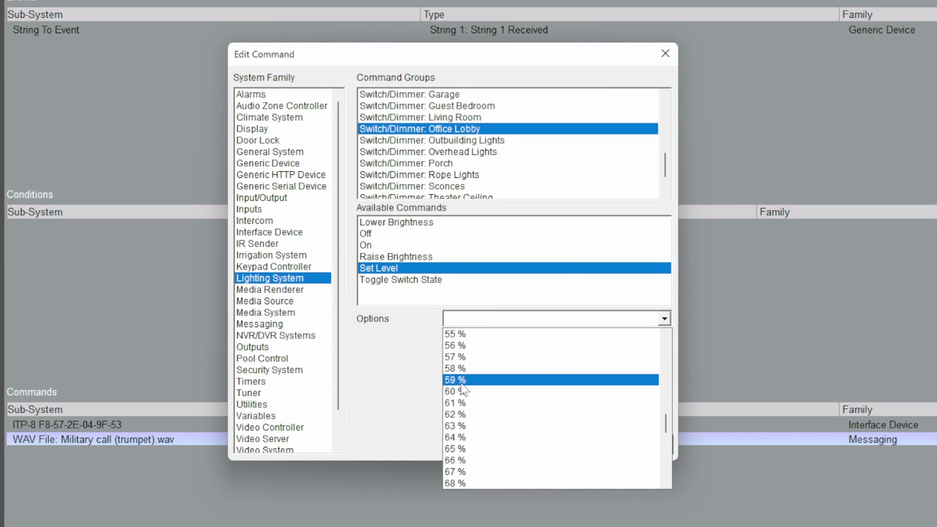
pyautogui.click(464, 380)
pyautogui.click(620, 439)
pyautogui.click(47, 32)
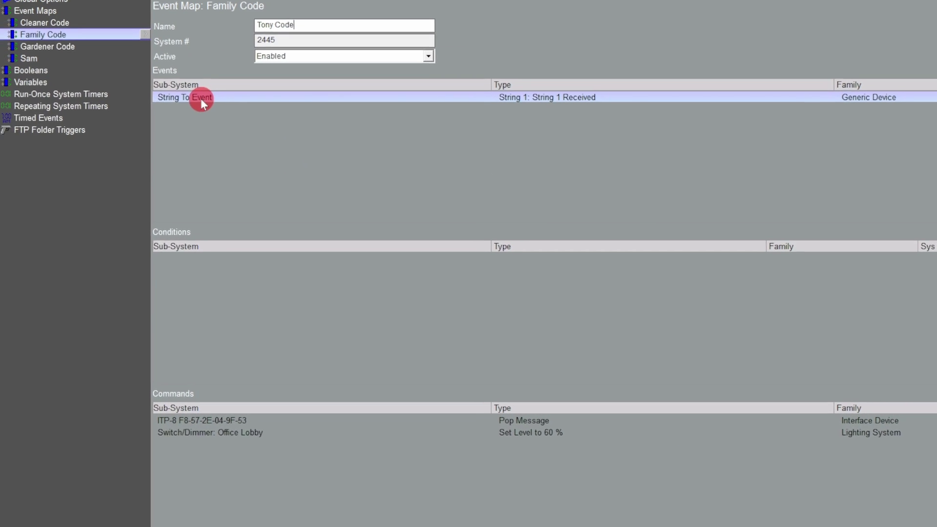
pyautogui.click(66, 54)
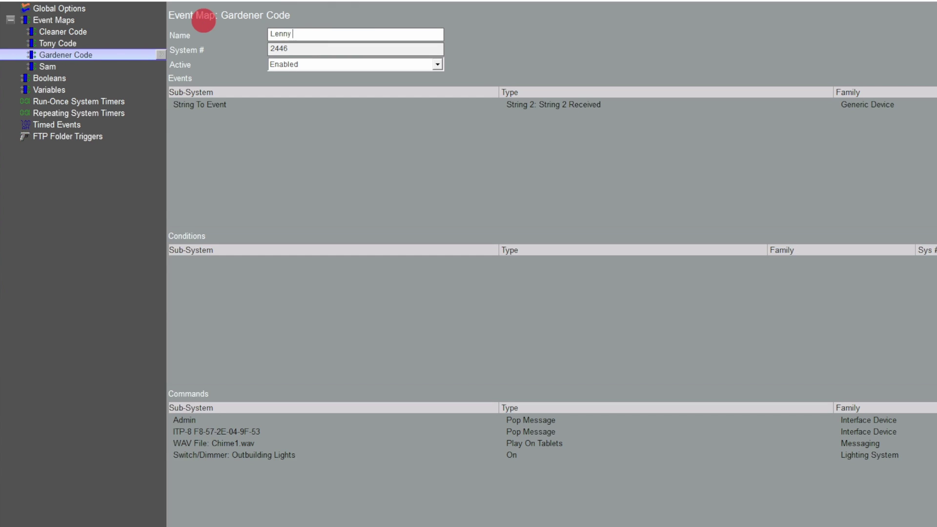
# Step: Delete the Admin pop-message and make the ITP-8 command pop the Lenny Code message
pyautogui.click(519, 105)
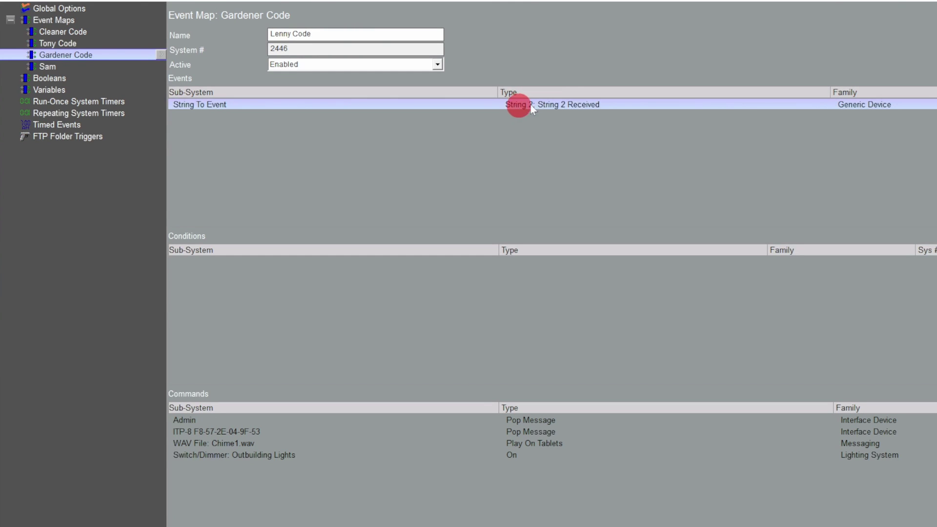
pyautogui.click(537, 421)
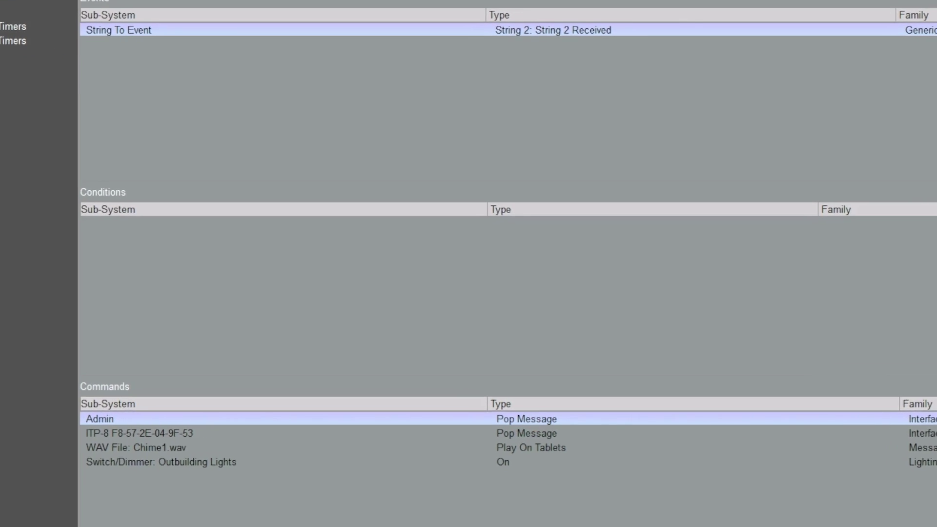
pyautogui.press('Delete')
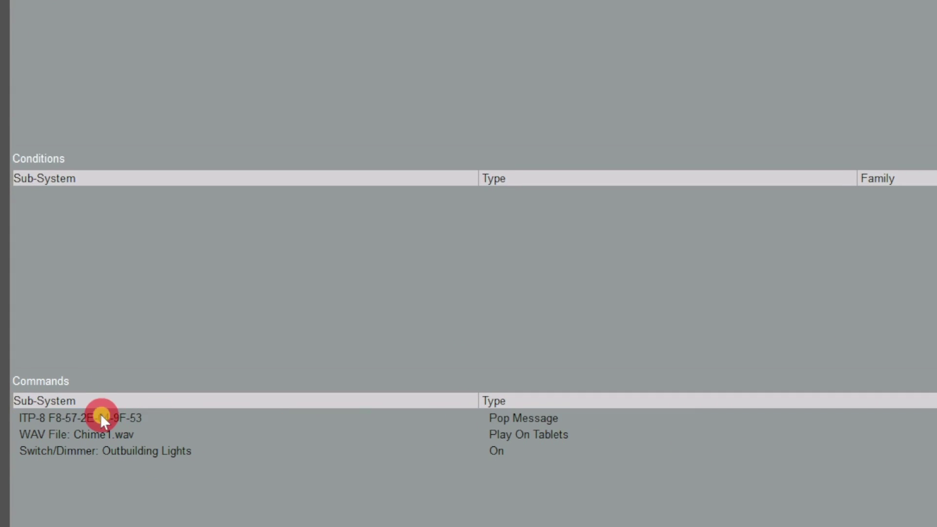
pyautogui.doubleClick(99, 418)
pyautogui.click(540, 298)
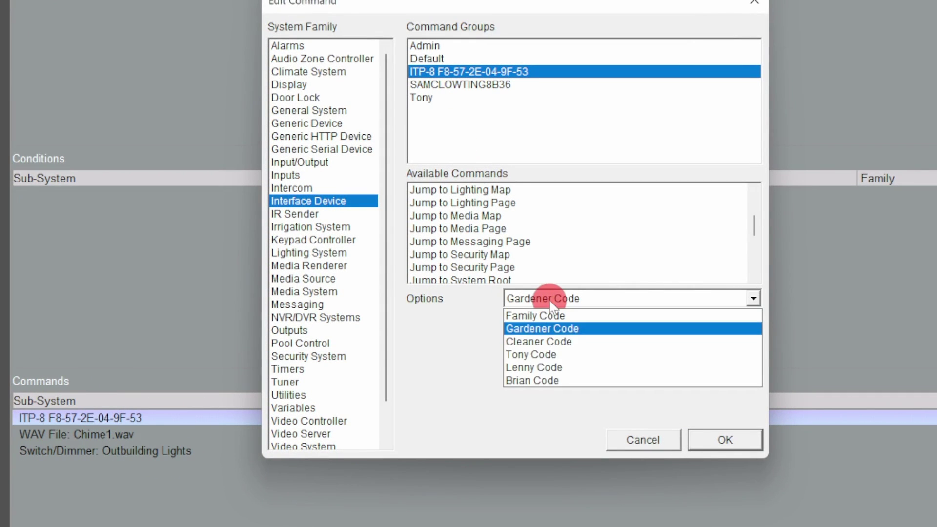
pyautogui.click(540, 367)
pyautogui.click(726, 440)
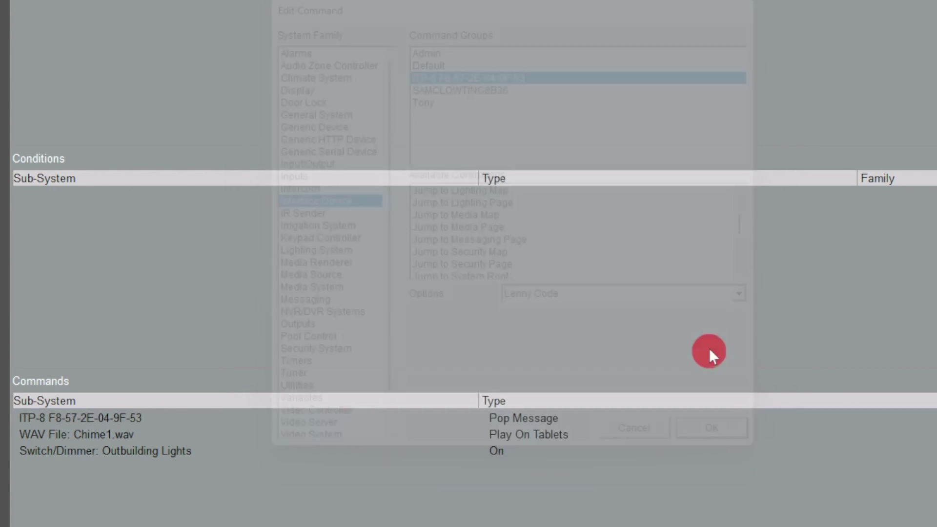
# Step: Delete the Chime1 sound and retarget the Outbuilding Lights command to Office Lobby dimmer at 60 %
pyautogui.click(104, 439)
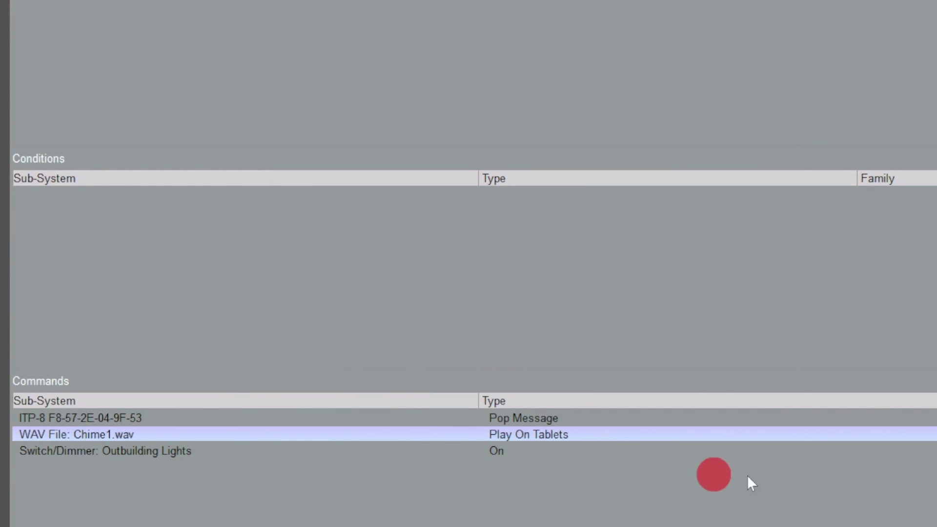
pyautogui.press('Delete')
pyautogui.click(39, 435)
pyautogui.doubleClick(104, 435)
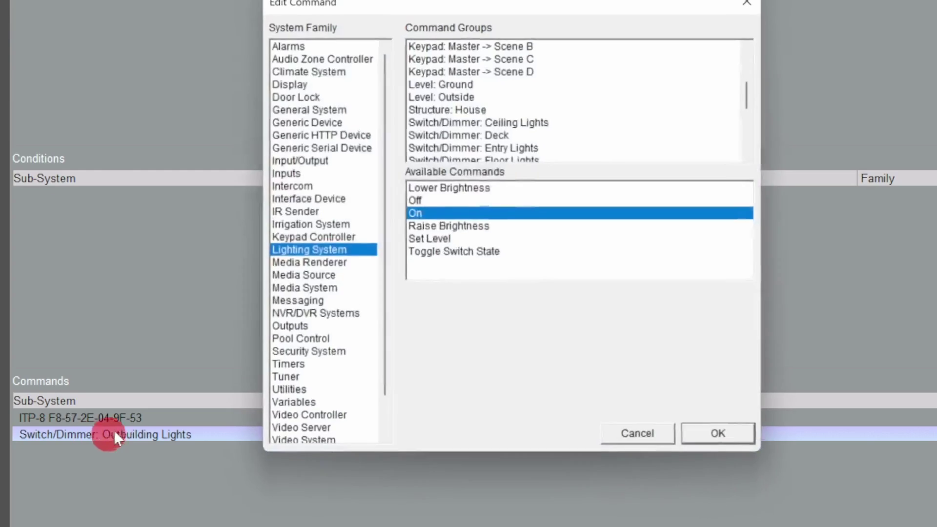
pyautogui.scroll(3, 590, 118)
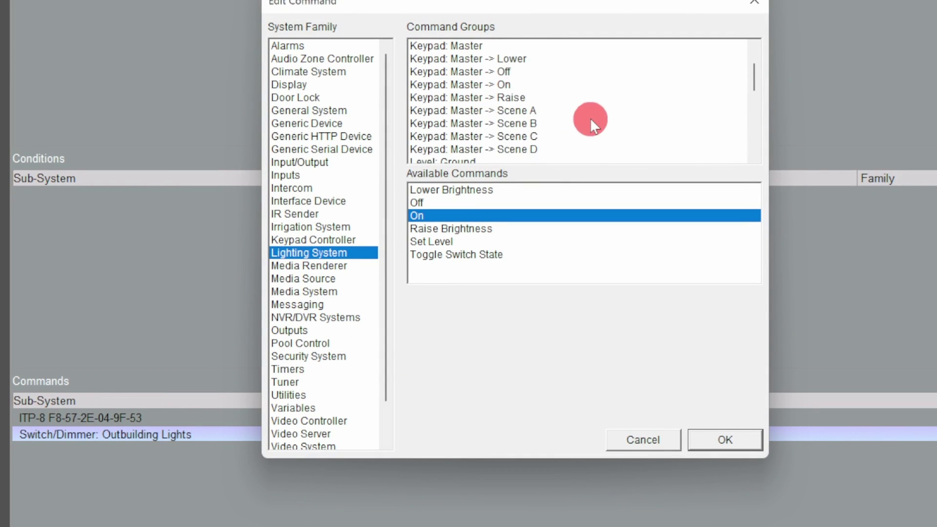
pyautogui.click(508, 46)
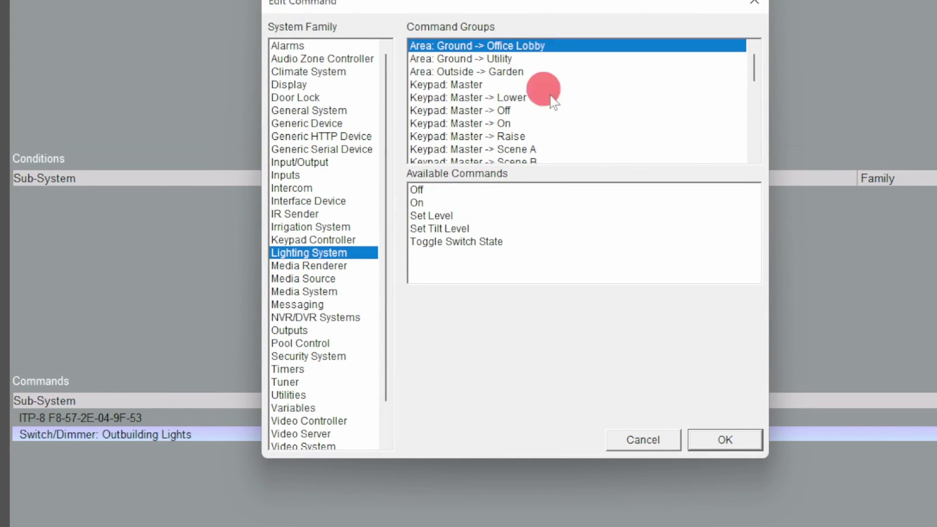
pyautogui.click(422, 214)
pyautogui.scroll(-7, 476, 95)
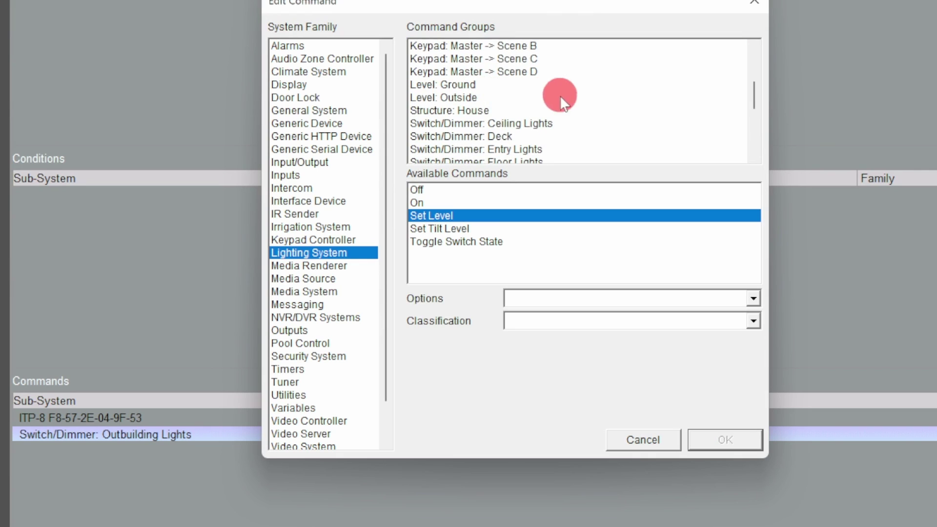
pyautogui.click(532, 111)
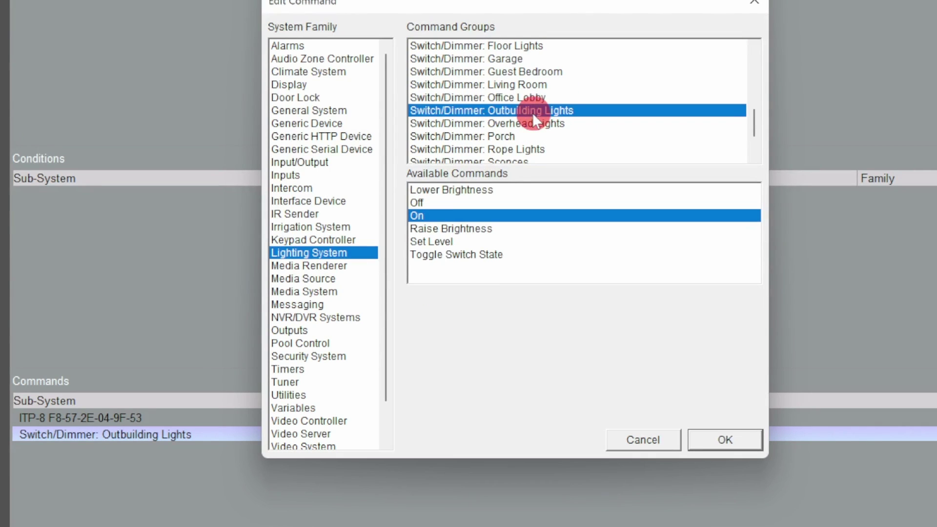
pyautogui.click(510, 98)
pyautogui.click(435, 241)
pyautogui.click(540, 299)
pyautogui.scroll(-13, 594, 414)
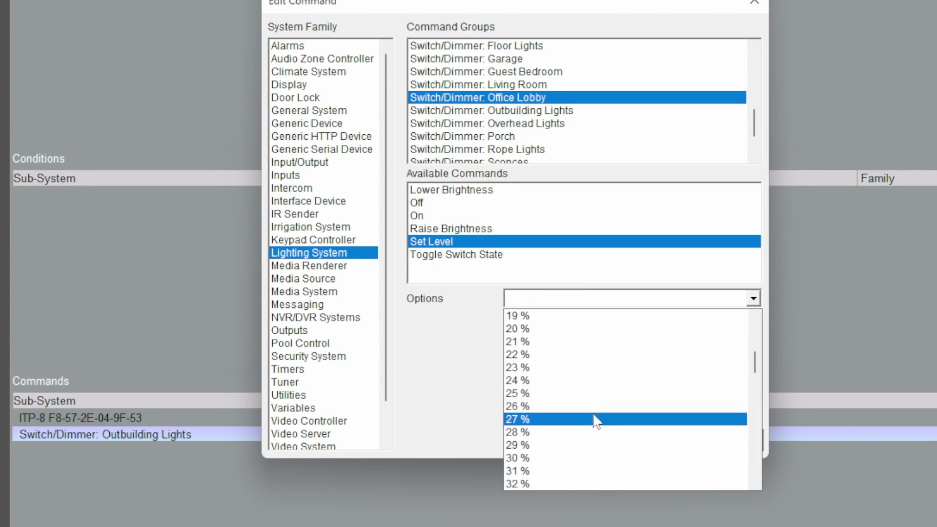
pyautogui.scroll(-4, 593, 412)
pyautogui.scroll(1, 566, 381)
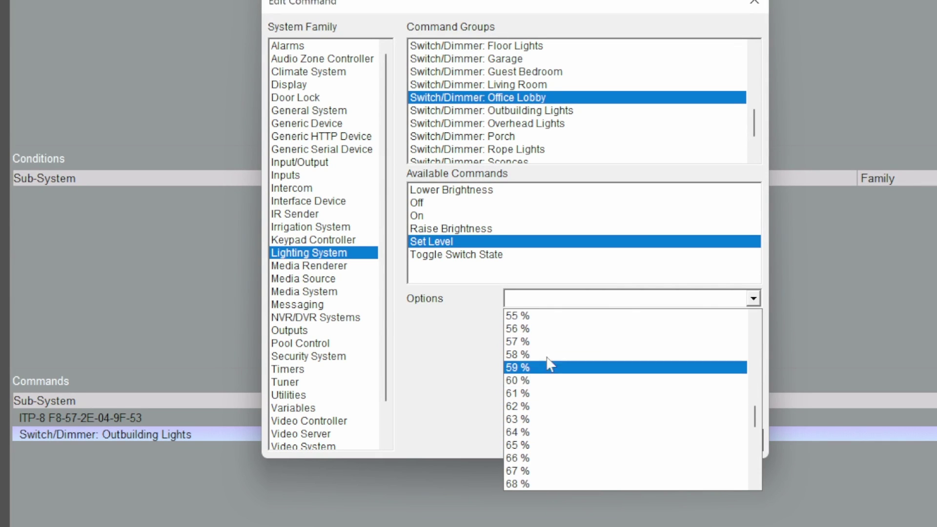
pyautogui.click(542, 381)
pyautogui.click(722, 439)
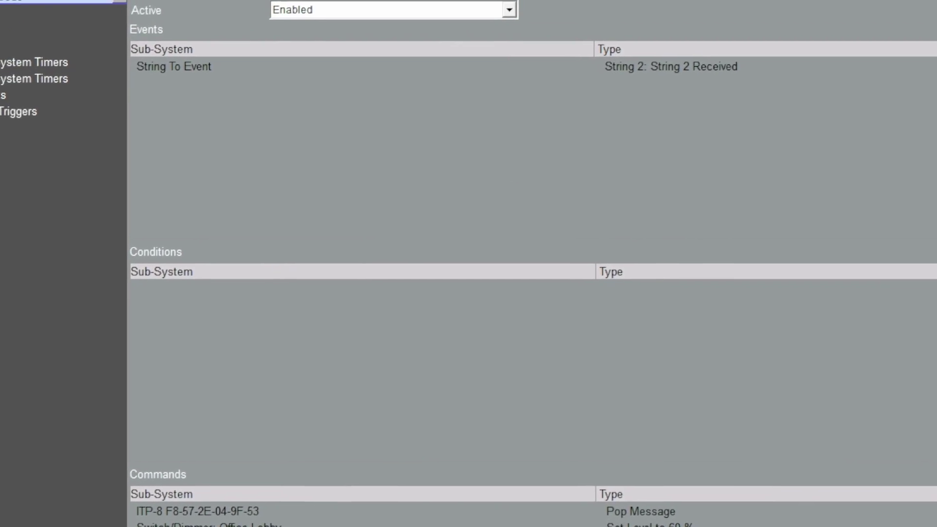
# Step: Rename Cleaner Code to Brian Code, delete the Admin command, and pop the Brian Code message
pyautogui.click(85, 42)
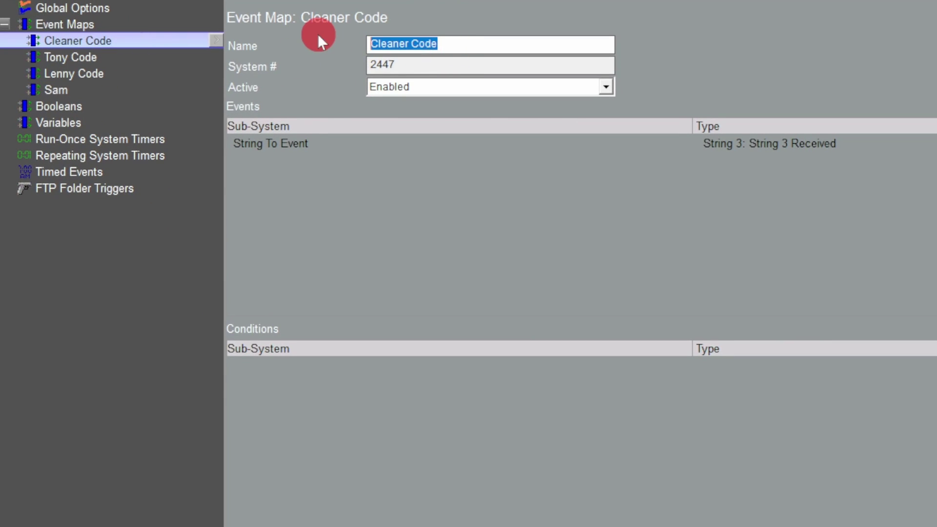
pyautogui.write('Brian')
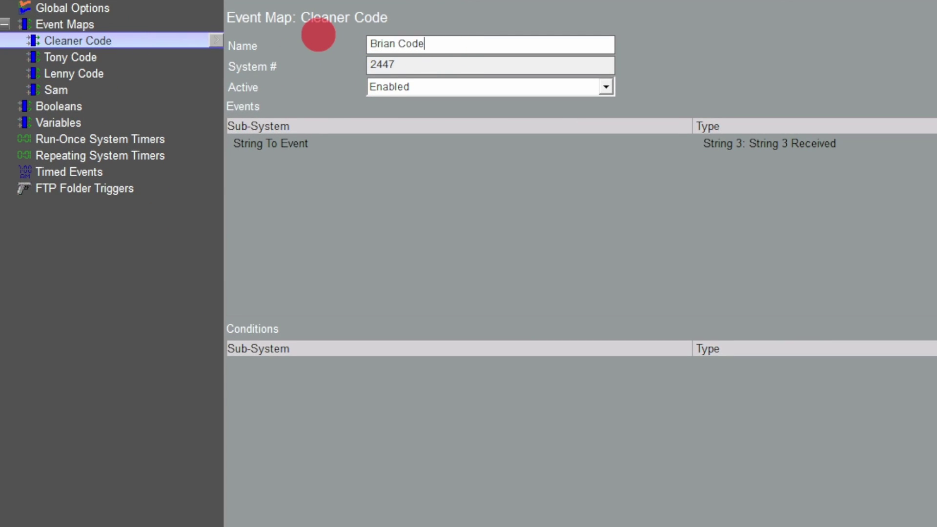
pyautogui.click(203, 511)
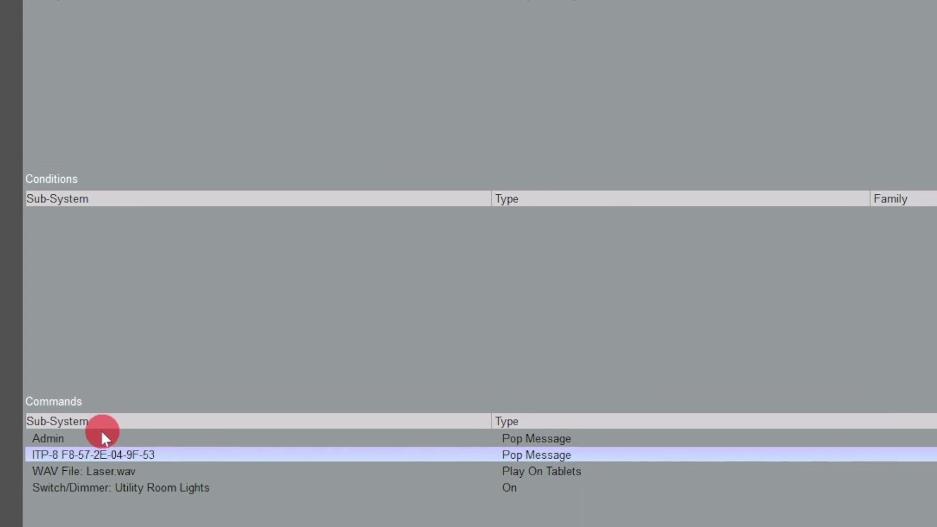
pyautogui.click(103, 436)
pyautogui.press('Delete')
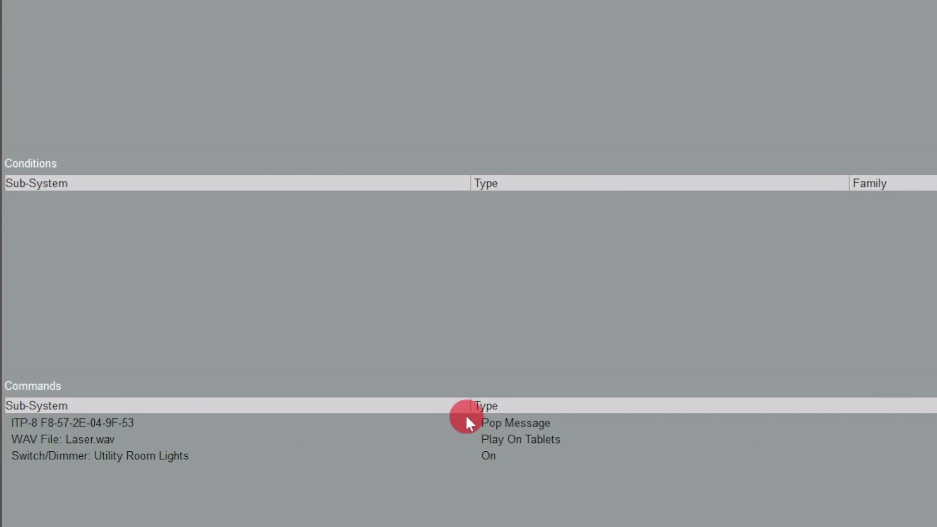
pyautogui.doubleClick(467, 419)
pyautogui.click(525, 304)
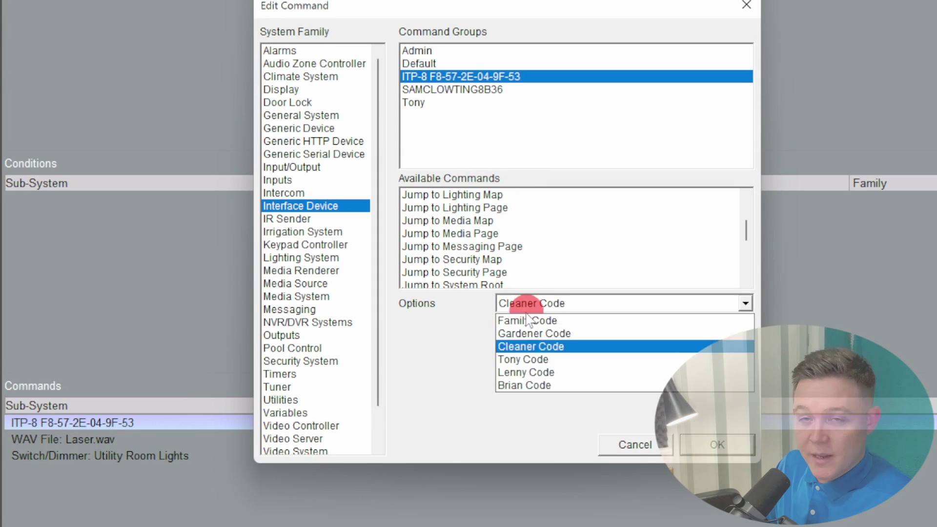
pyautogui.click(524, 386)
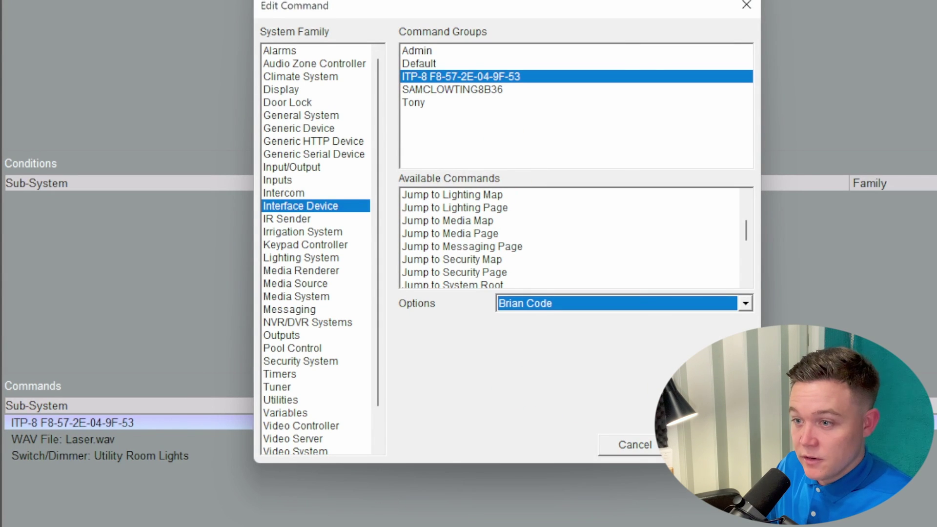
pyautogui.click(698, 444)
# Step: Change the Laser.wav sound command to the Military call (trumpet) sound
pyautogui.doubleClick(68, 439)
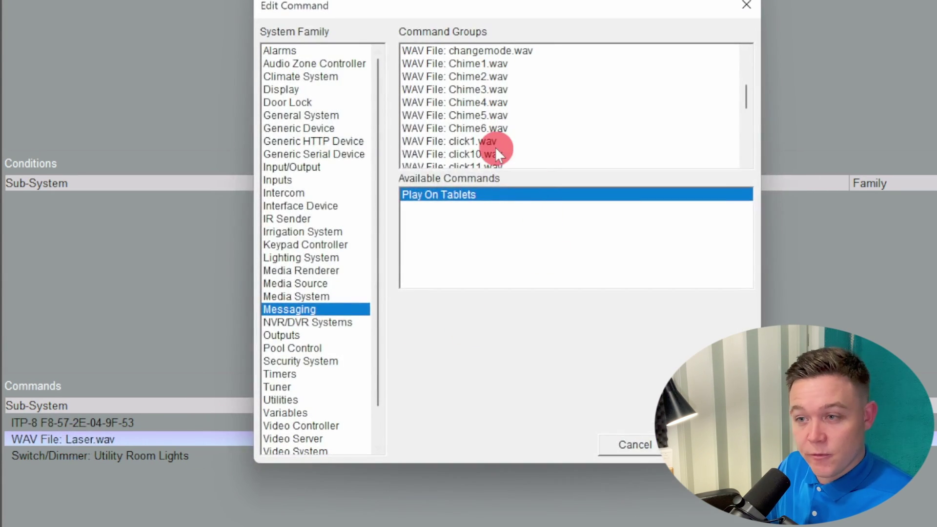
pyautogui.scroll(-5, 498, 122)
pyautogui.click(577, 115)
pyautogui.click(585, 127)
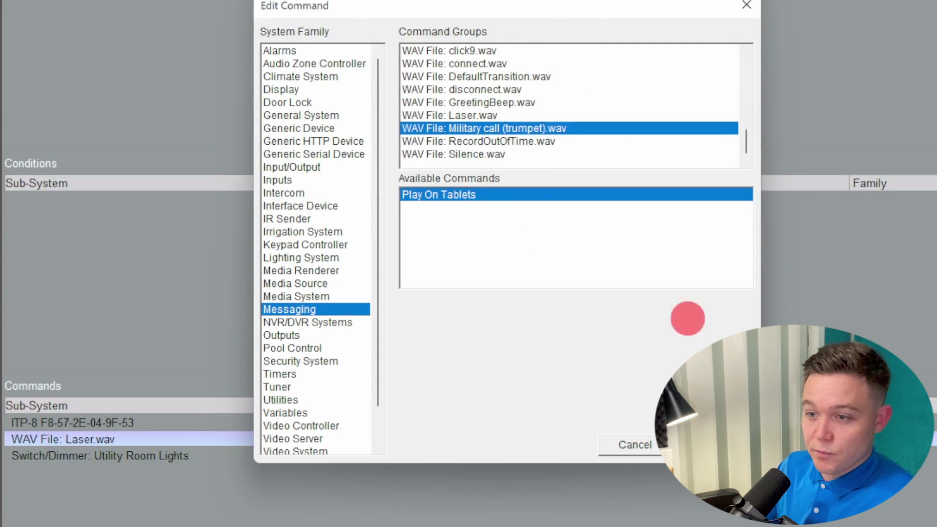
pyautogui.click(698, 445)
# Step: Replace the Utility Room Lights command with Office Lobby dimmer set to 100 %
pyautogui.doubleClick(165, 456)
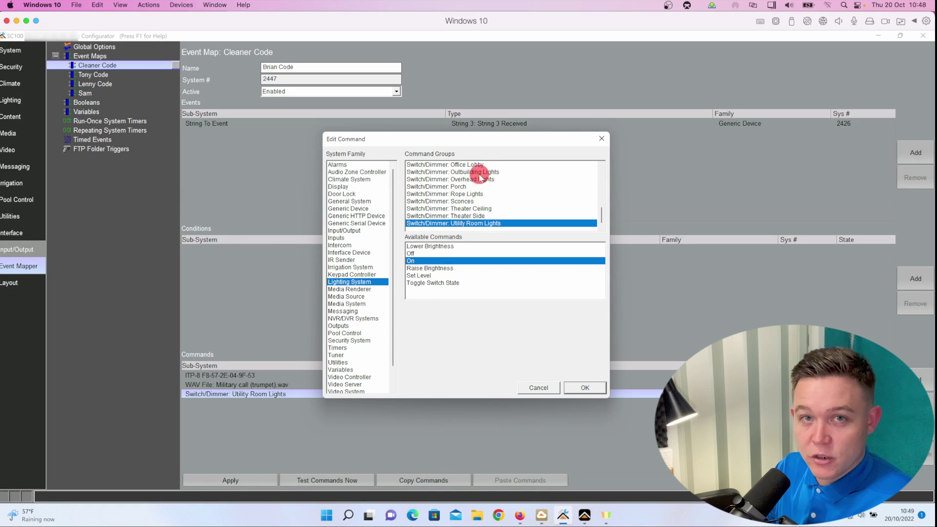
pyautogui.click(480, 172)
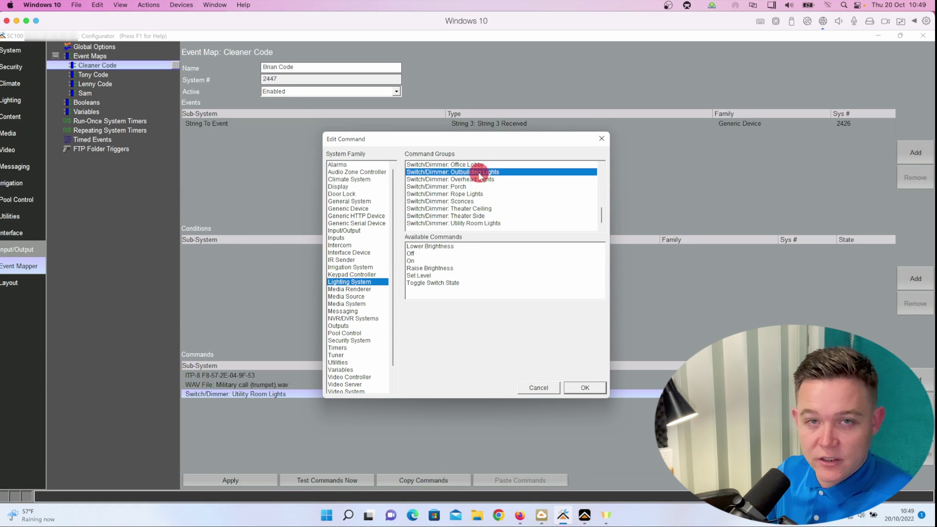
pyautogui.click(469, 165)
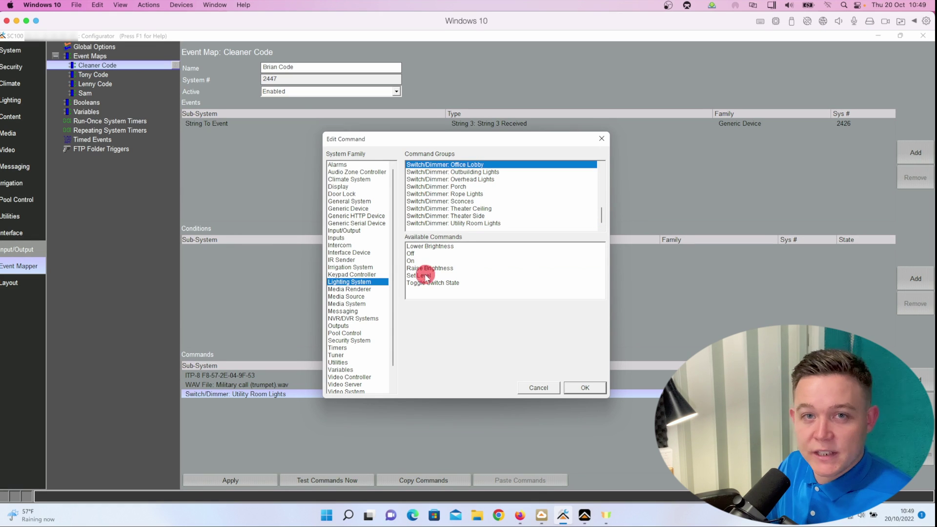
pyautogui.click(426, 276)
pyautogui.click(471, 306)
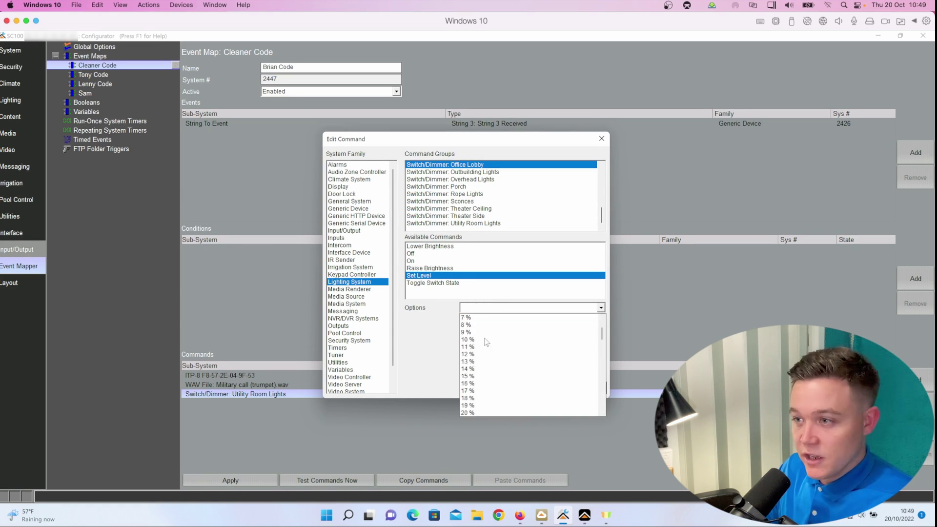
pyautogui.click(473, 411)
pyautogui.click(586, 388)
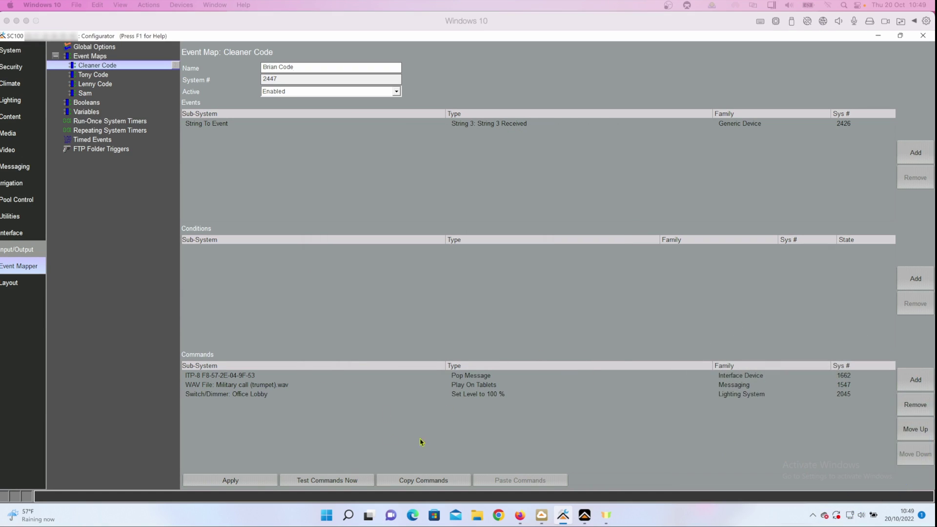
pyautogui.click(916, 383)
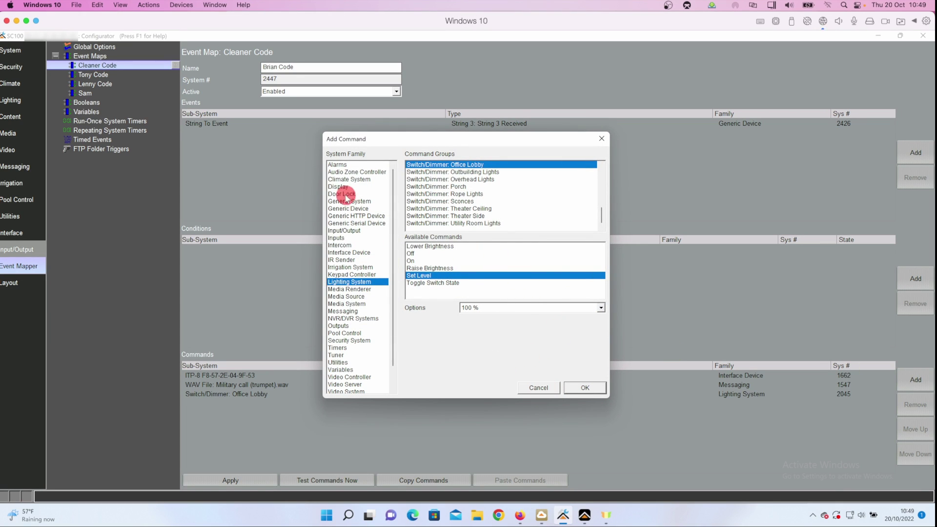
# Step: Add a 5-second Delay Execution command to the Brian Code map
pyautogui.click(444, 166)
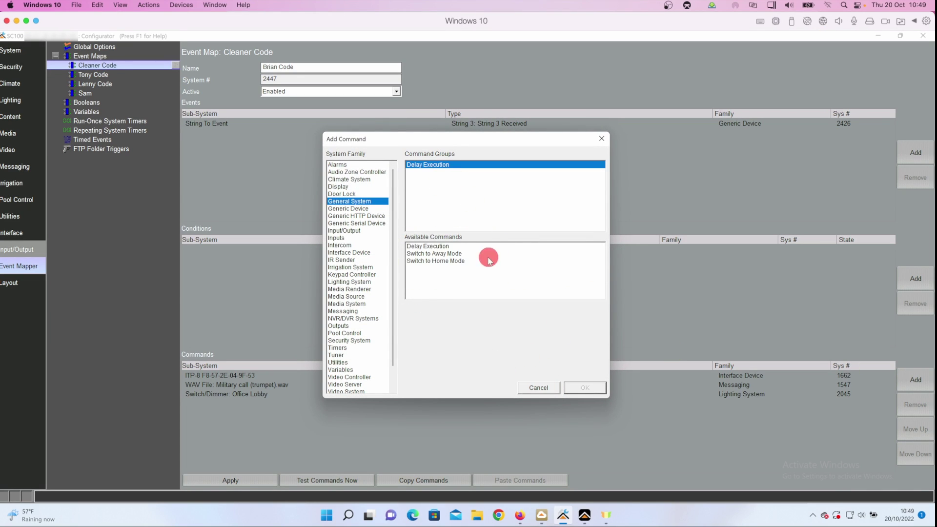
pyautogui.click(430, 247)
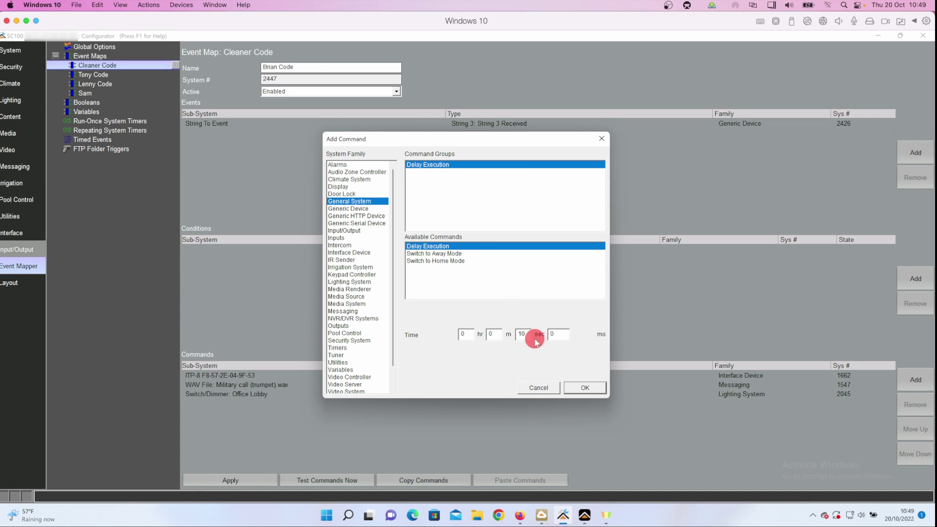
pyautogui.click(582, 386)
# Step: Add an ITP-8 Jump to Video Page command showing the Lobby Camera
pyautogui.click(915, 378)
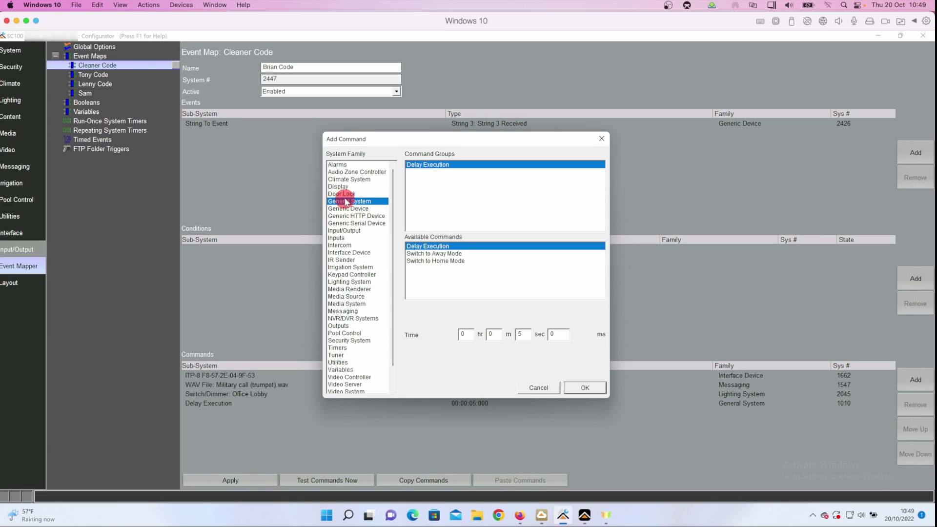
pyautogui.click(345, 252)
pyautogui.click(418, 180)
pyautogui.scroll(-3, 472, 293)
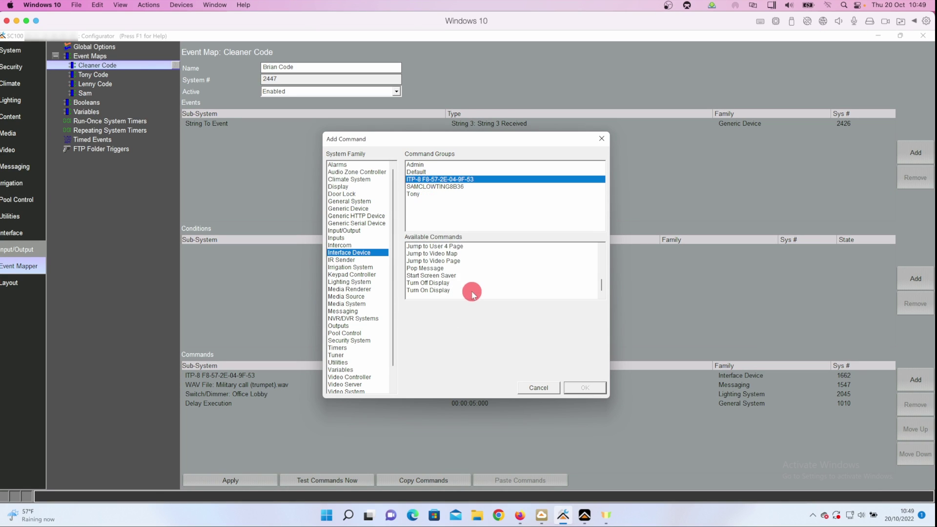
pyautogui.click(497, 308)
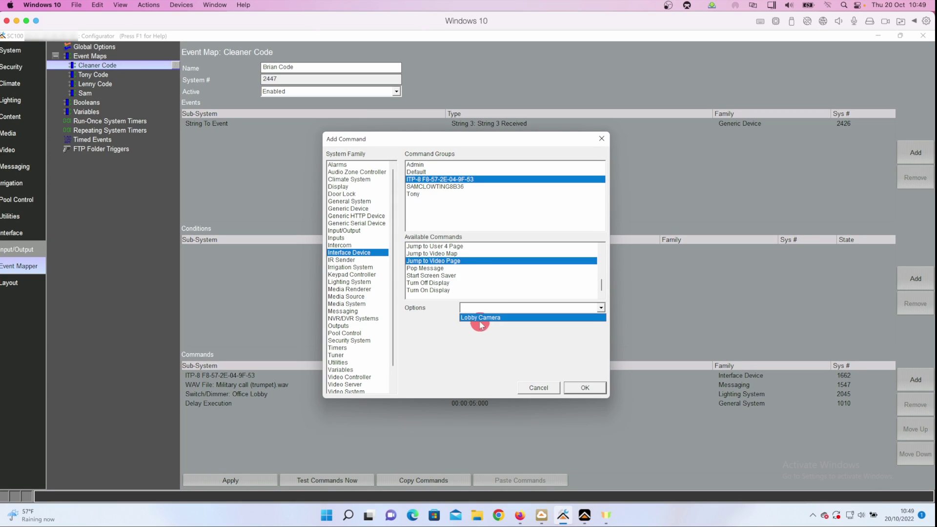
pyautogui.click(481, 318)
pyautogui.click(585, 387)
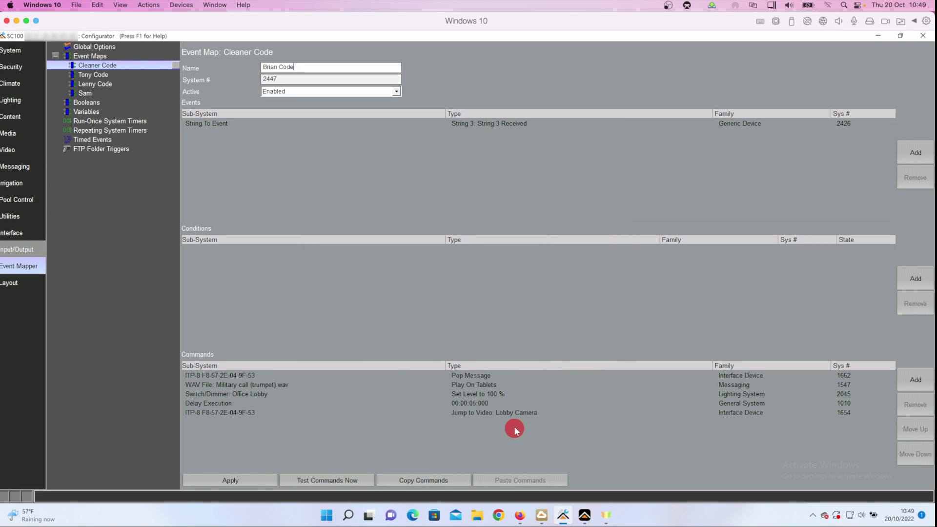